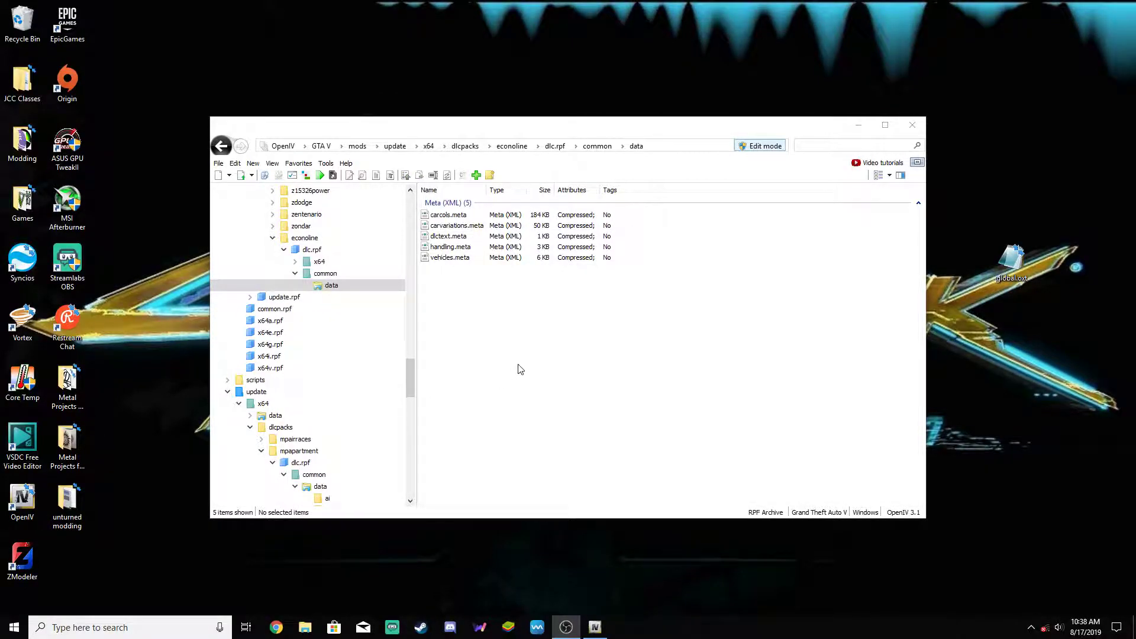
Open vehicles.meta in the text editor and rewrite the self-closing audioNameHash as an open-and-close tag pair.
left_click(538, 303)
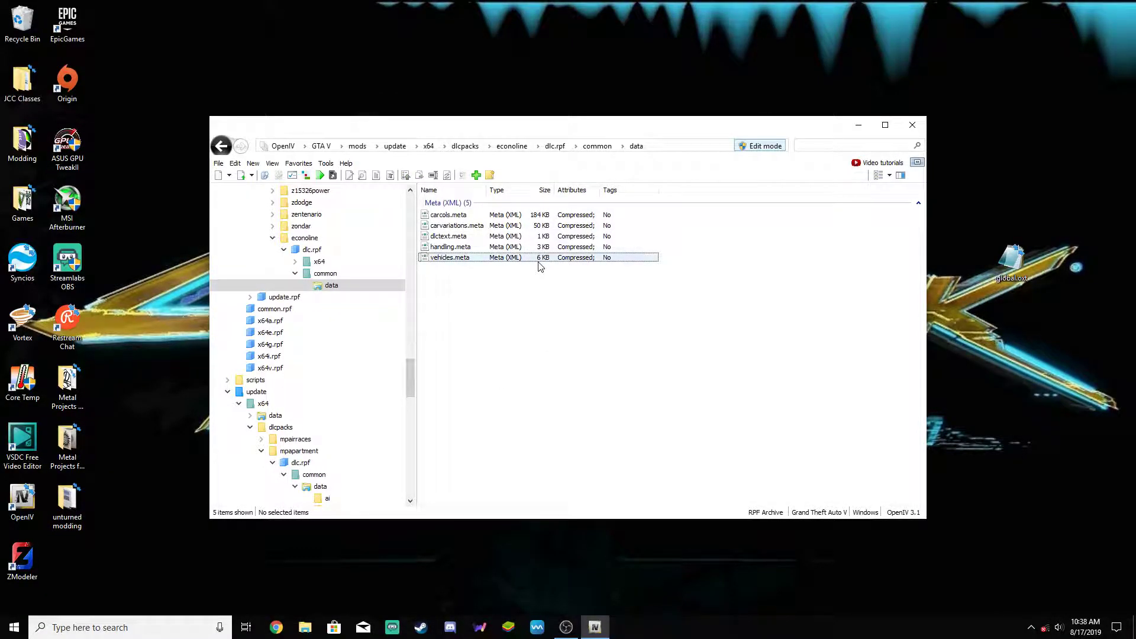
right_click(482, 261)
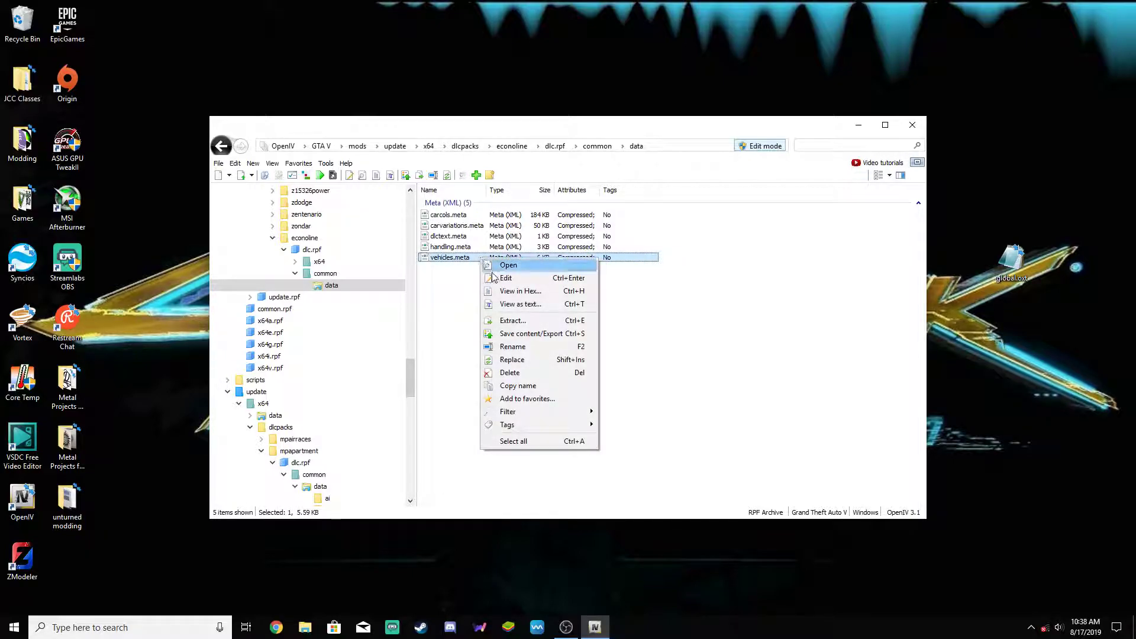
left_click(478, 260)
right_click(473, 260)
left_click(496, 281)
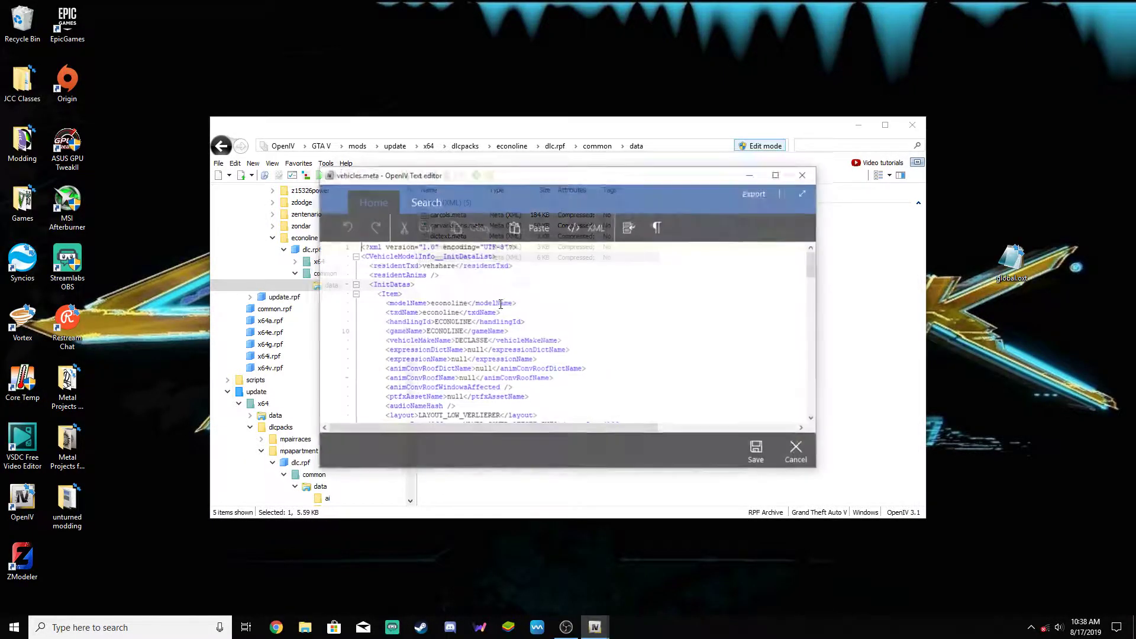
left_click_drag(456, 379, 442, 378)
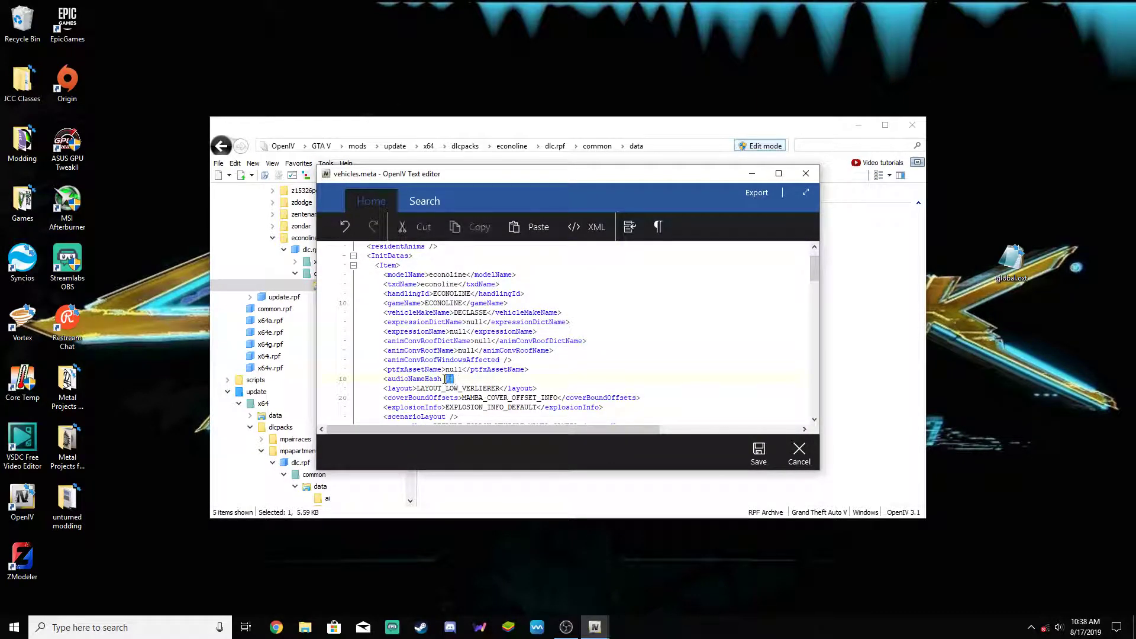
type("></audiNameHash>")
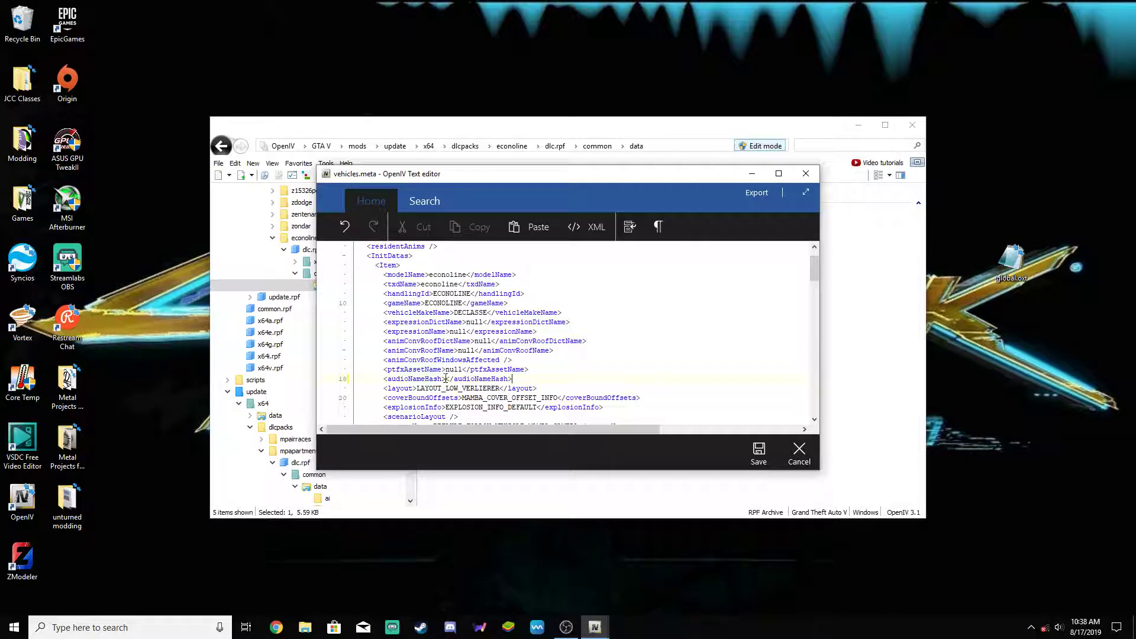
type("bison")
Save vehicles.meta, then open carcols.meta and search it for 'mamba'.
left_click(759, 454)
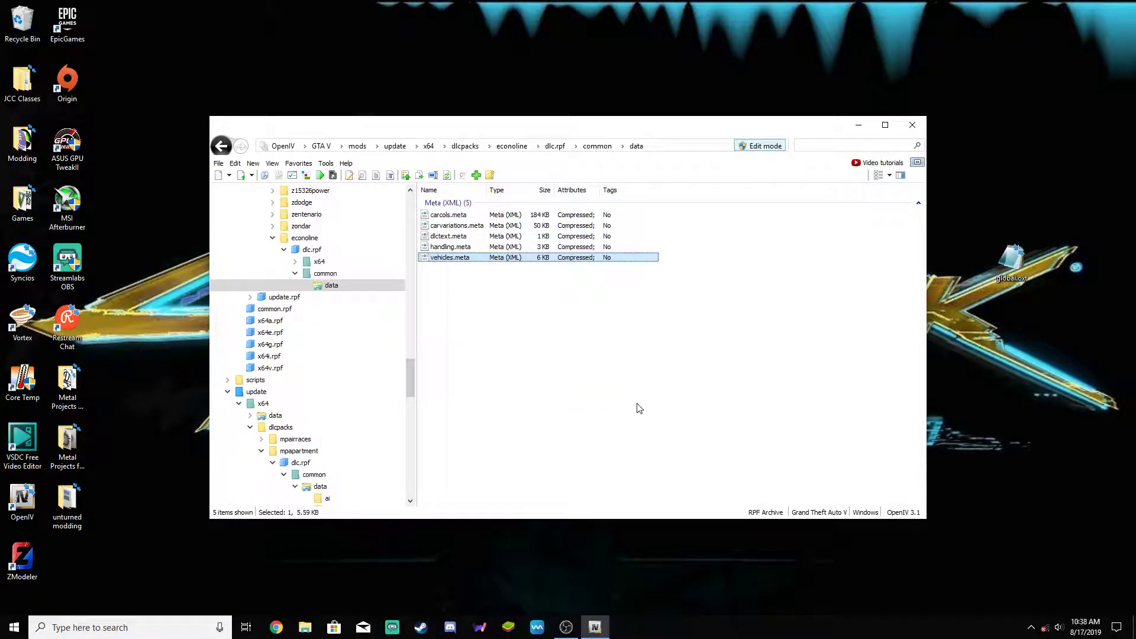
right_click(479, 215)
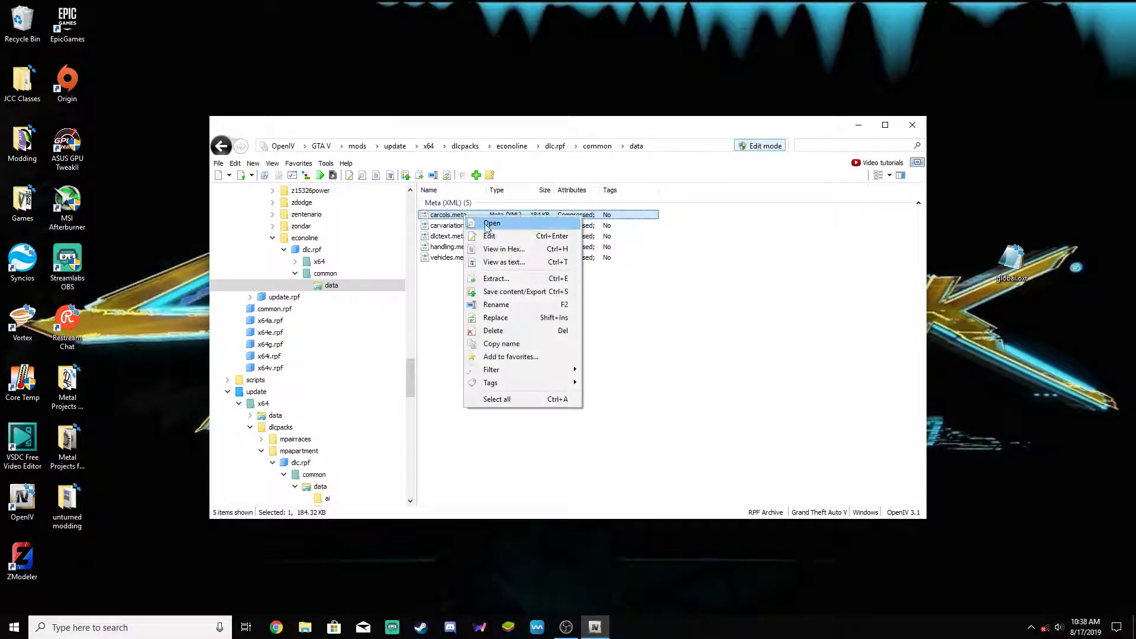
left_click(496, 236)
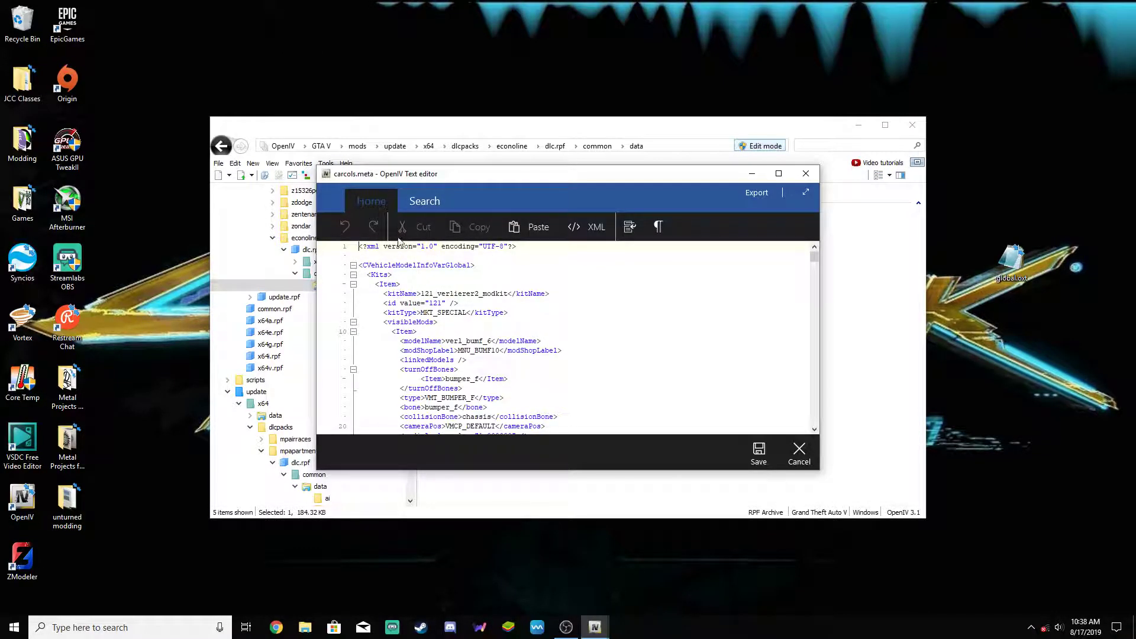
key("ctrl+f")
type("ma")
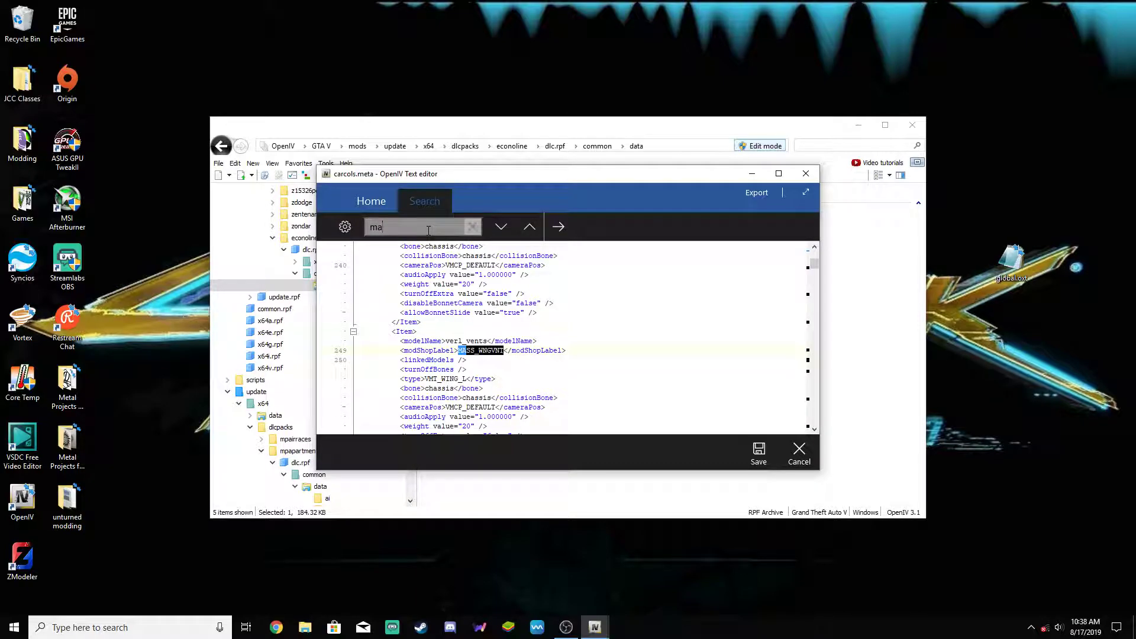
type("mba")
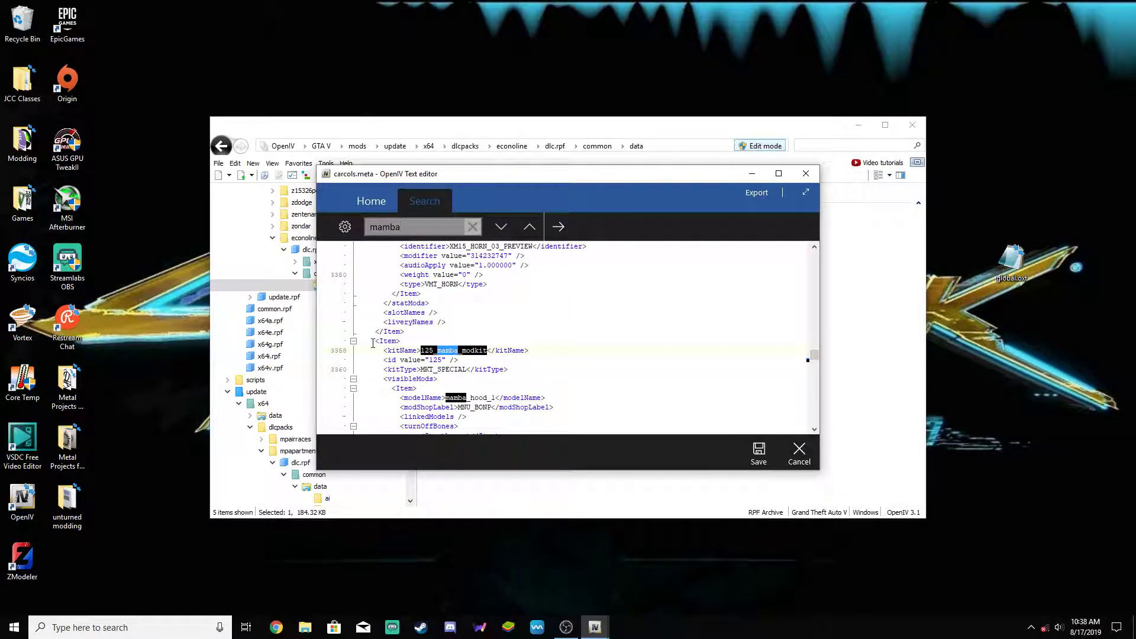
Delete every kit preceding 125_mamba_modkit so it becomes the first kit.
left_click(611, 336)
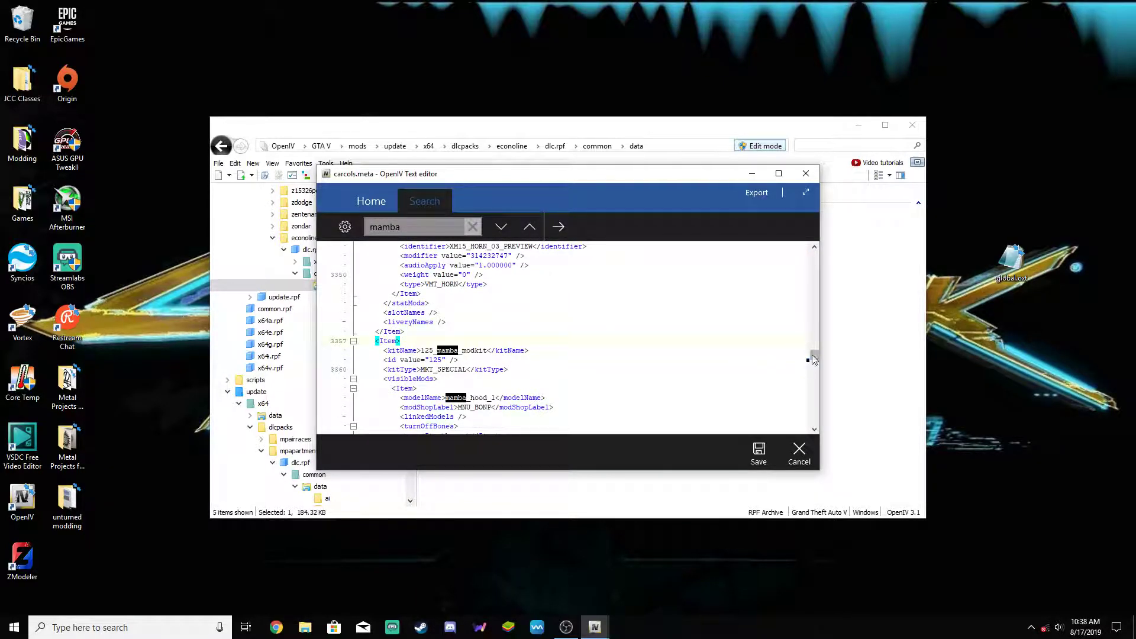
left_click_drag(815, 354, 815, 255)
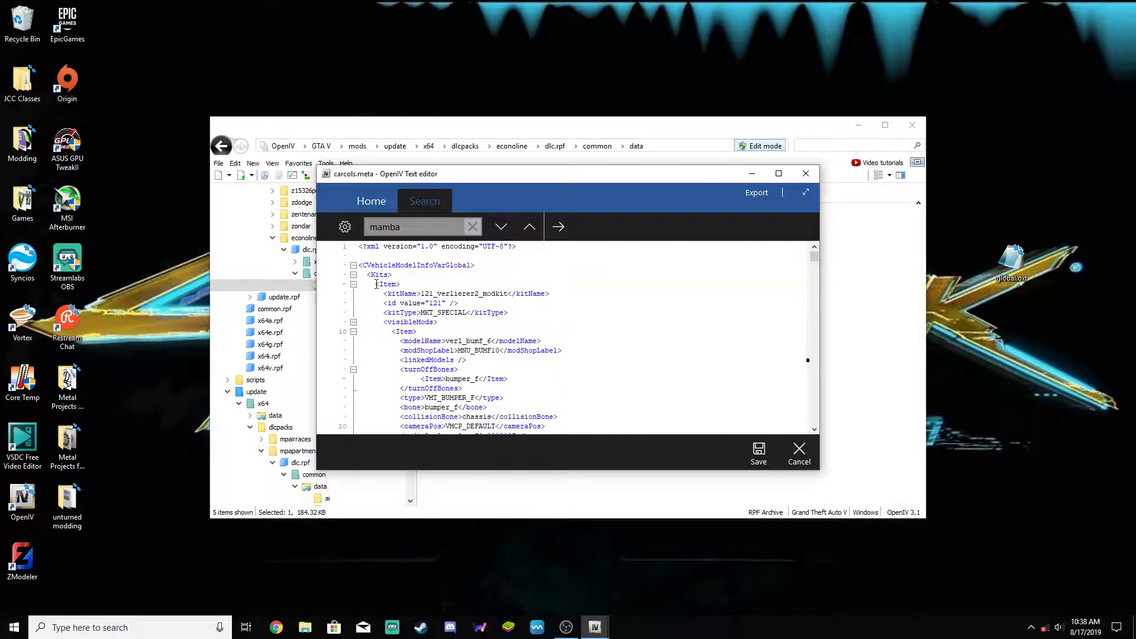
left_click(394, 289, "shift")
key("Delete")
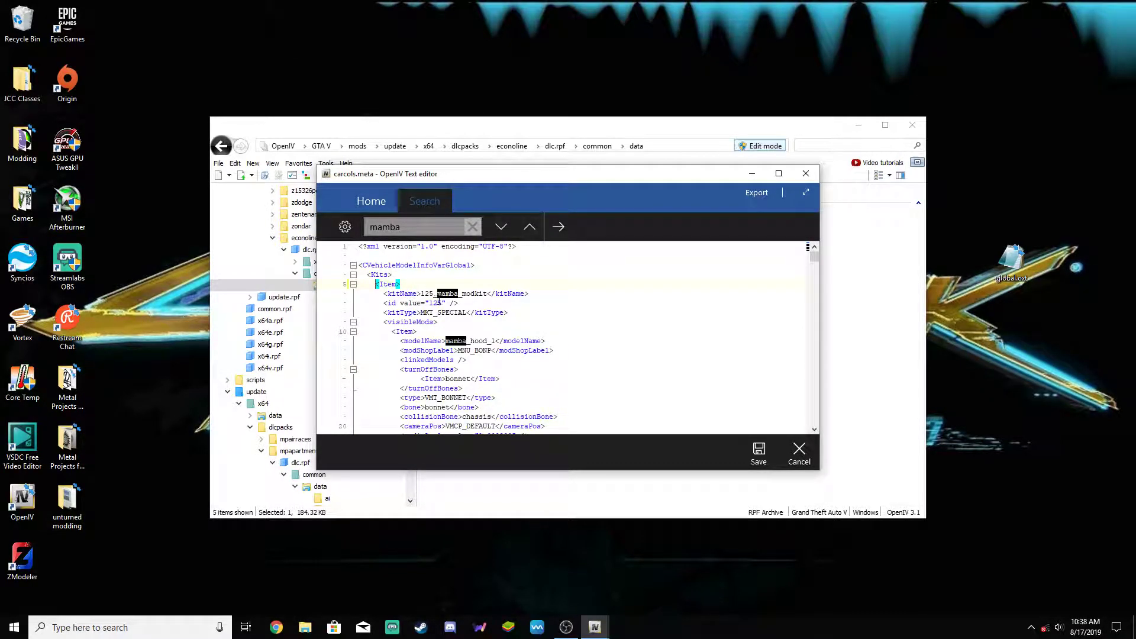
Remove the mamba kit's visibleMods entries, leaving an empty <visibleMods /> tag.
scroll(435, 299, "down", 2)
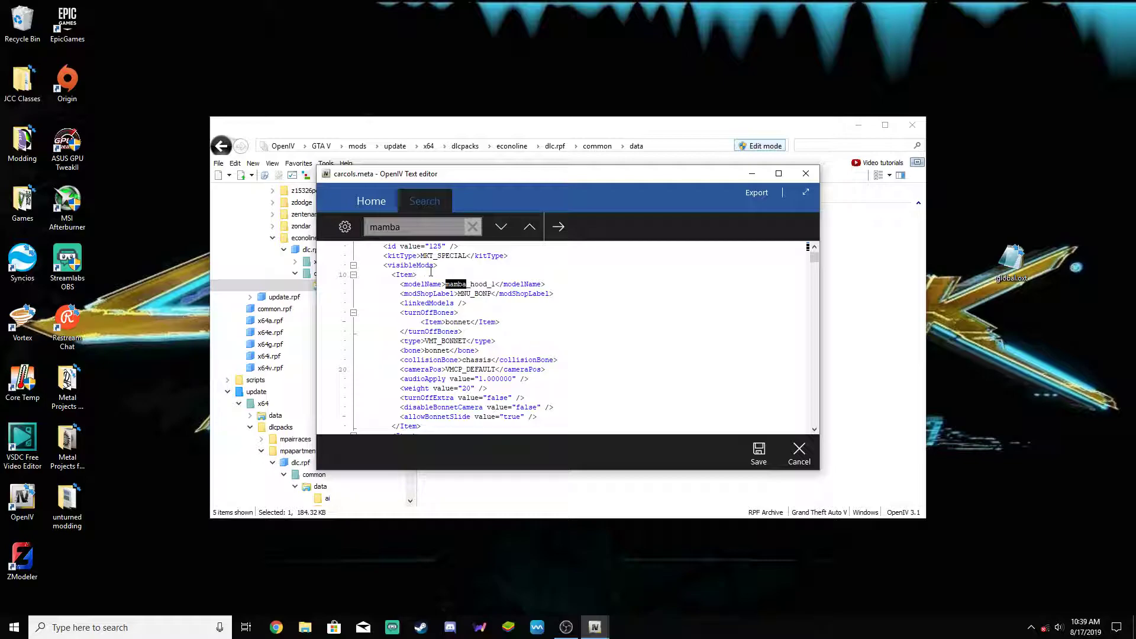
left_click_drag(435, 265, 441, 426)
left_click(446, 375)
scroll(446, 373, "down", 8)
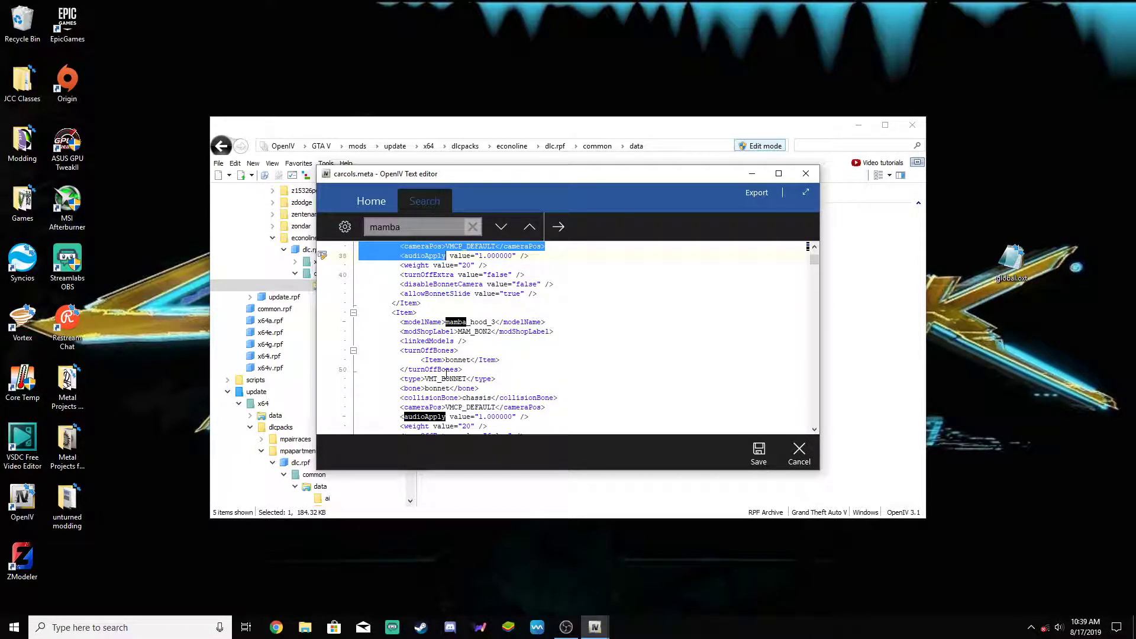
scroll(447, 374, "down", 10)
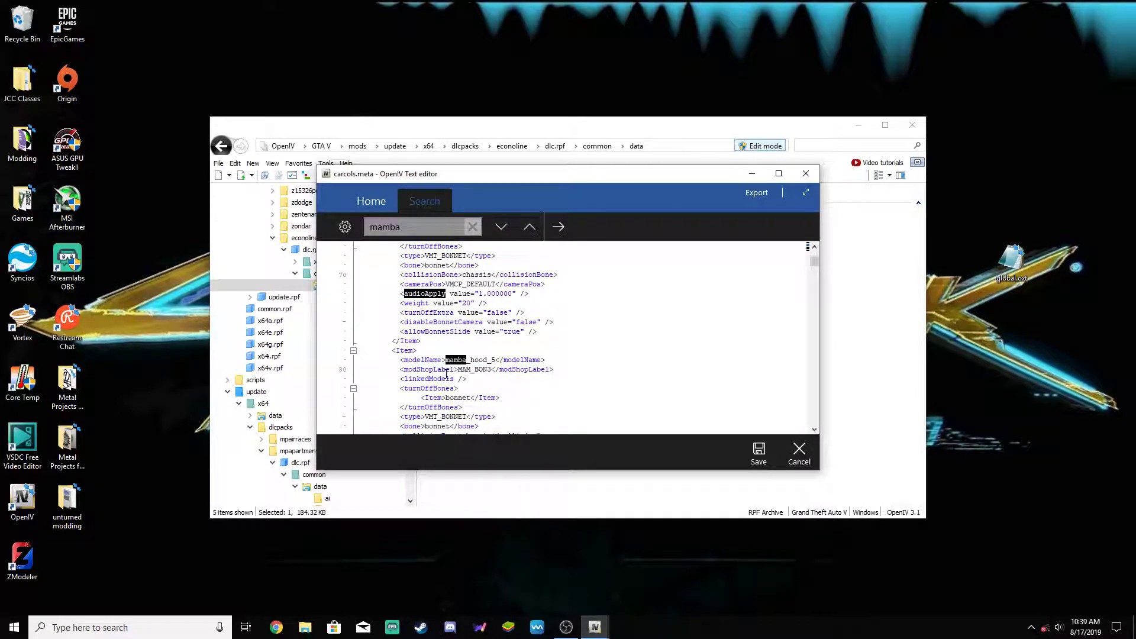
scroll(447, 374, "down", 8)
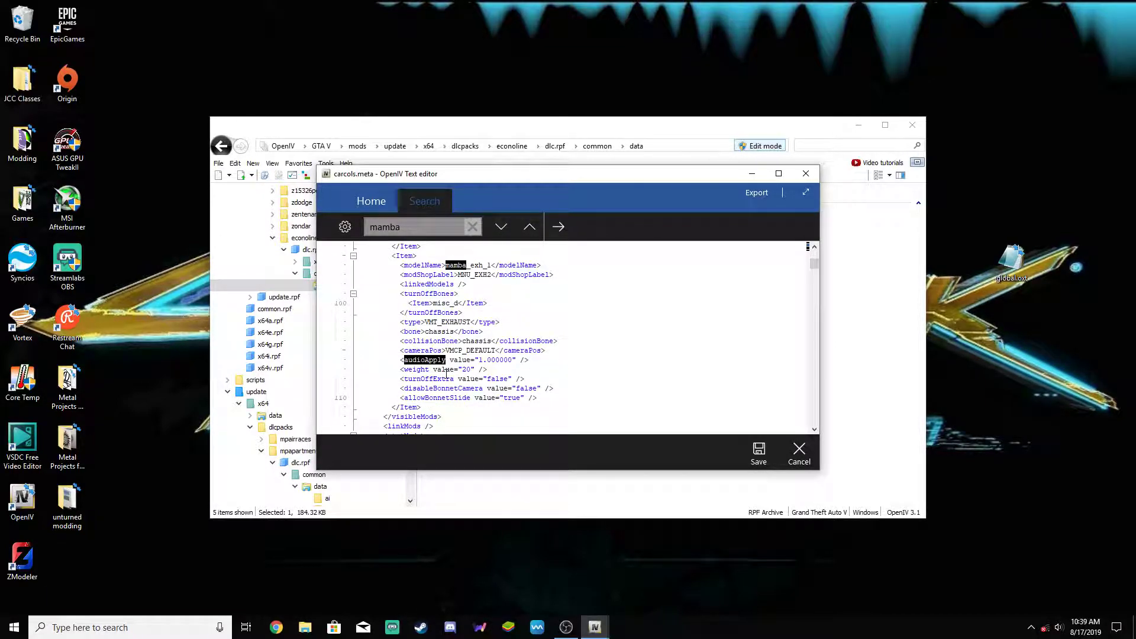
left_click(409, 331, "shift")
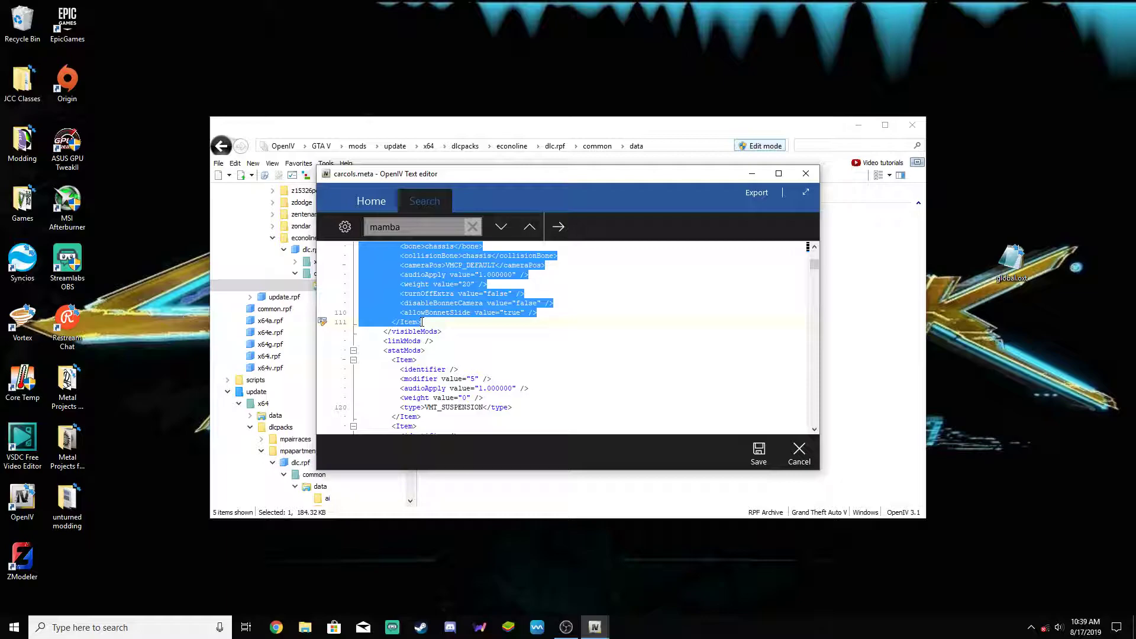
key("Delete")
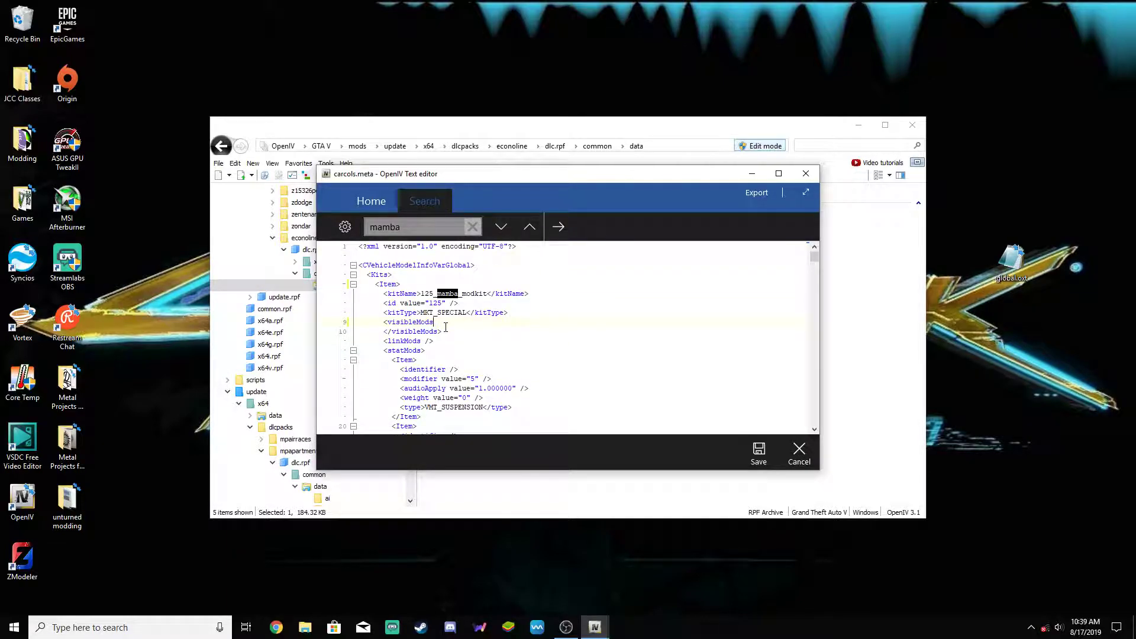
type(">")
left_click(441, 331, "shift")
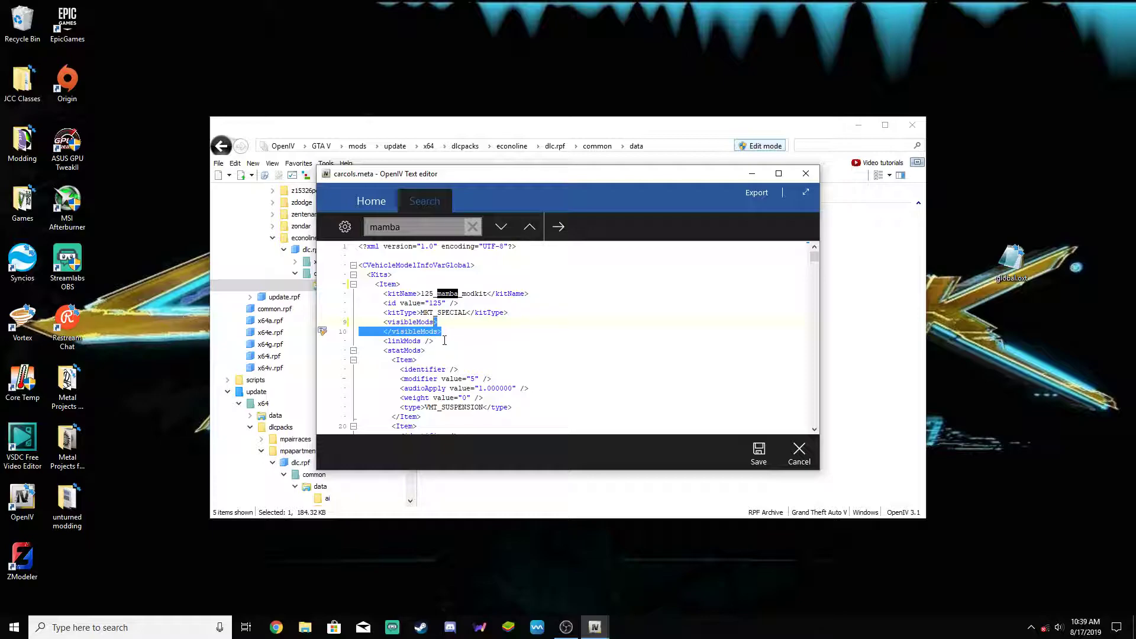
type("/>")
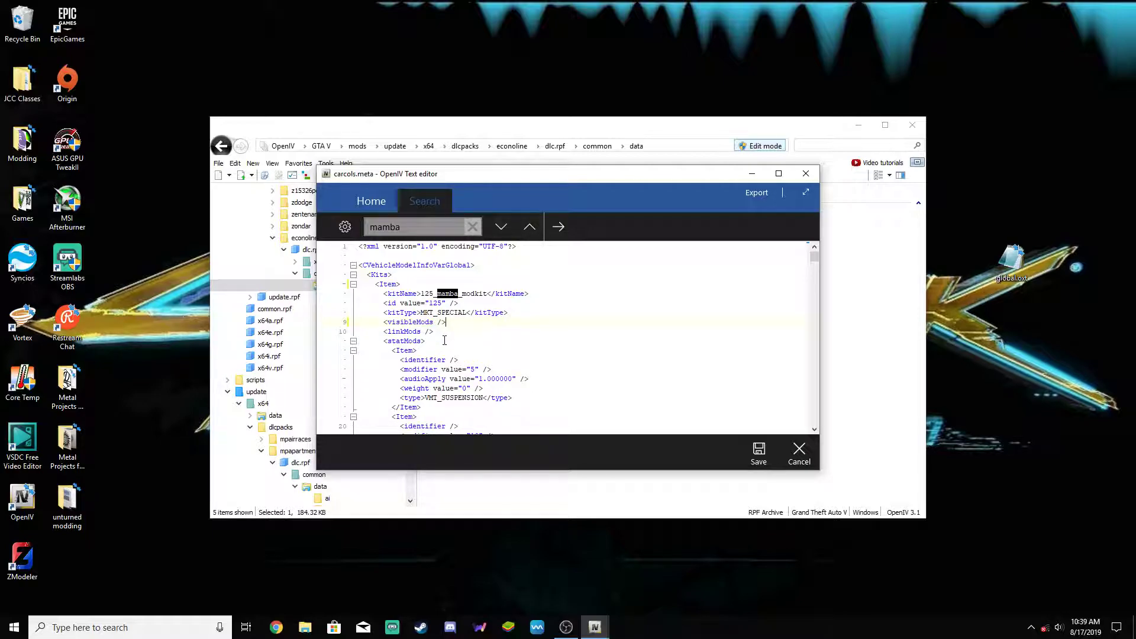
Save carcols.meta and reopen it in the text editor.
left_click(759, 455)
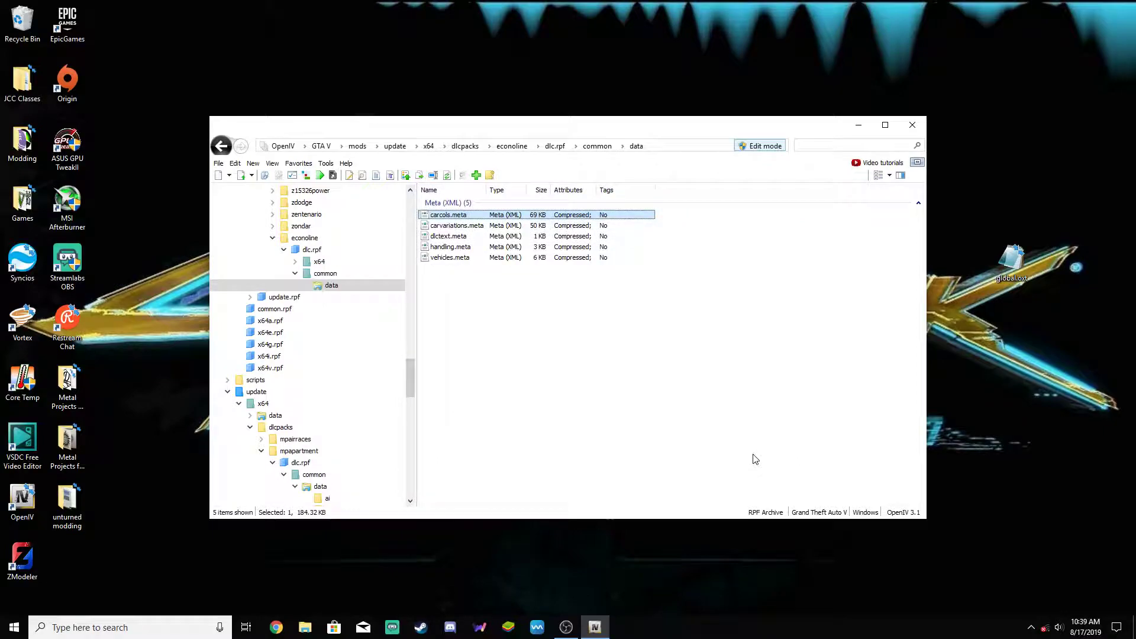
right_click(513, 214)
left_click(529, 229)
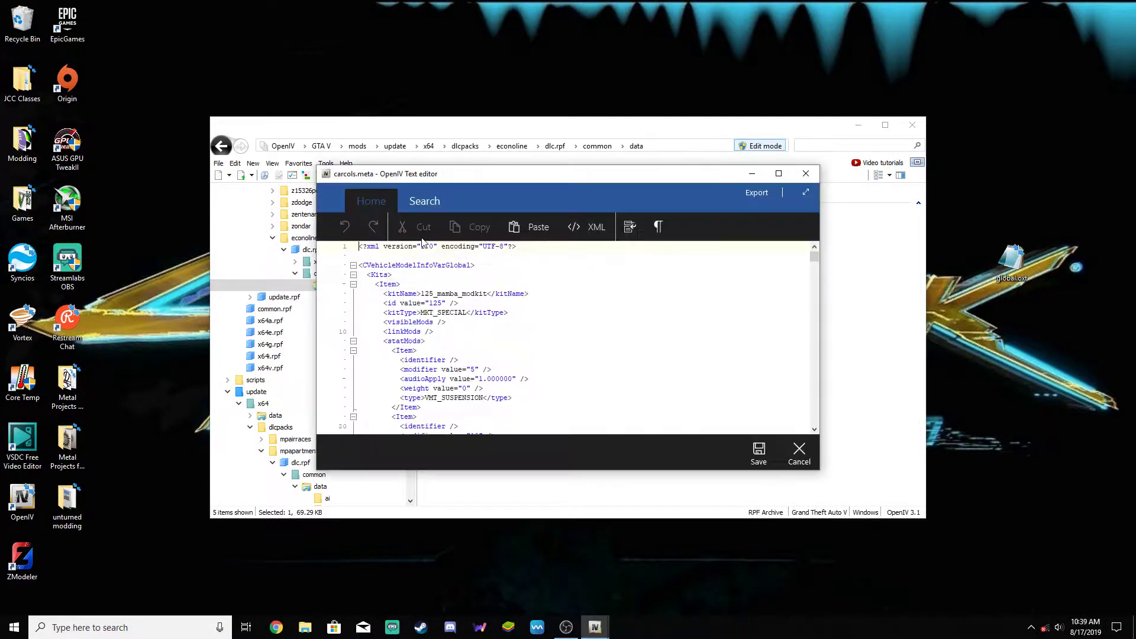
scroll(515, 331, "down", 1)
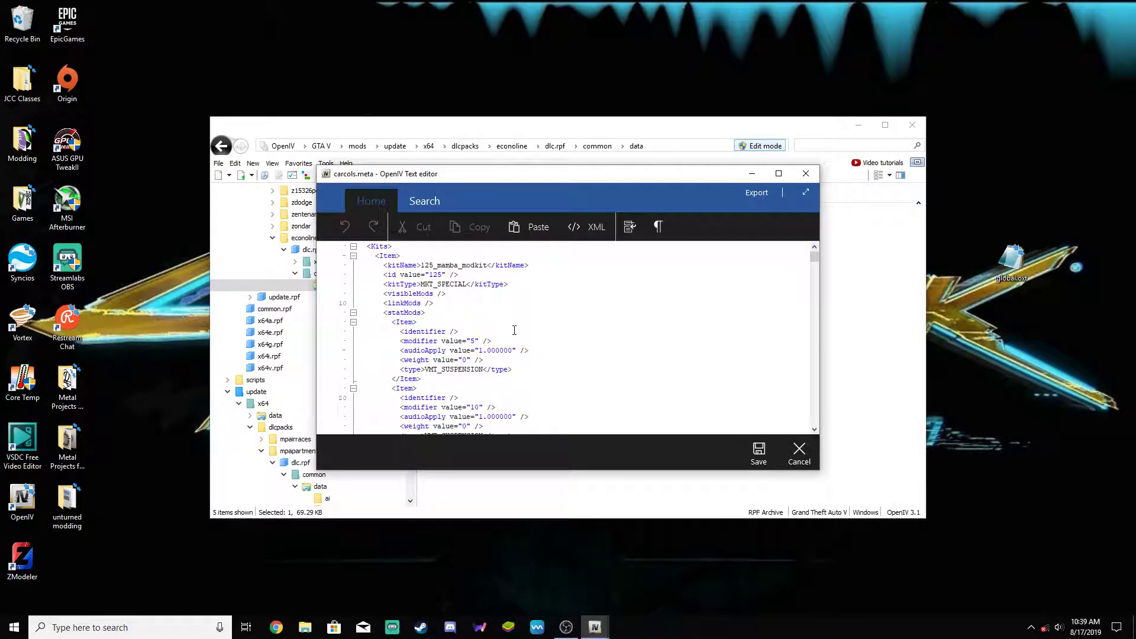
double_click(442, 295)
Paste the two copied suspension items after the kit's last suspension entry.
scroll(527, 349, "down", 5)
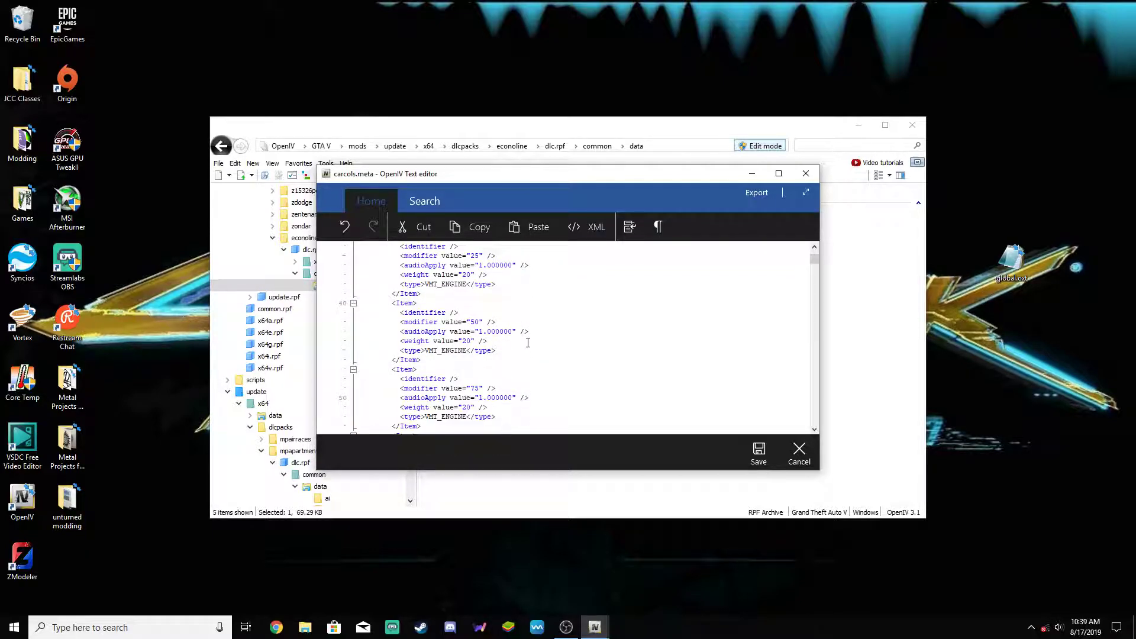
scroll(468, 341, "up", 6)
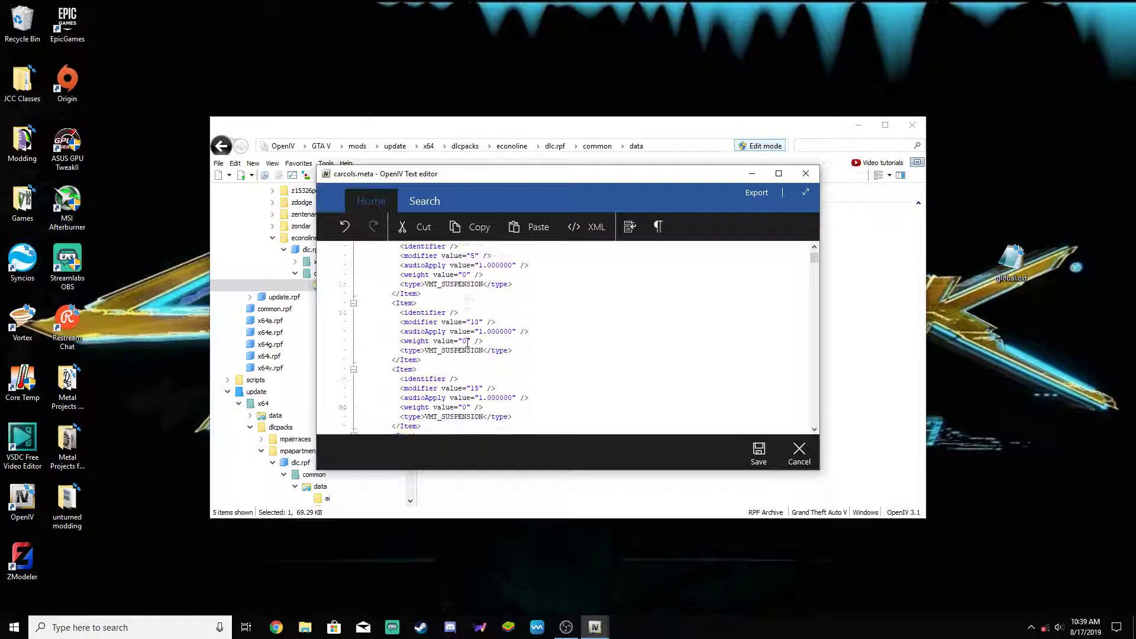
scroll(469, 344, "down", 4)
left_click_drag(422, 360, 395, 268)
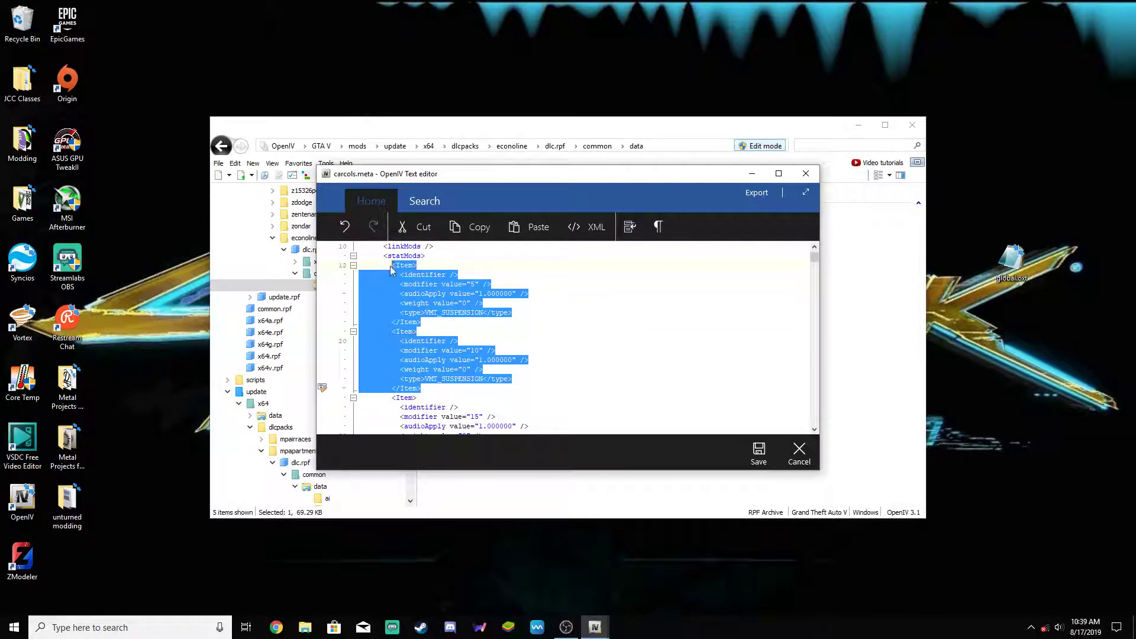
scroll(477, 347, "down", 4)
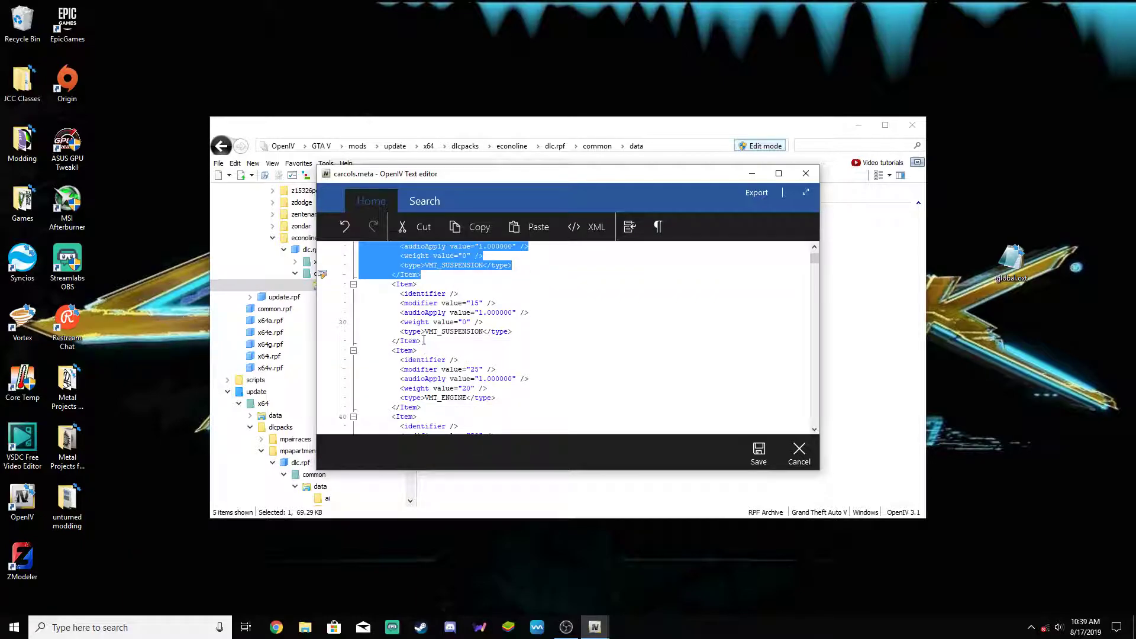
left_click(424, 340)
type("<Item>           <identifier />           <modifier value=\"5\" />           <audioApply value=\"1.000000\" />           <weight value=\"0\" />           <type>VMT_SUSPENSION</type>         </Item>         <Item>           <identifier />           <modifier value=\"10\" />           <audioApply value=\"1.000000\" />           <weight value=\"0\" />           <type>VMT_SUSPENSION</type>         </Item>")
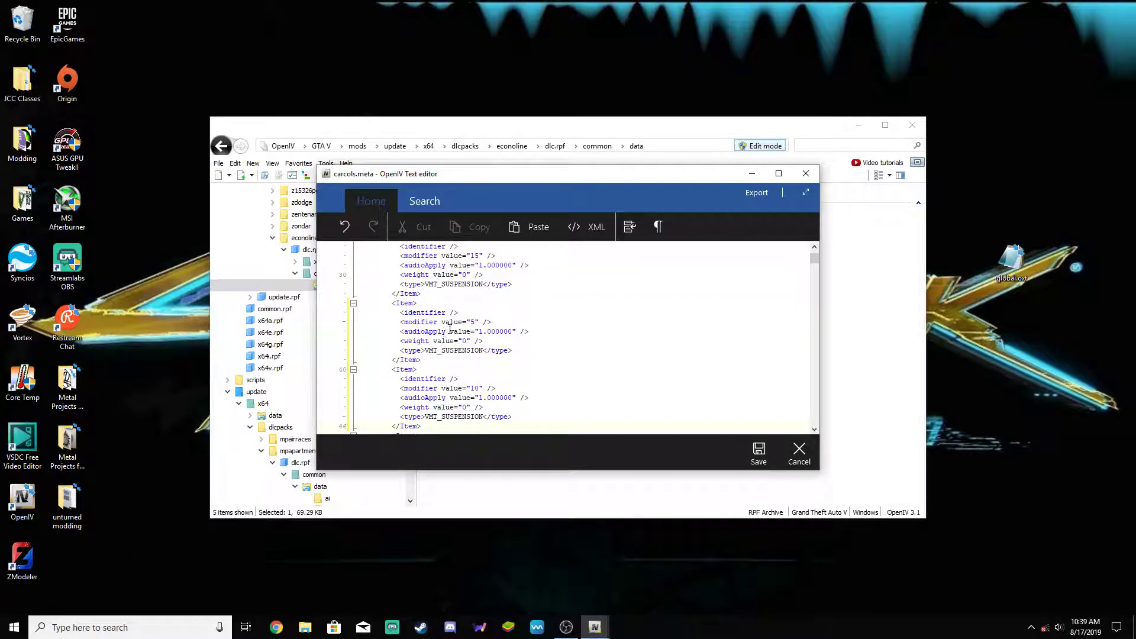
Make the pasted suspension modifiers negative: -5 and -10.
scroll(468, 327, "down", 2)
left_click(477, 334)
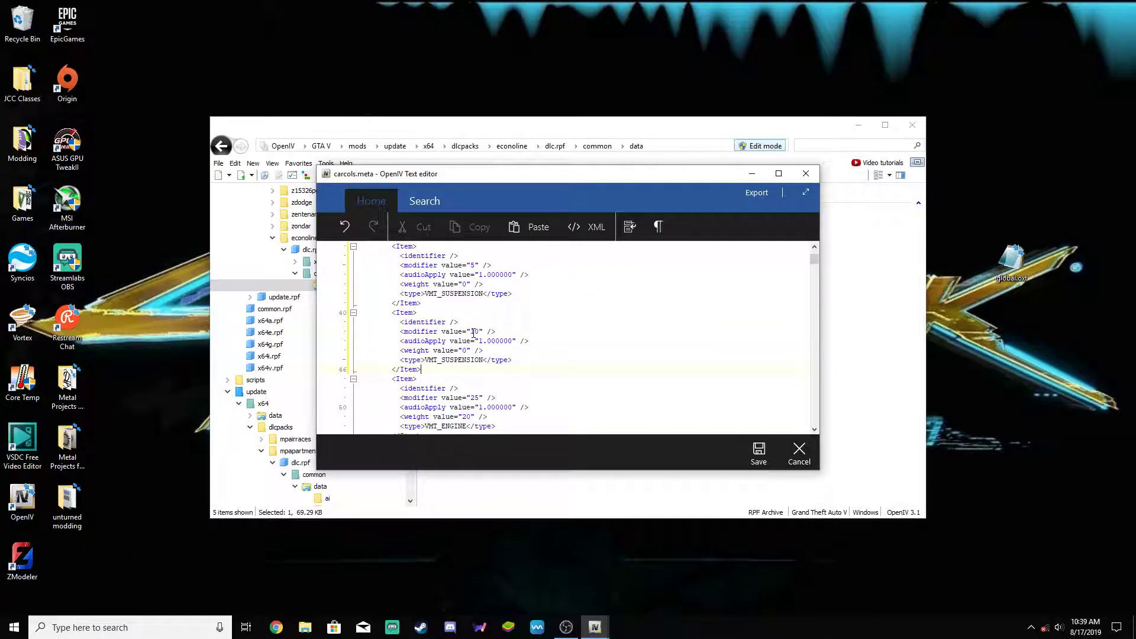
type("-")
left_click(471, 264)
type("-")
scroll(514, 305, "up", 2)
scroll(531, 331, "up", 1)
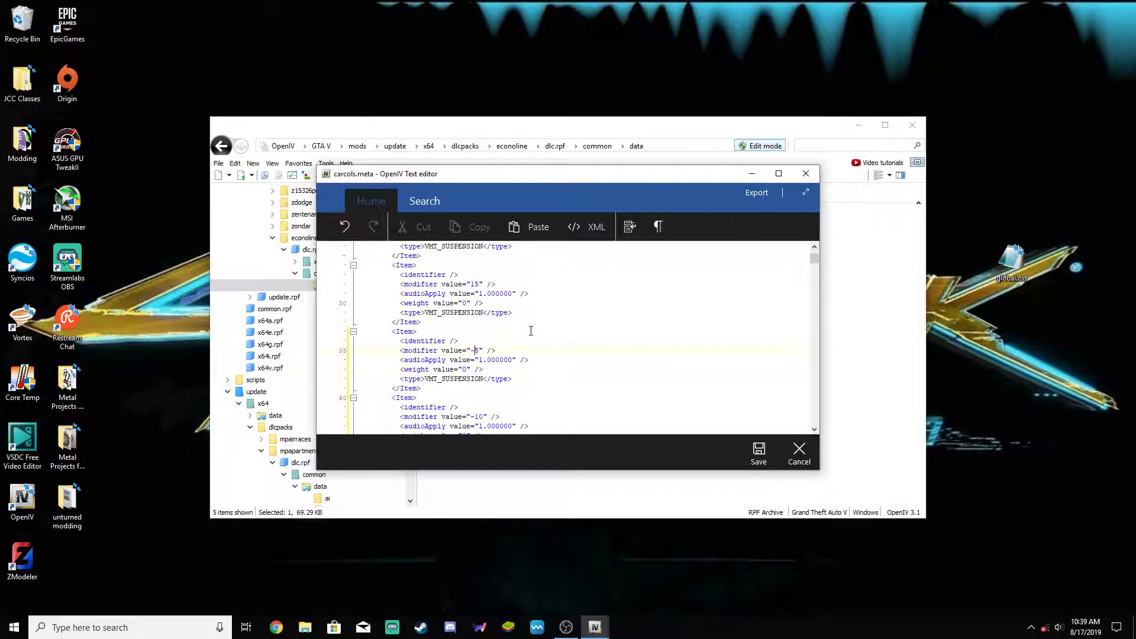
scroll(531, 331, "up", 4)
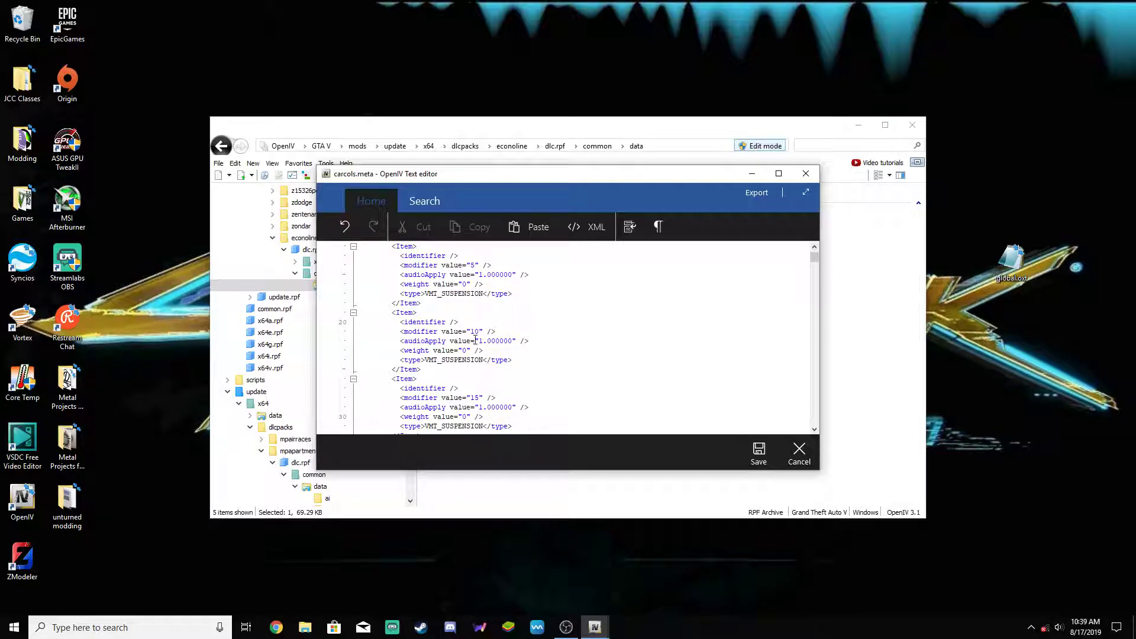
scroll(480, 344, "down", 2)
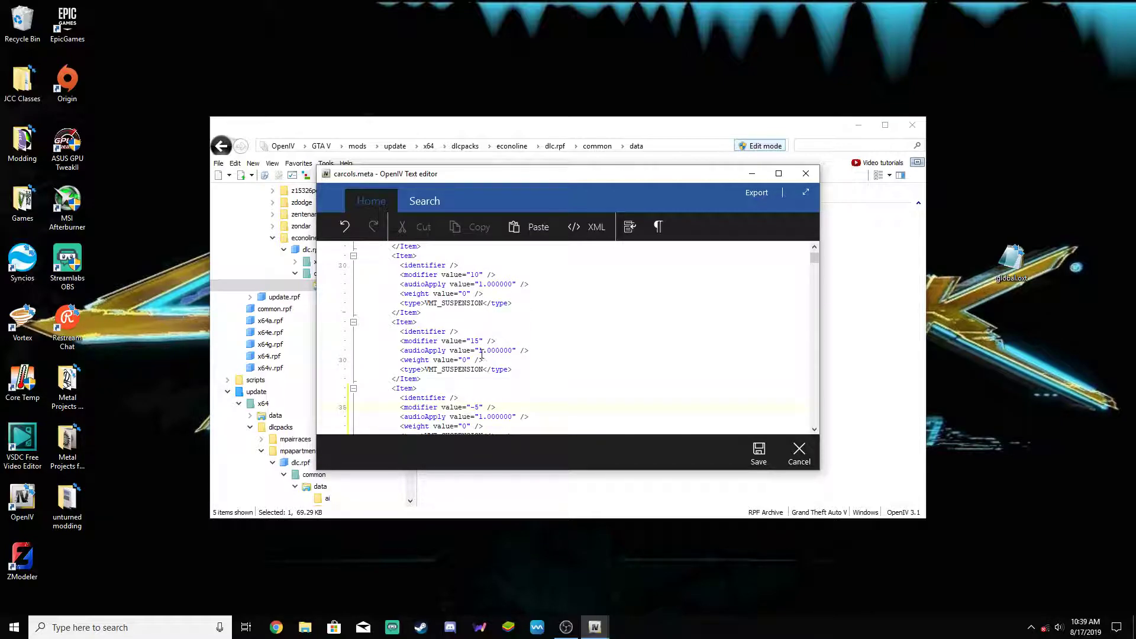
scroll(481, 354, "down", 1)
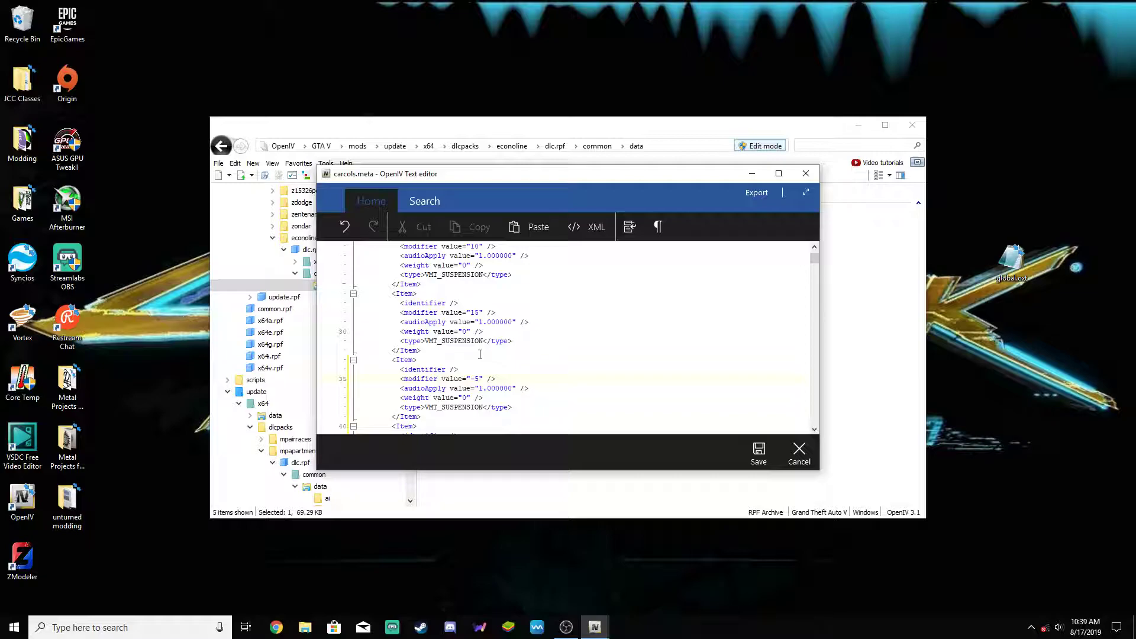
scroll(480, 354, "up", 5)
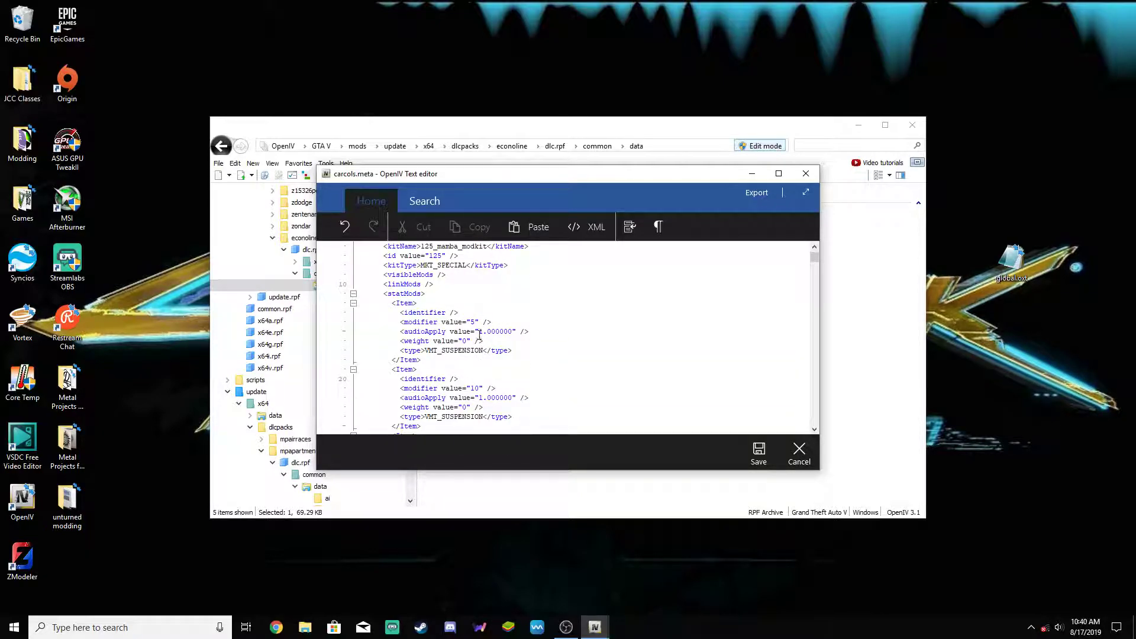
scroll(480, 335, "down", 2)
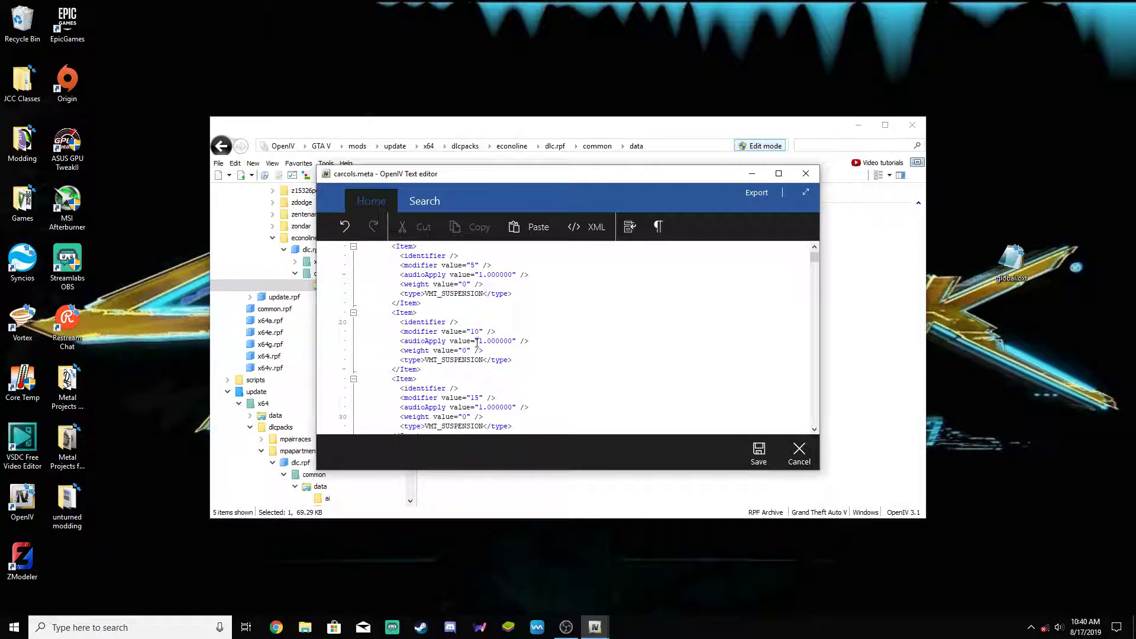
scroll(477, 343, "down", 2)
scroll(482, 363, "down", 2)
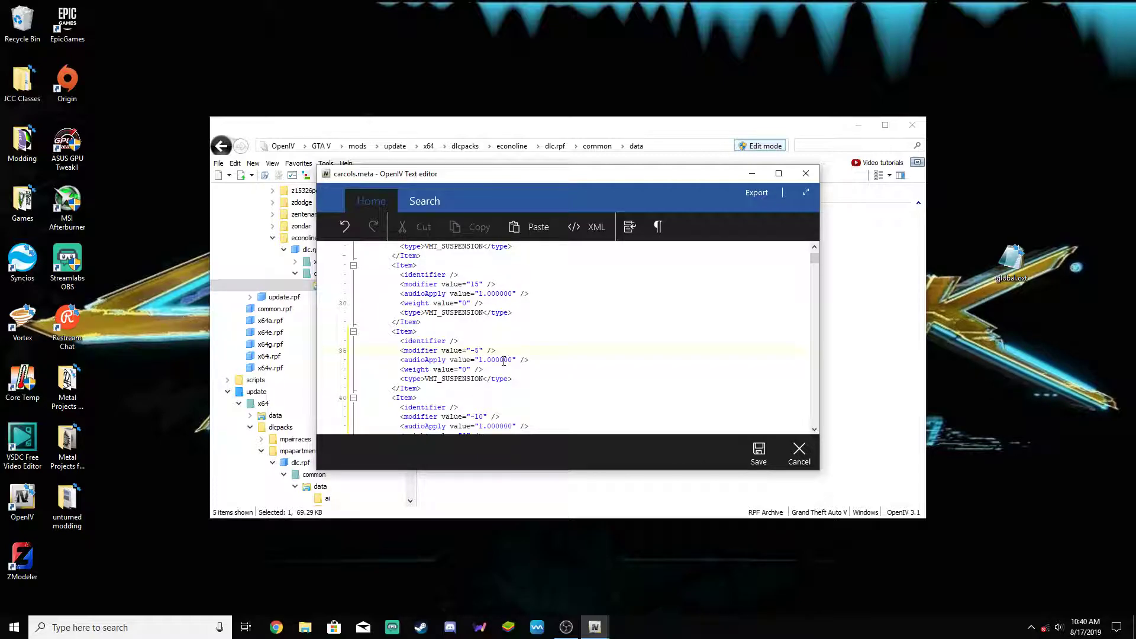
scroll(496, 357, "down", 2)
left_click_drag(483, 360, 475, 360)
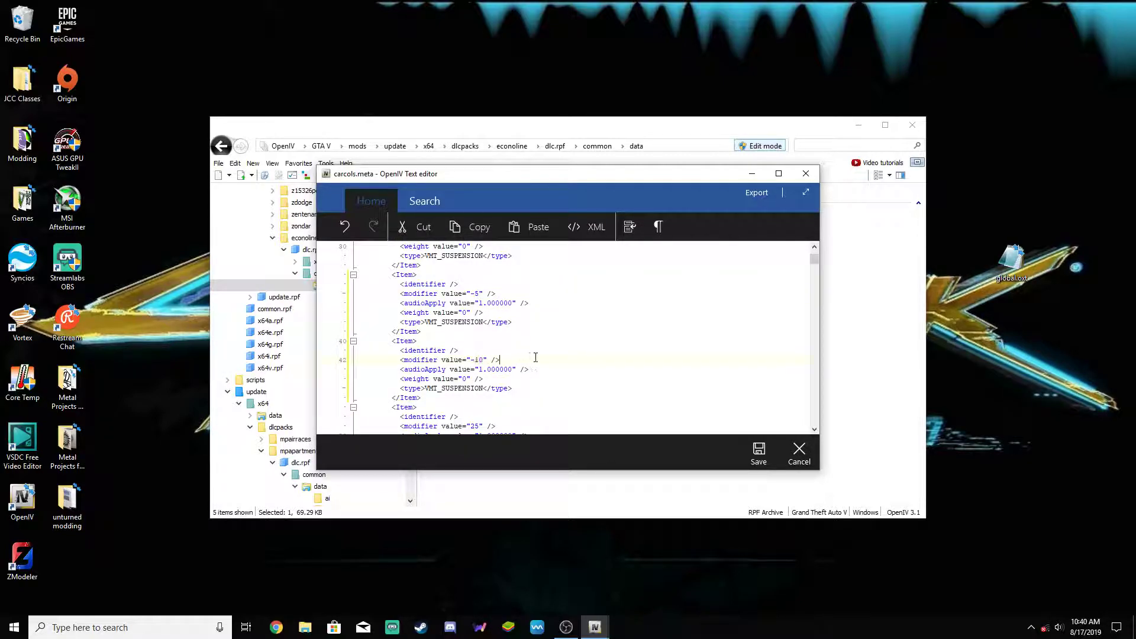
scroll(536, 358, "down", 14)
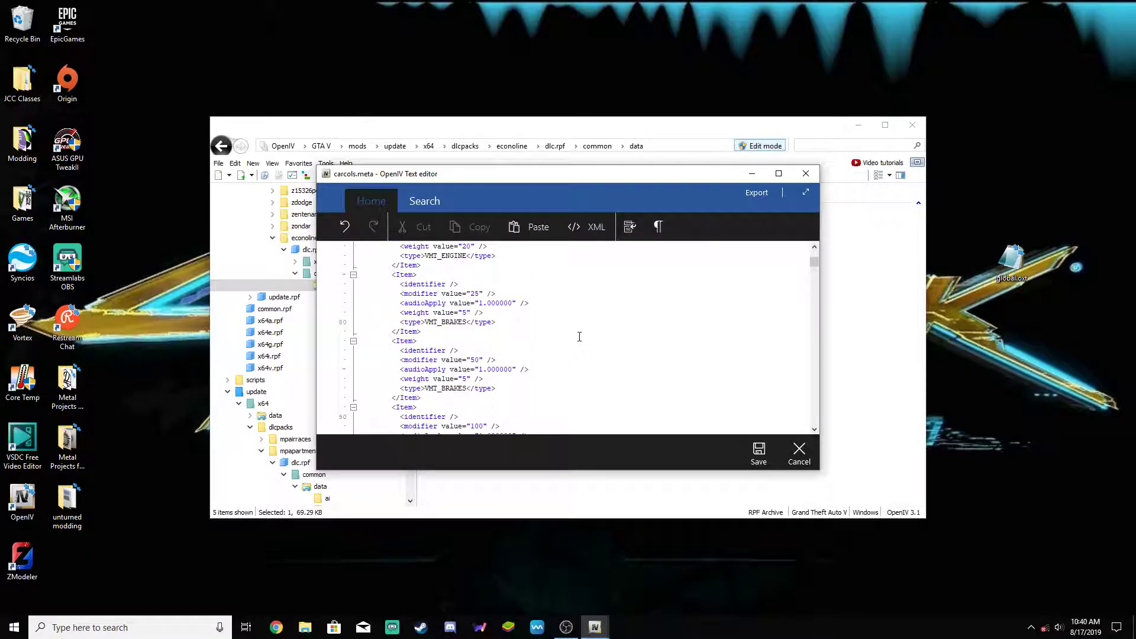
scroll(579, 337, "up", 3)
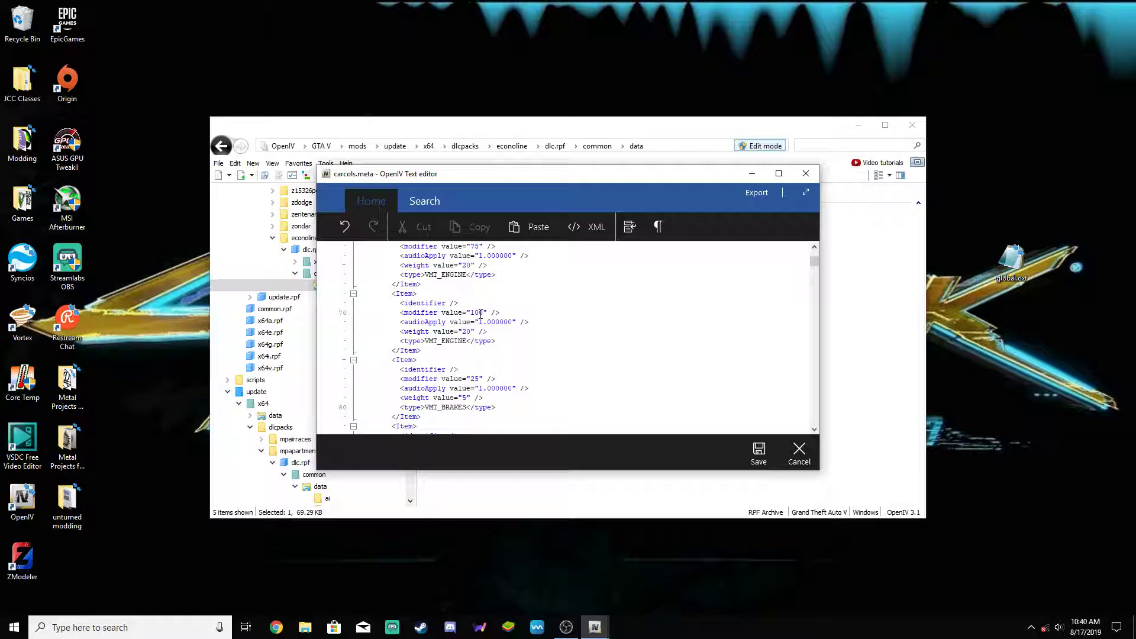
scroll(480, 314, "up", 7)
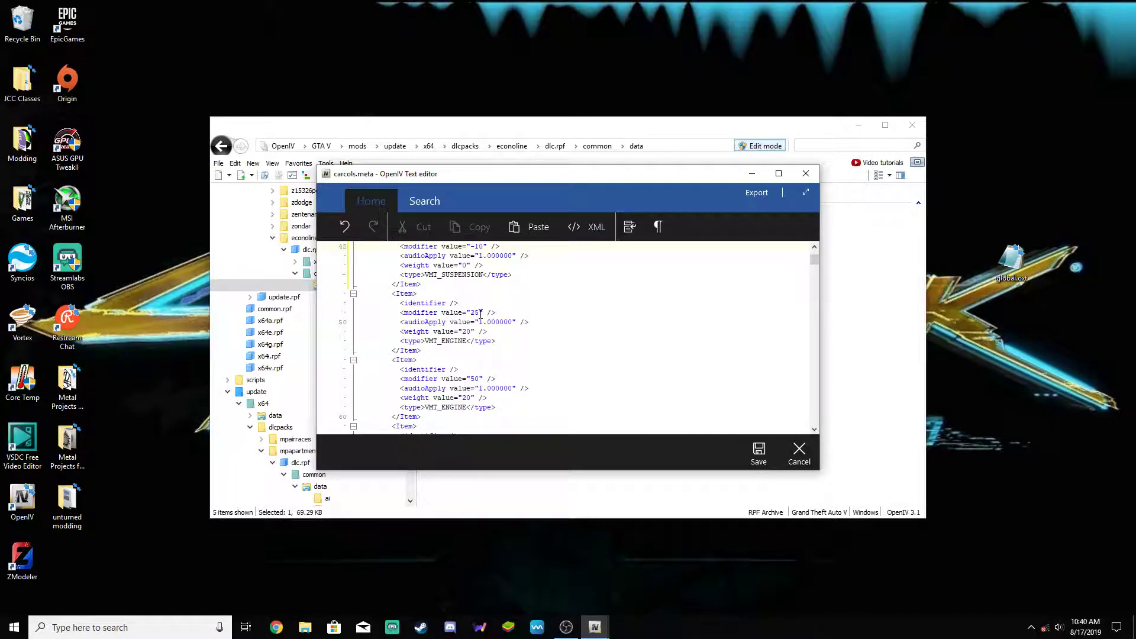
scroll(481, 314, "down", 6)
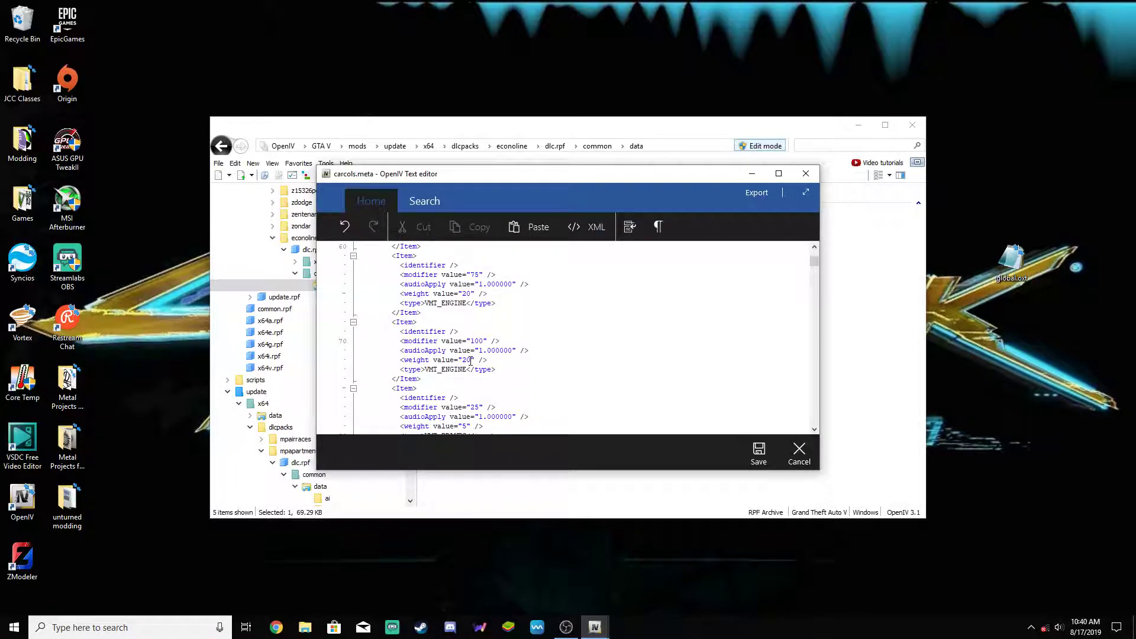
scroll(471, 360, "down", 1)
Duplicate the engine item with modifier 100 and set the copy's modifier to 200.
left_click_drag(430, 349, 421, 288)
key("ctrl+c")
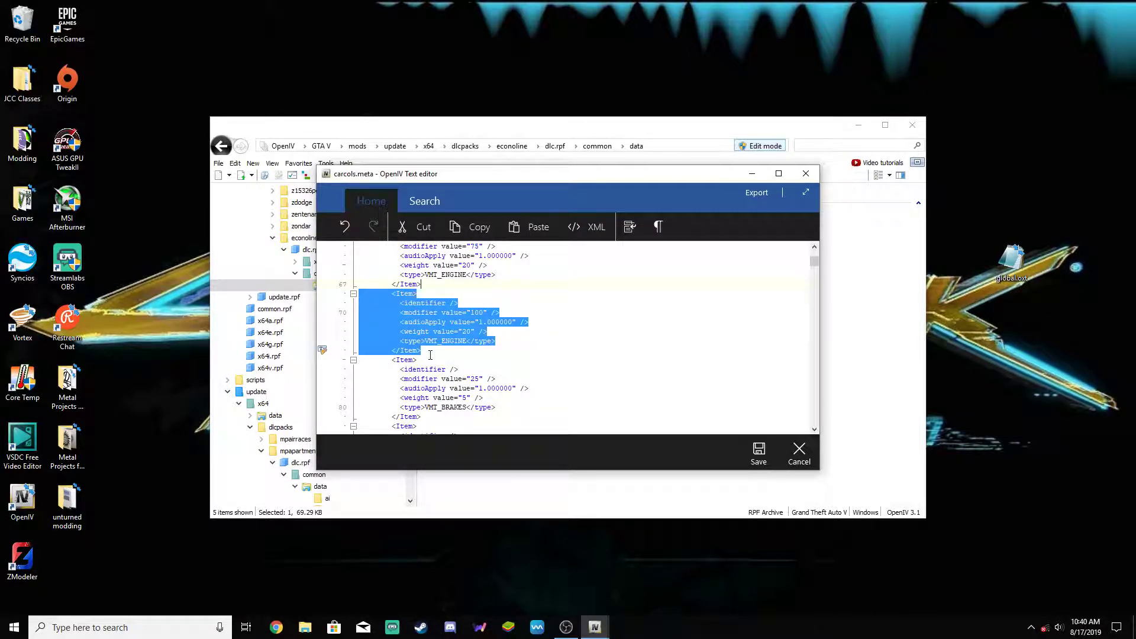
left_click(429, 350)
key("ctrl+v")
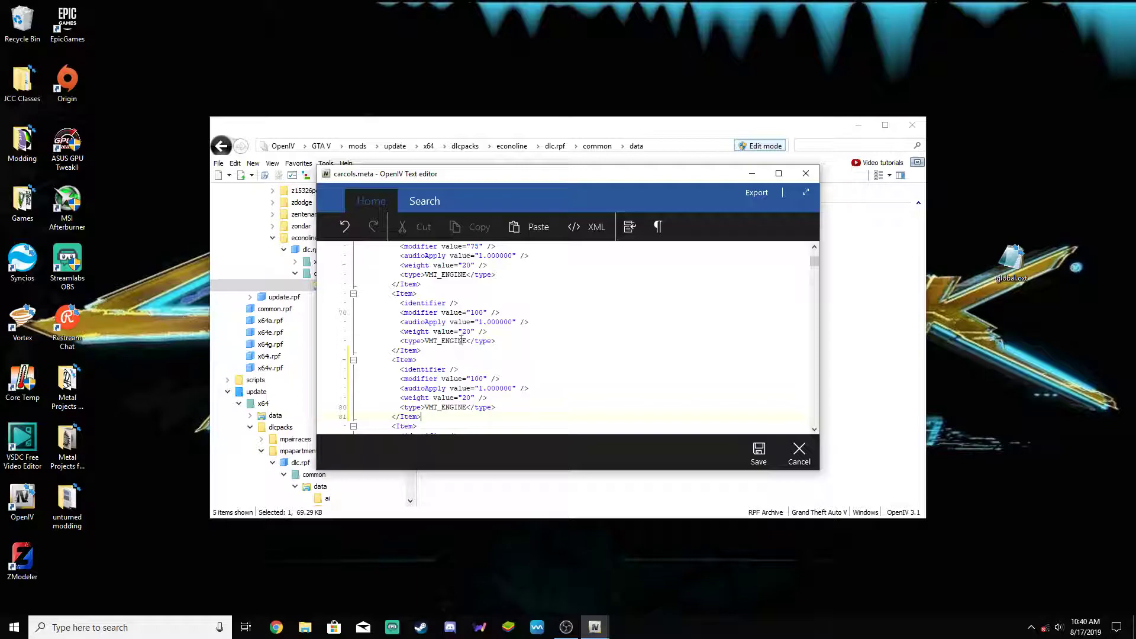
scroll(468, 379, "down", 1)
double_click(474, 351)
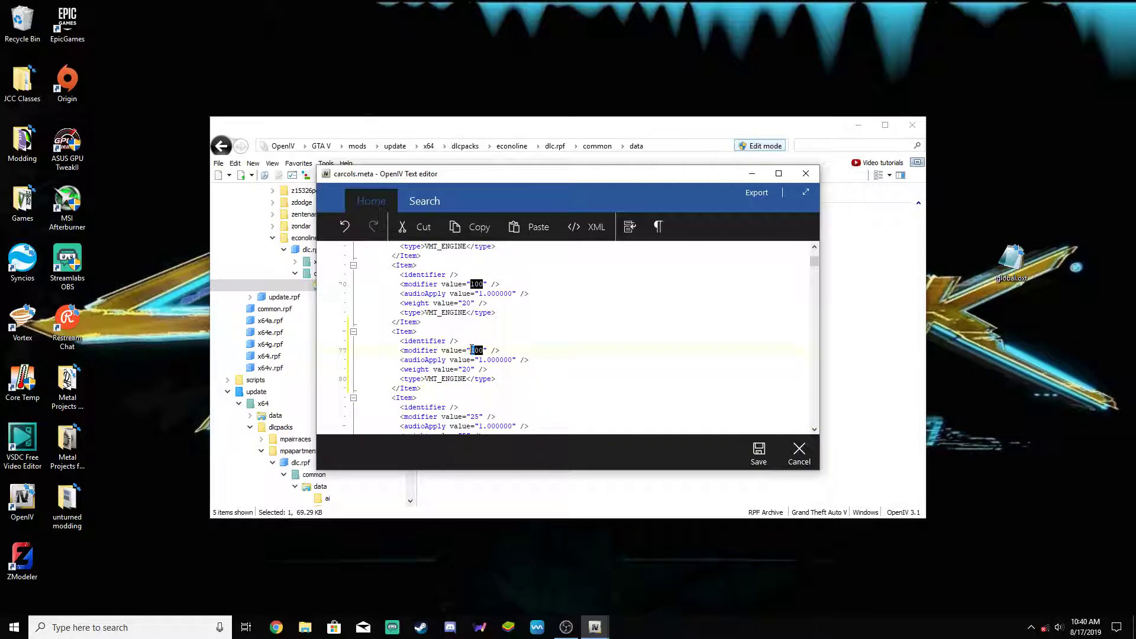
type("200")
scroll(488, 355, "down", 10)
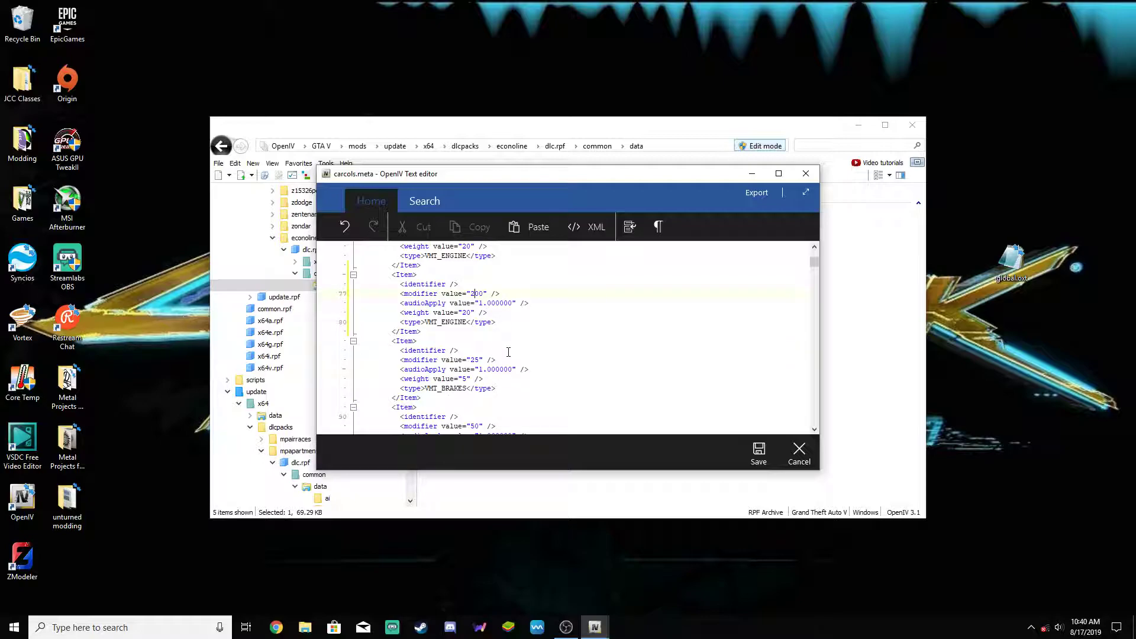
scroll(512, 350, "down", 20)
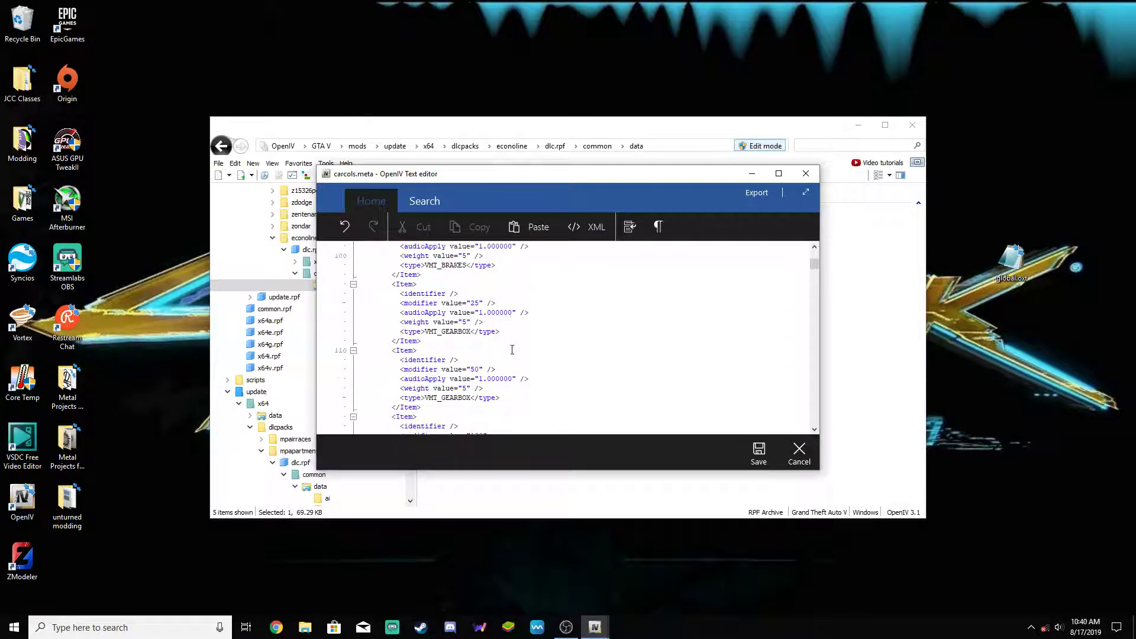
scroll(527, 341, "down", 20)
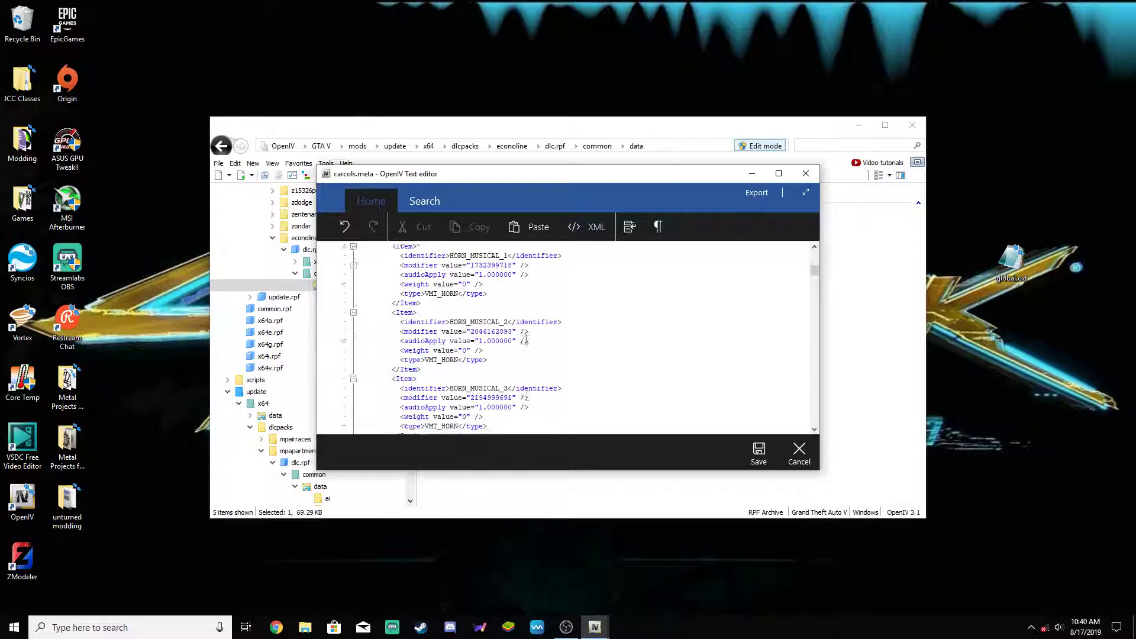
scroll(549, 325, "down", 20)
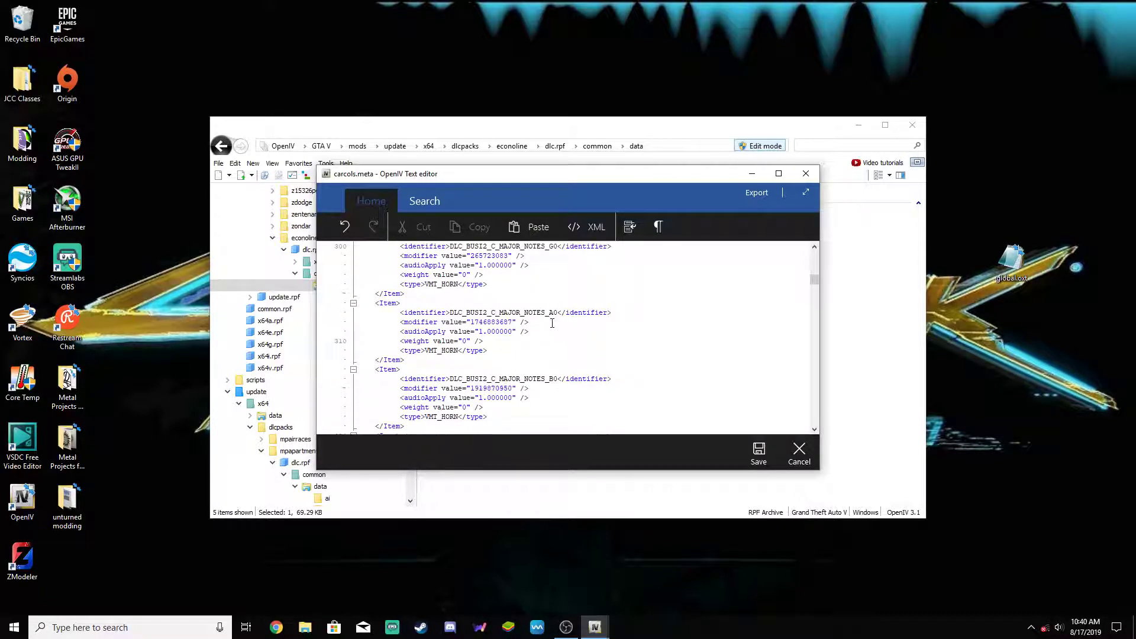
scroll(553, 321, "down", 20)
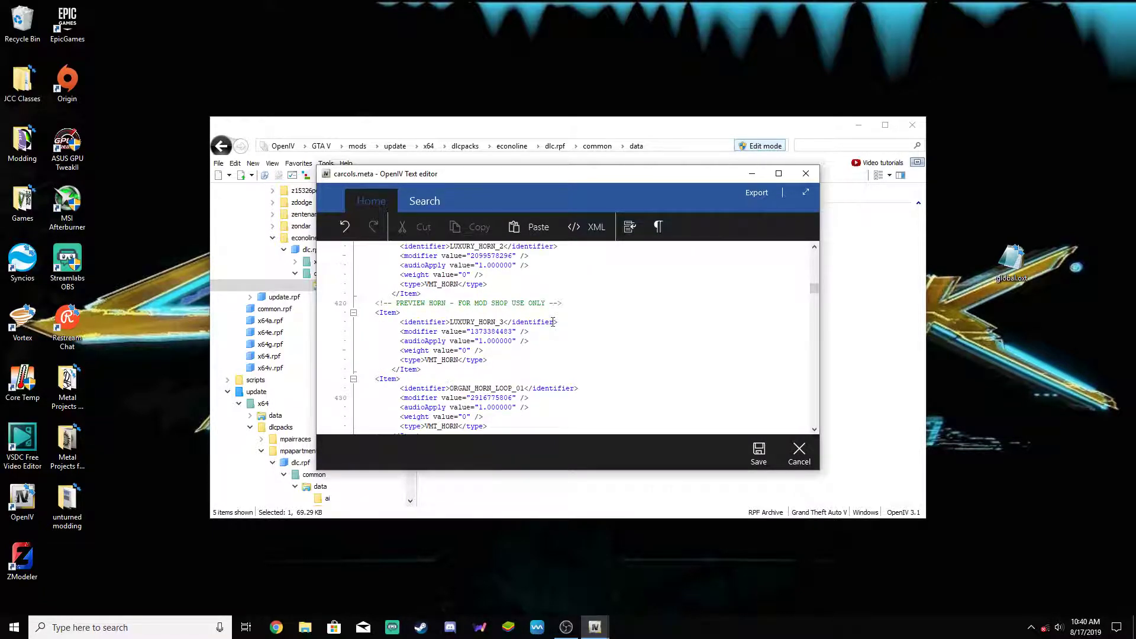
scroll(553, 320, "down", 19)
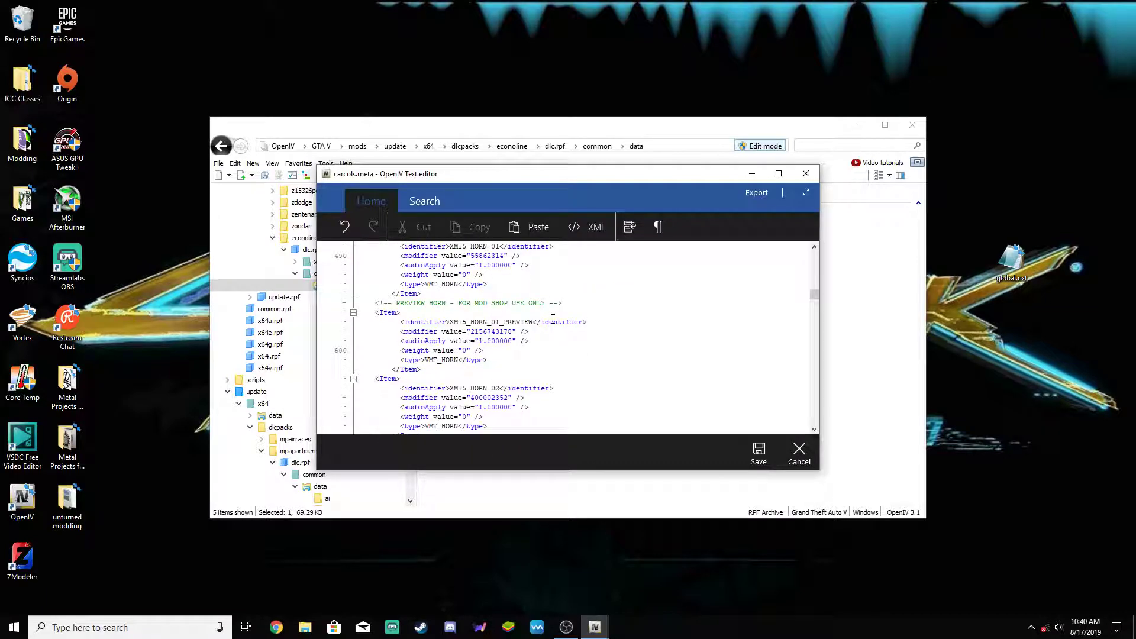
scroll(553, 319, "up", 1)
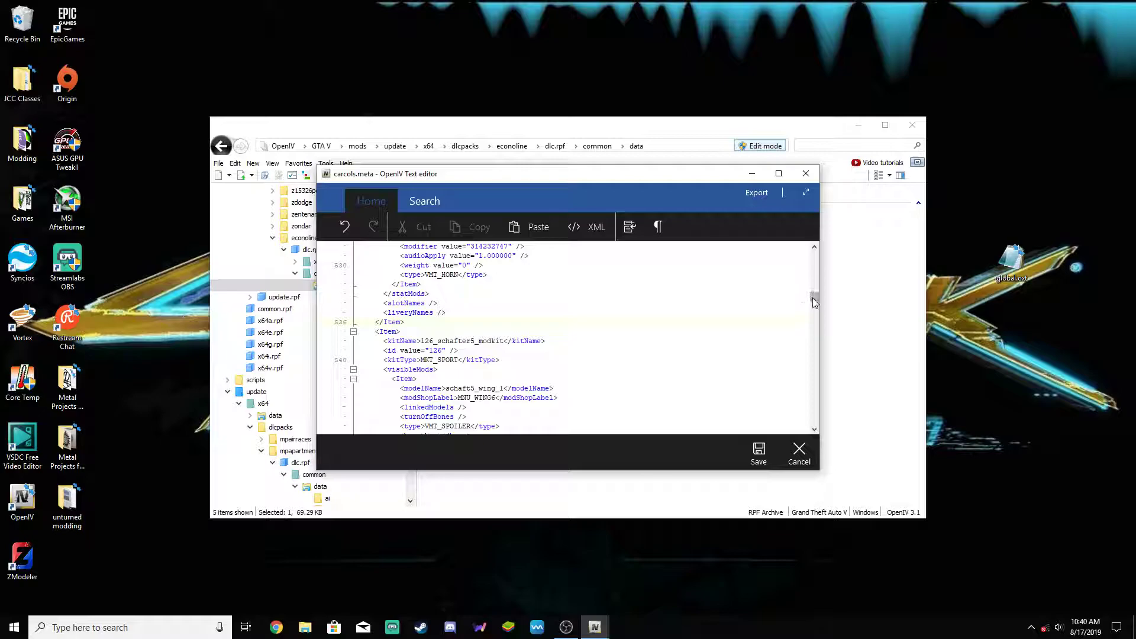
Remove the schafter5 and later kits, and rename the kit to 125_econoline_modkit.
left_click_drag(813, 300, 812, 428)
left_click_drag(403, 245, 410, 409)
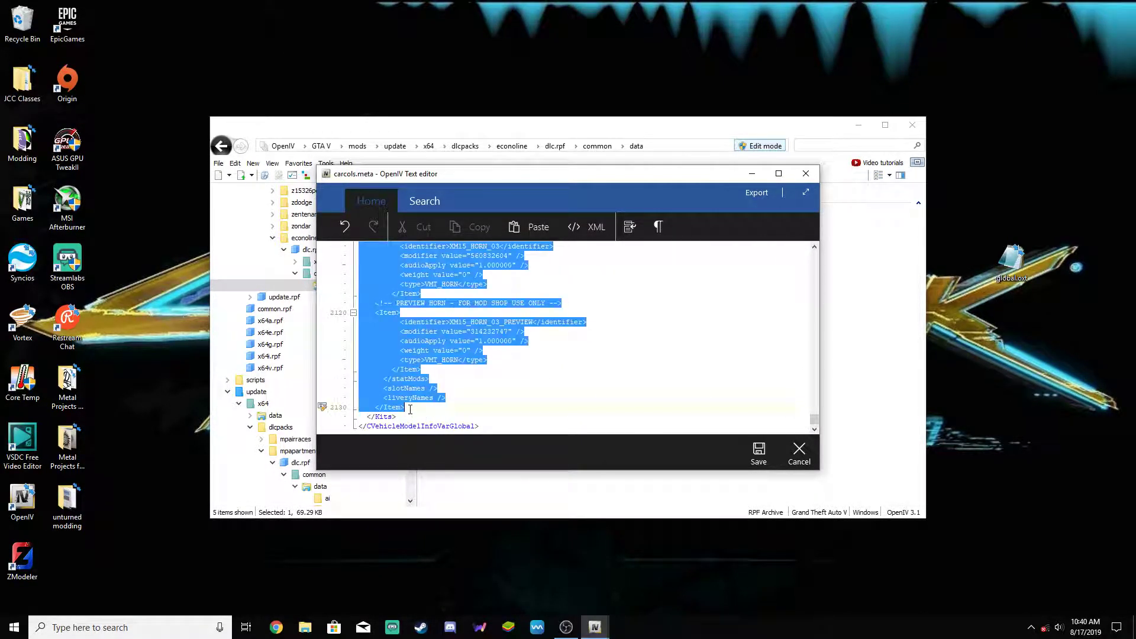
key("ctrl+v")
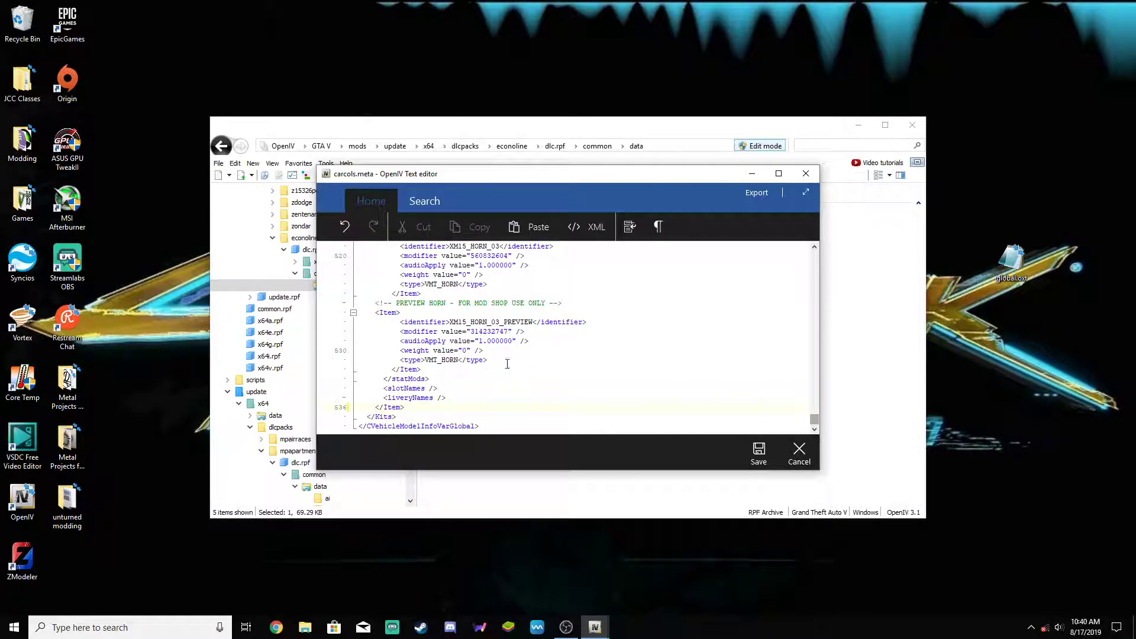
left_click_drag(815, 419, 815, 256)
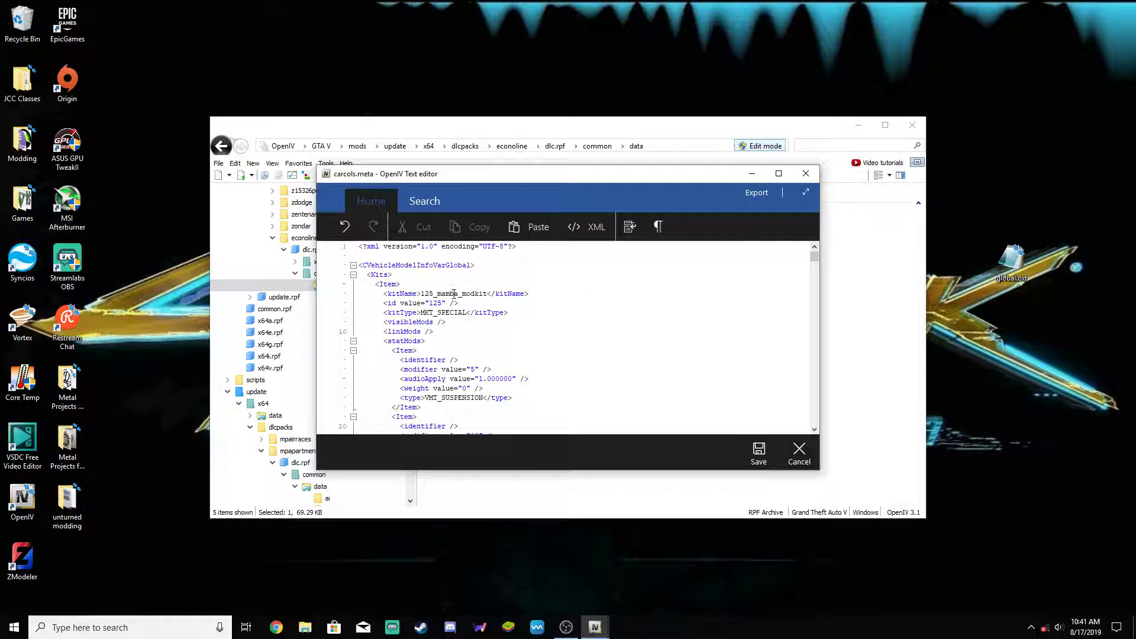
double_click(455, 293)
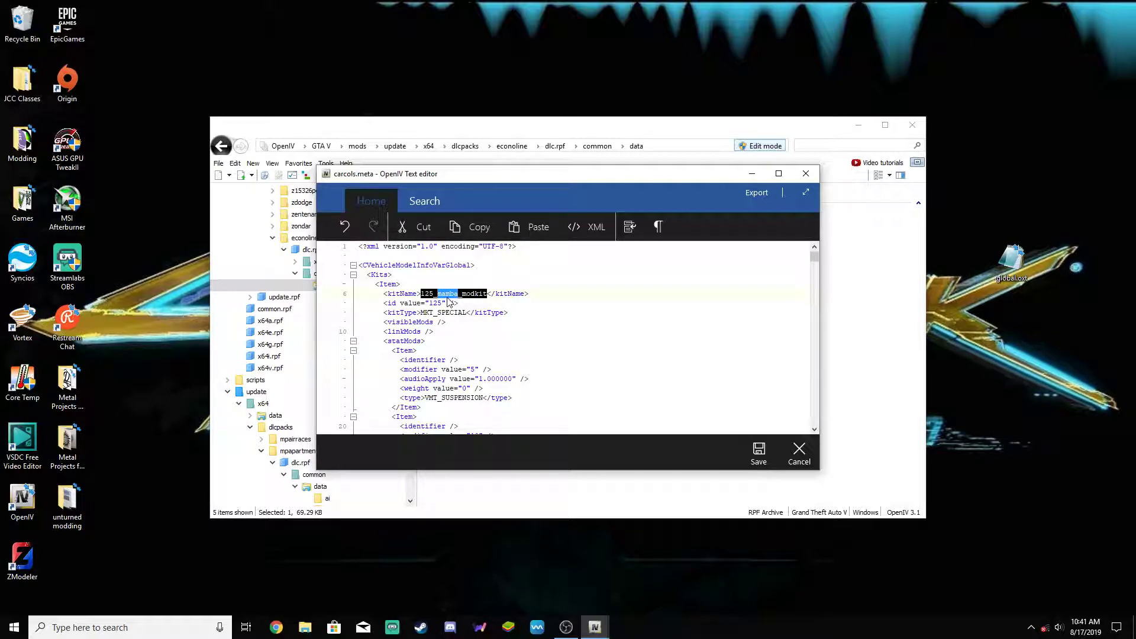
type("econoline")
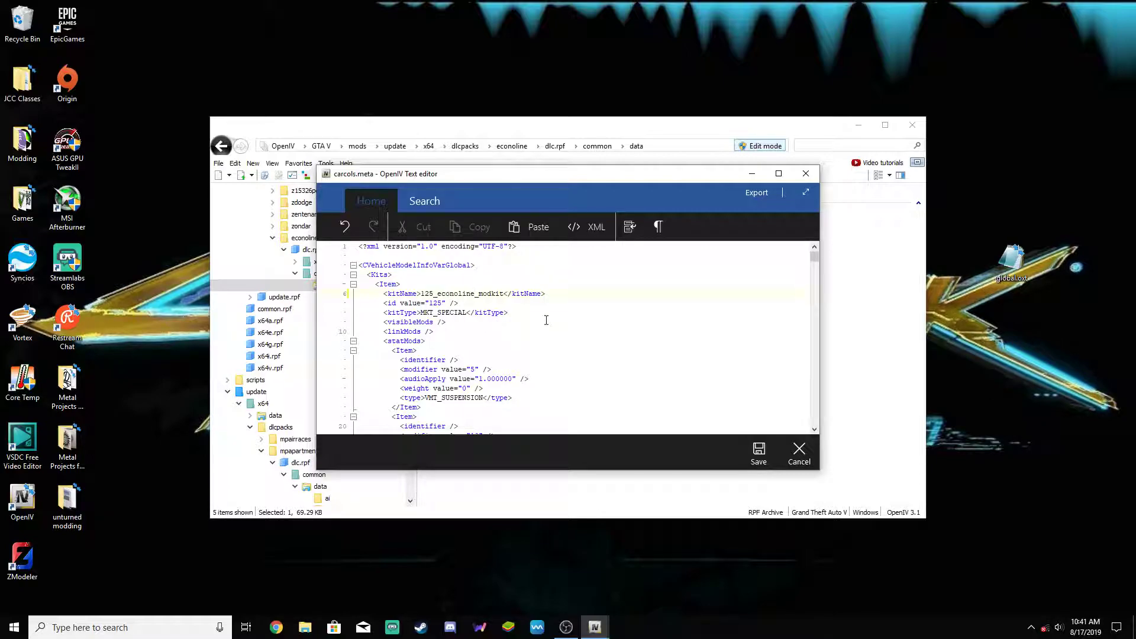
Save carcols.meta, then generate the hex hash of econoline and copy its digits.
left_click(759, 453)
left_click(350, 261)
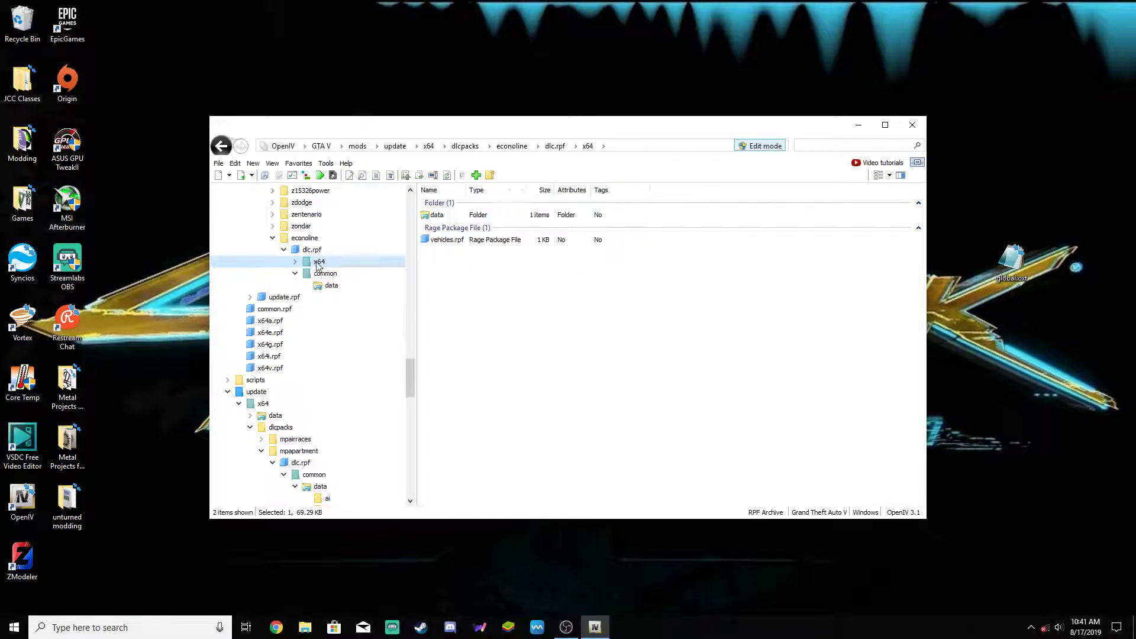
left_click(280, 176)
left_click(487, 463)
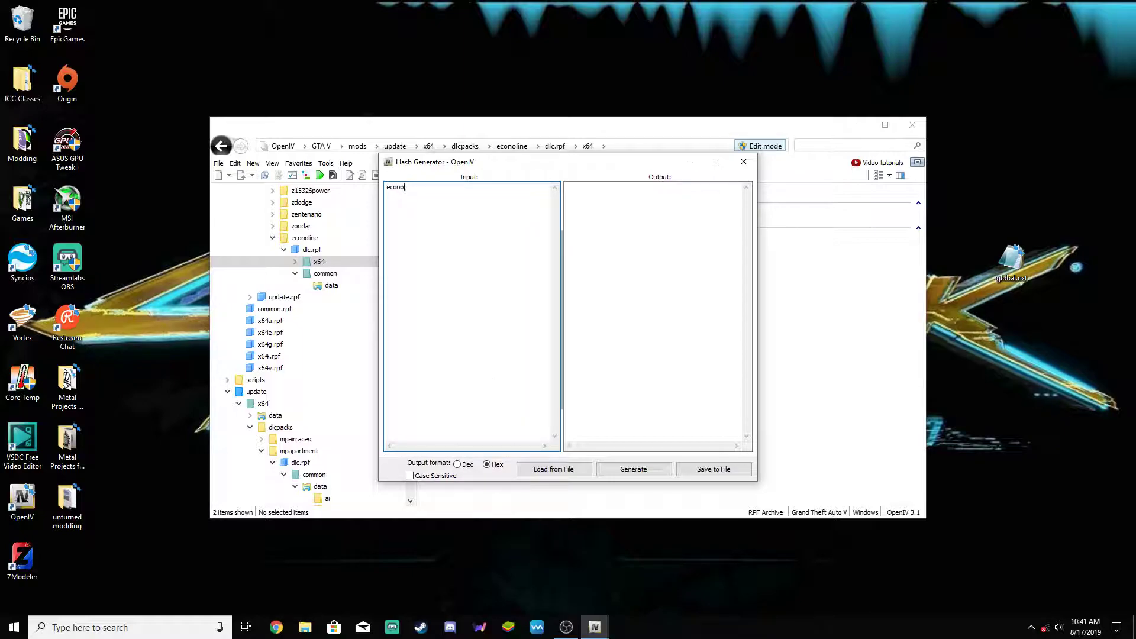
left_click(633, 469)
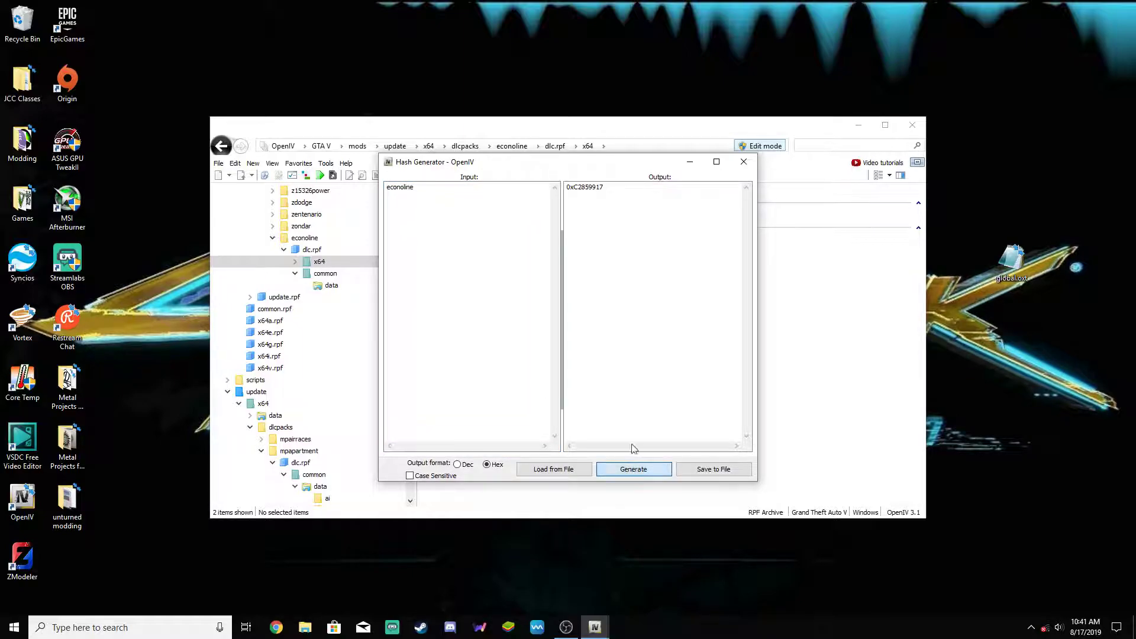
left_click(579, 186)
left_click_drag(578, 186, 601, 186)
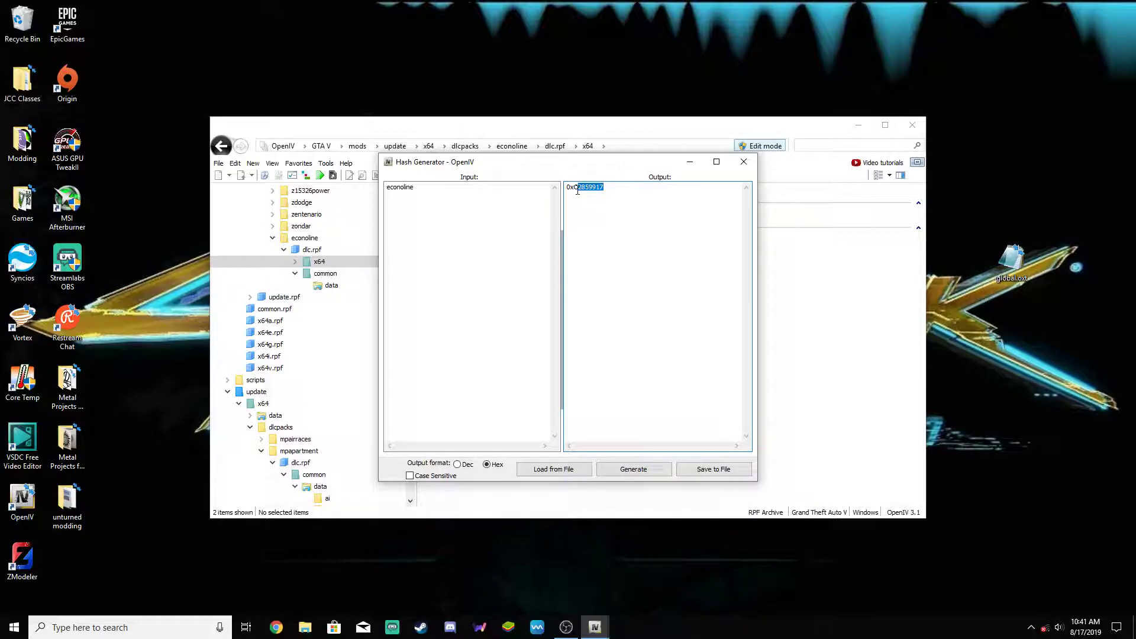
left_click_drag(591, 190, 589, 188)
left_click(750, 166)
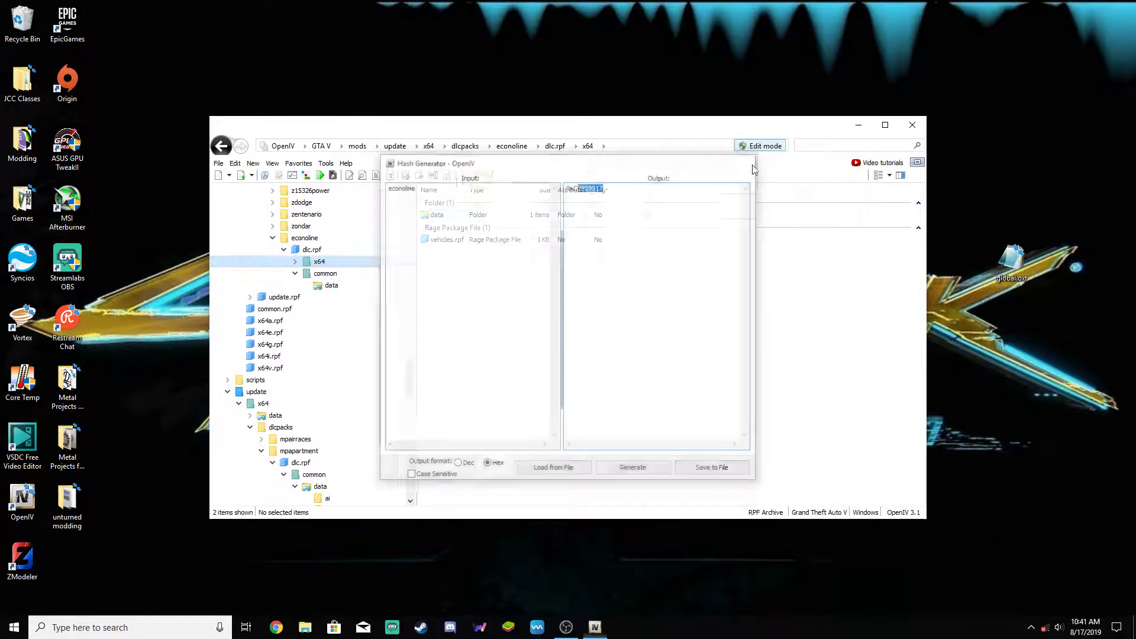
Reopen carcols.meta and replace 125 with 2859917 in both kitName and id.
left_click(331, 286)
right_click(472, 215)
left_click_drag(473, 216, 493, 237)
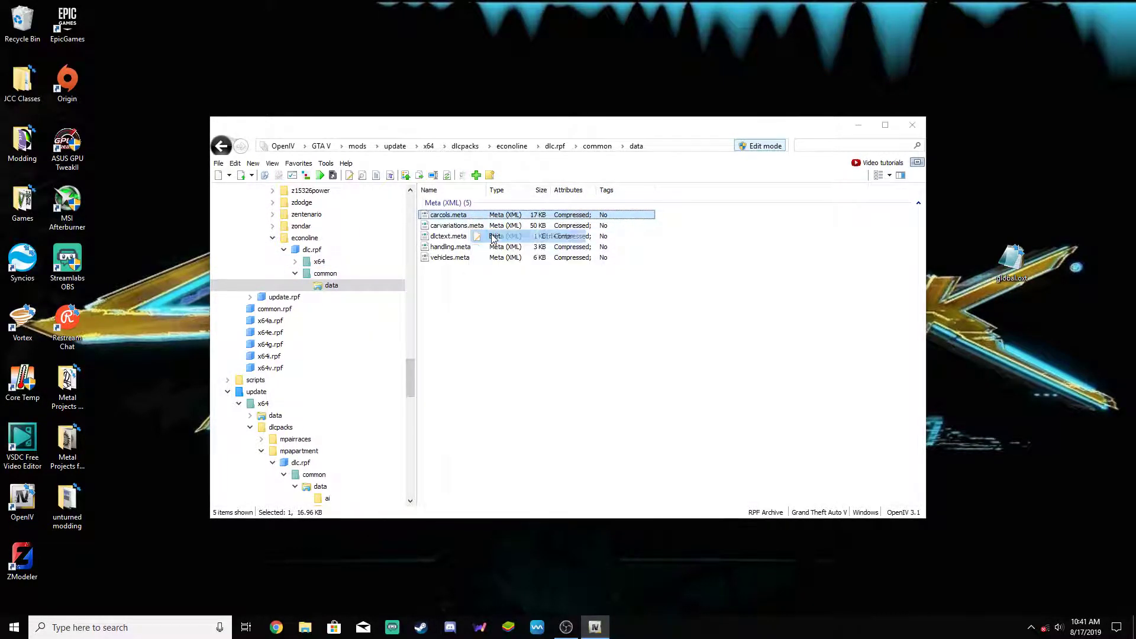
double_click(432, 293)
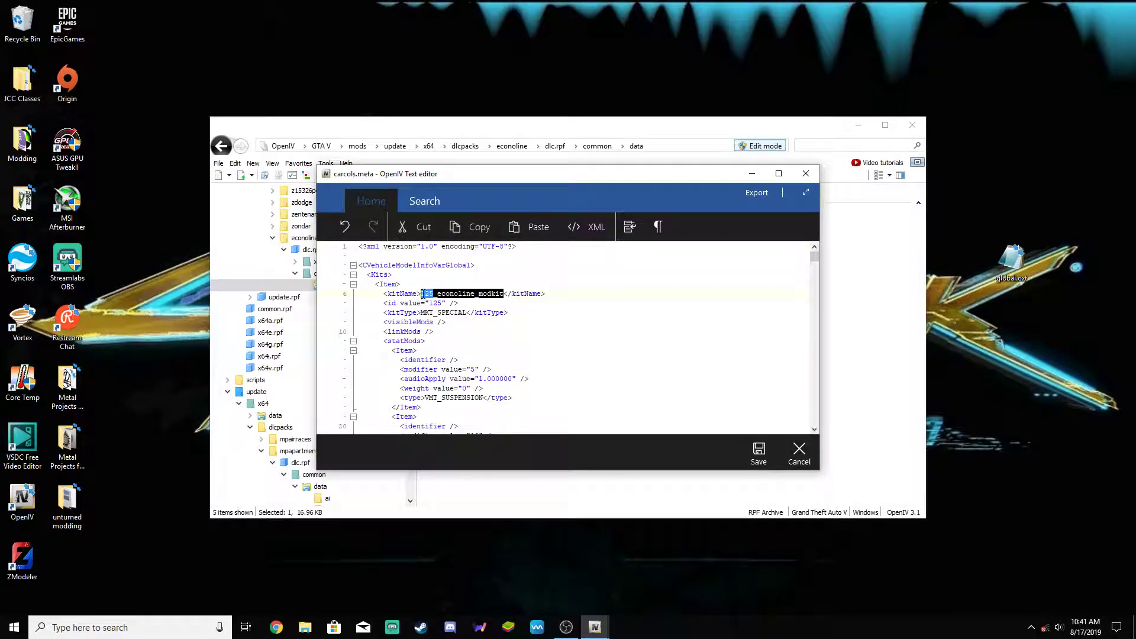
key("ctrl+v")
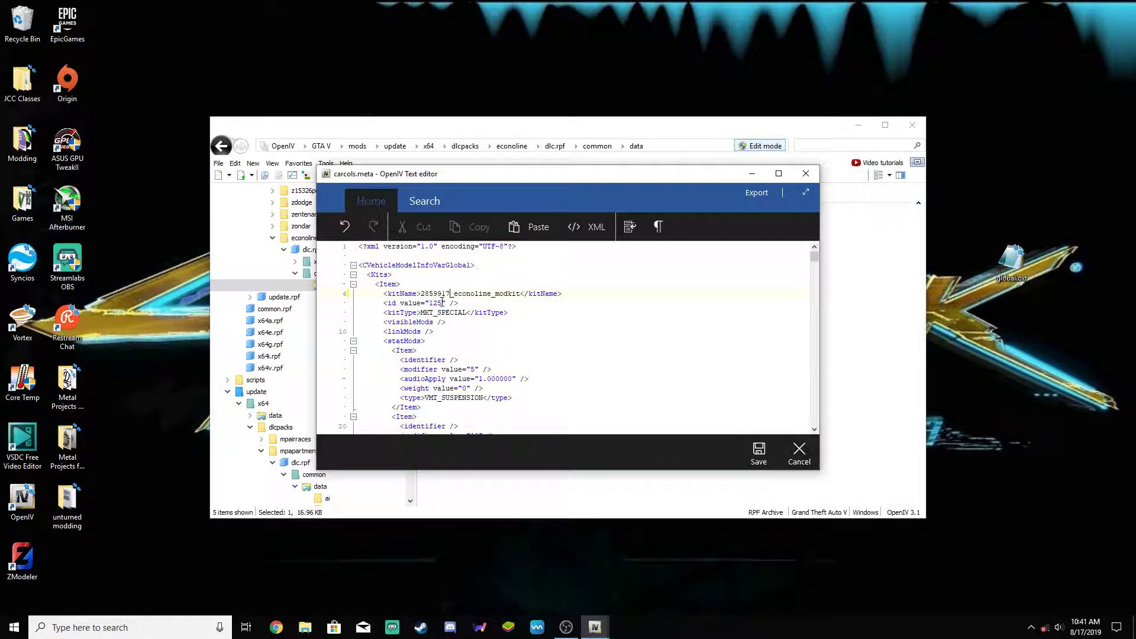
left_click_drag(442, 302, 430, 304)
type("2859917")
Save carcols.meta, then open carvariations.meta and search it for 'mamba'.
left_click(748, 451)
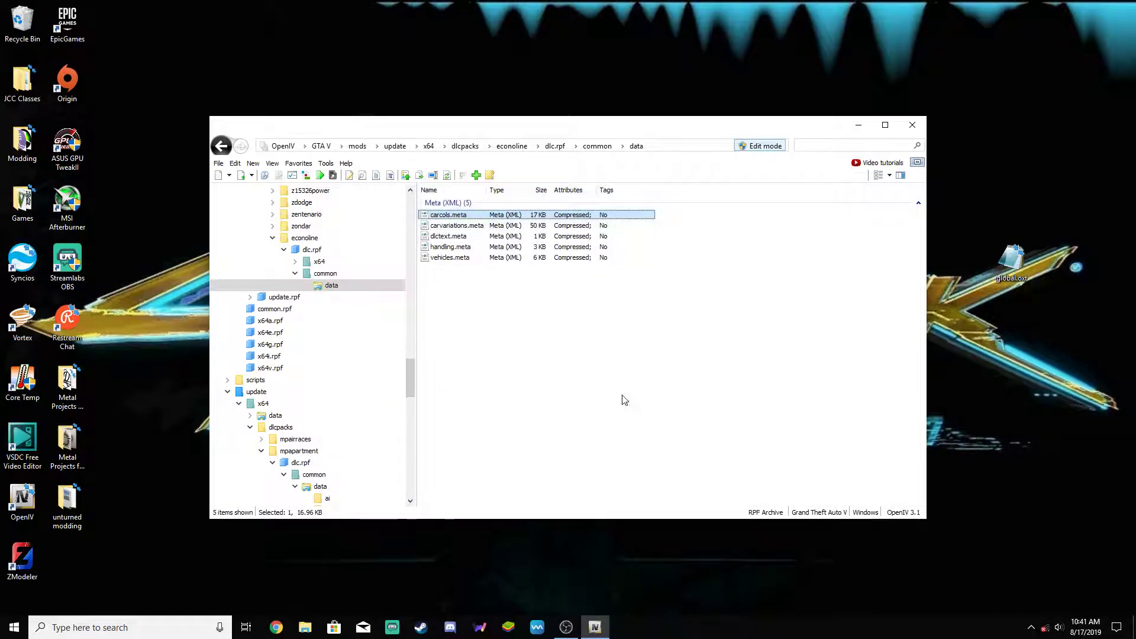
left_click(456, 225)
right_click(468, 226)
left_click(500, 251)
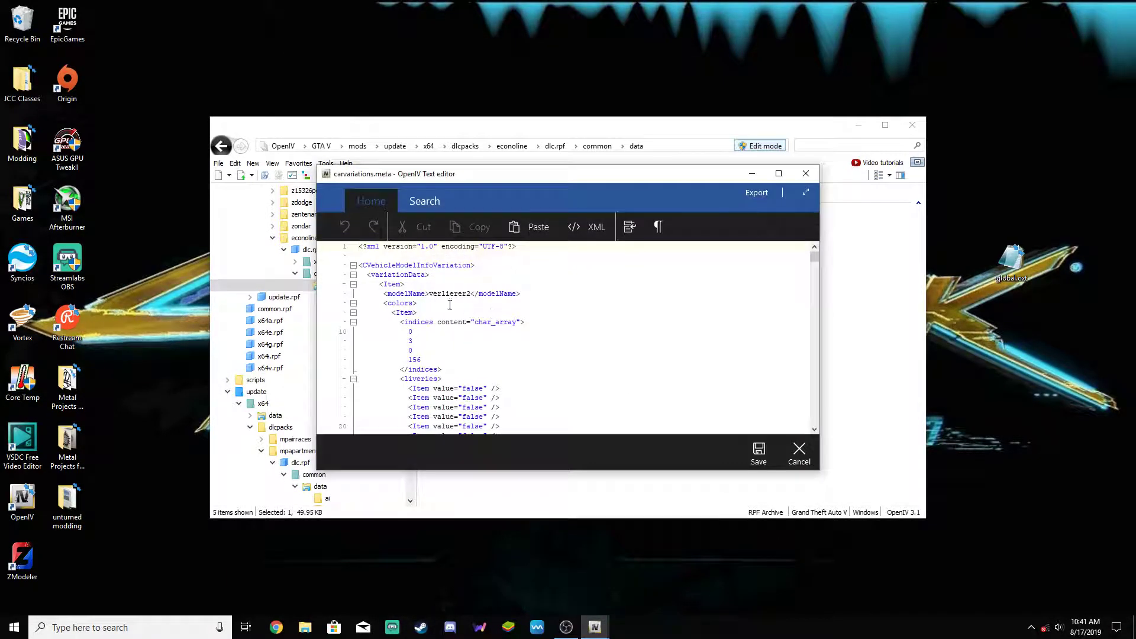
left_click(425, 204)
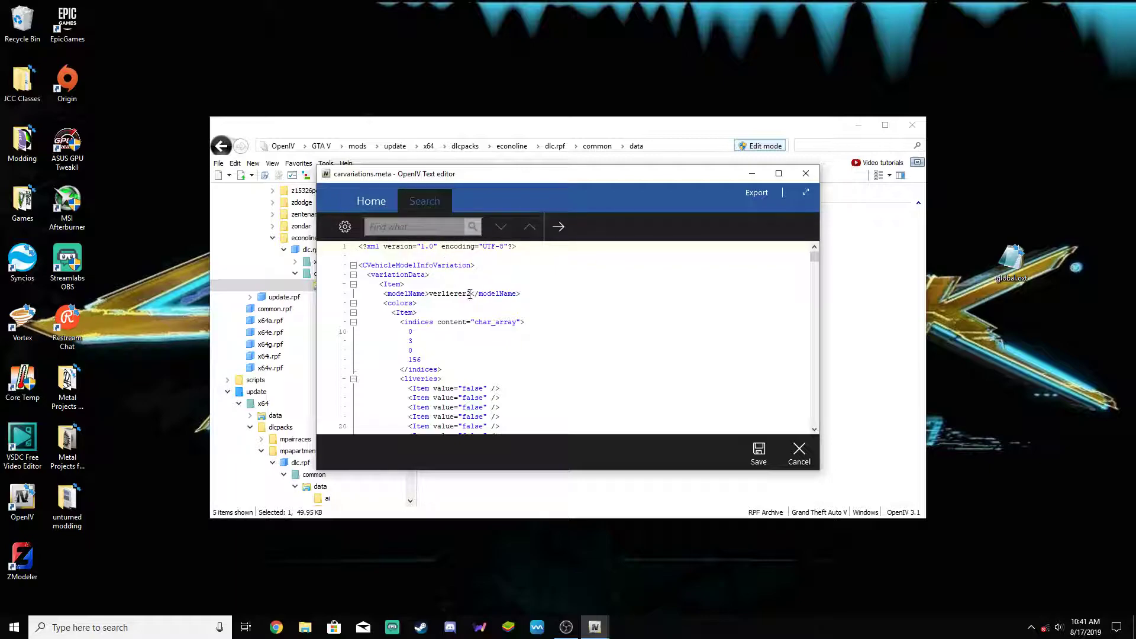
type("mamba")
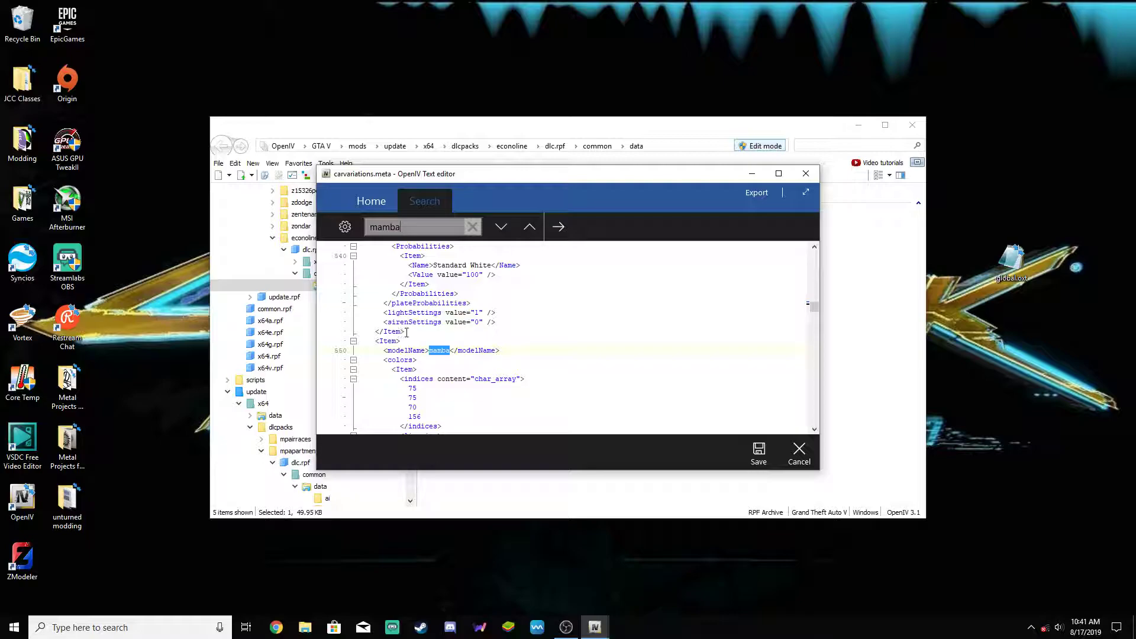
Change modelName to econoline and the kit entry to 2859917_econoline_modkit.
left_click_drag(815, 306, 814, 254)
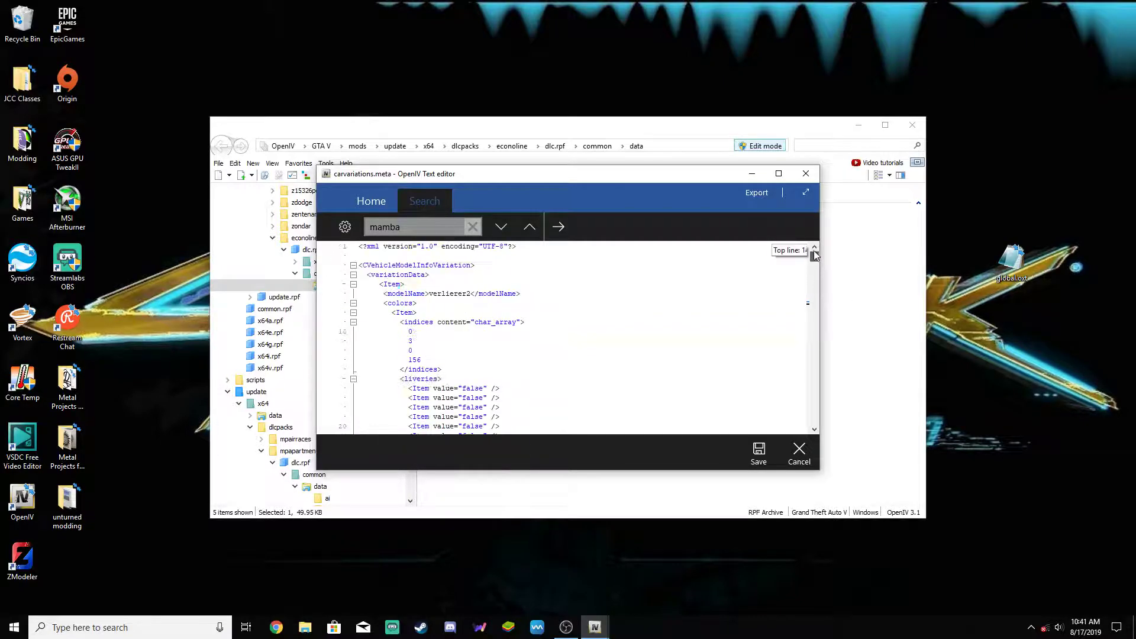
key("ctrl+z")
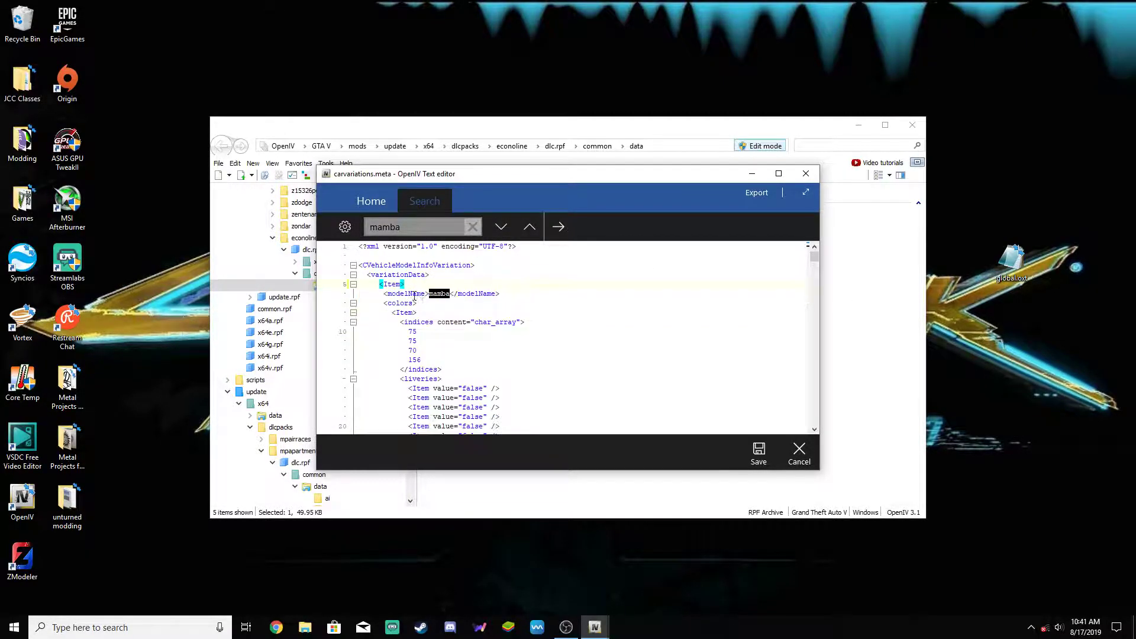
left_click_drag(450, 294, 430, 294)
type("econoline")
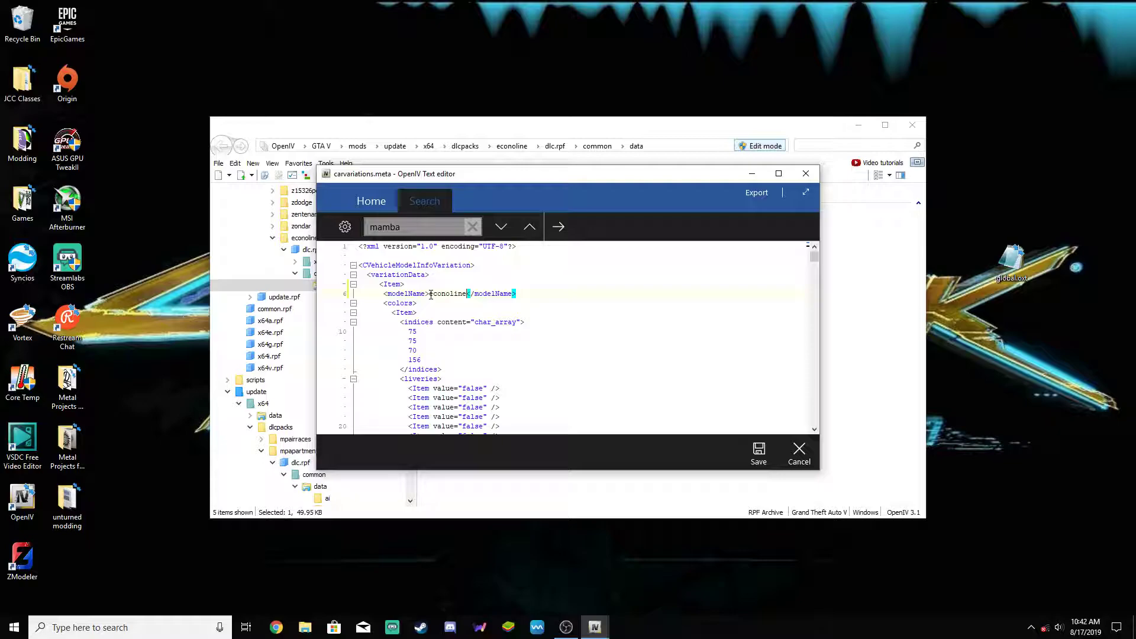
key("F3")
scroll(435, 332, "down", 3)
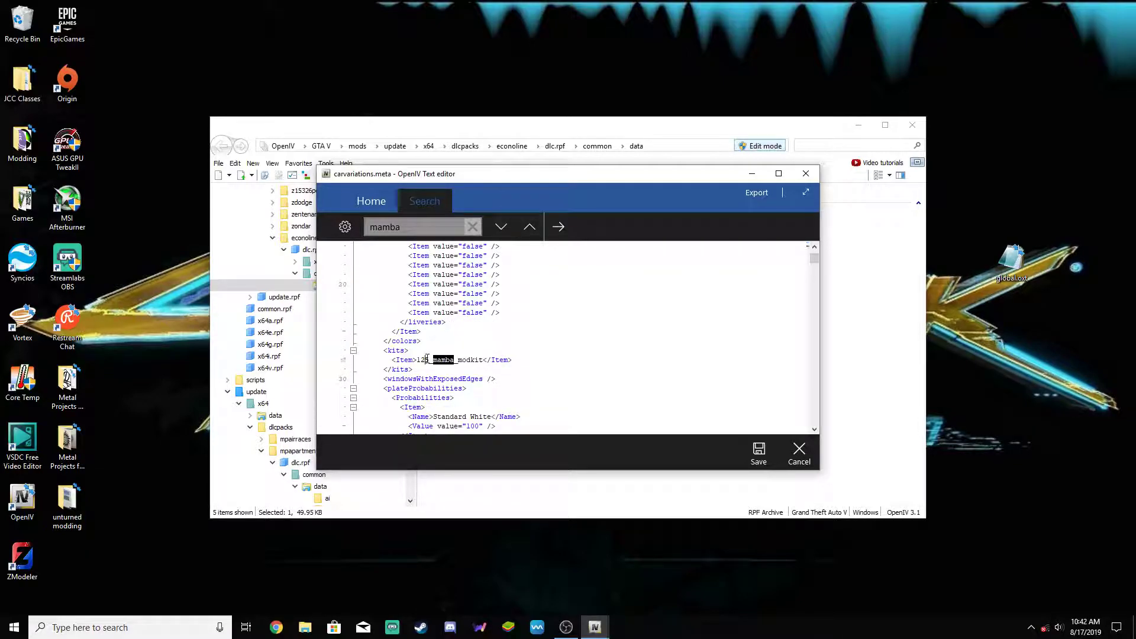
double_click(427, 359)
type("2859917")
double_click(449, 359)
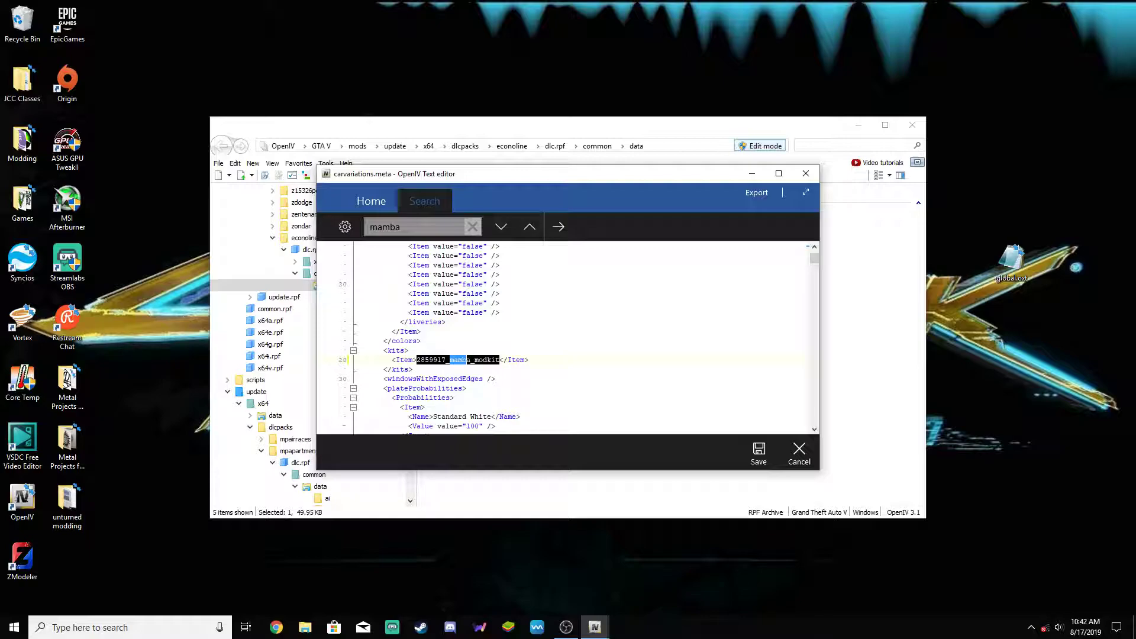
left_click(470, 359)
key("BackSpace")
key("BackSpace")
key("BackSpace")
key("BackSpace")
key("BackSpace")
type("econol")
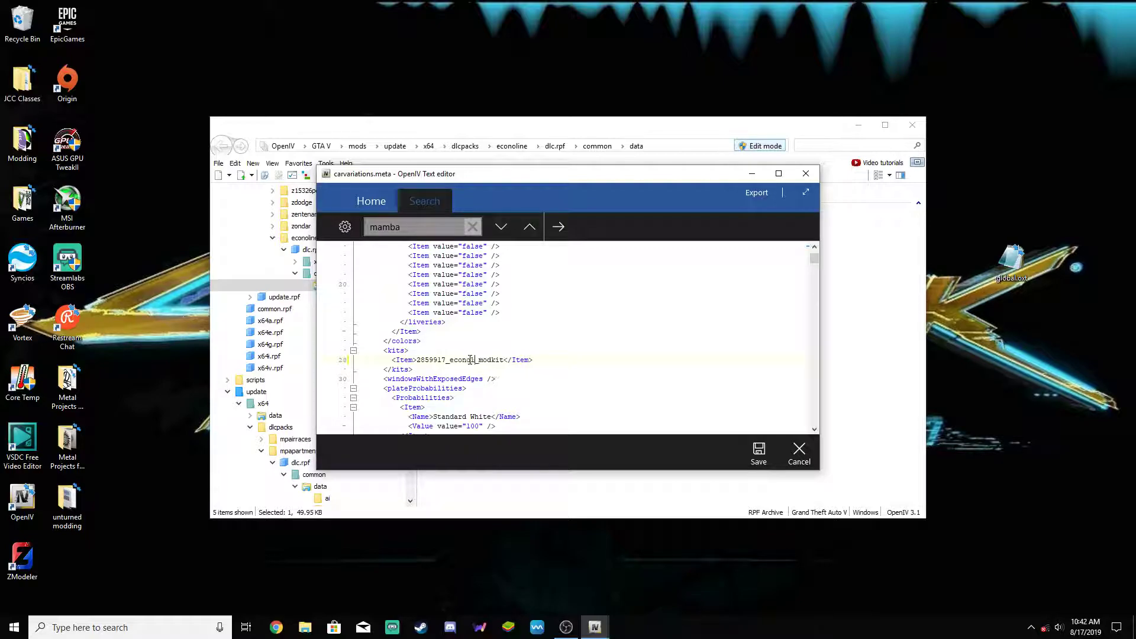
type("ine")
Paste the econoline vehicle item over the old vehicle entries.
scroll(480, 351, "down", 3)
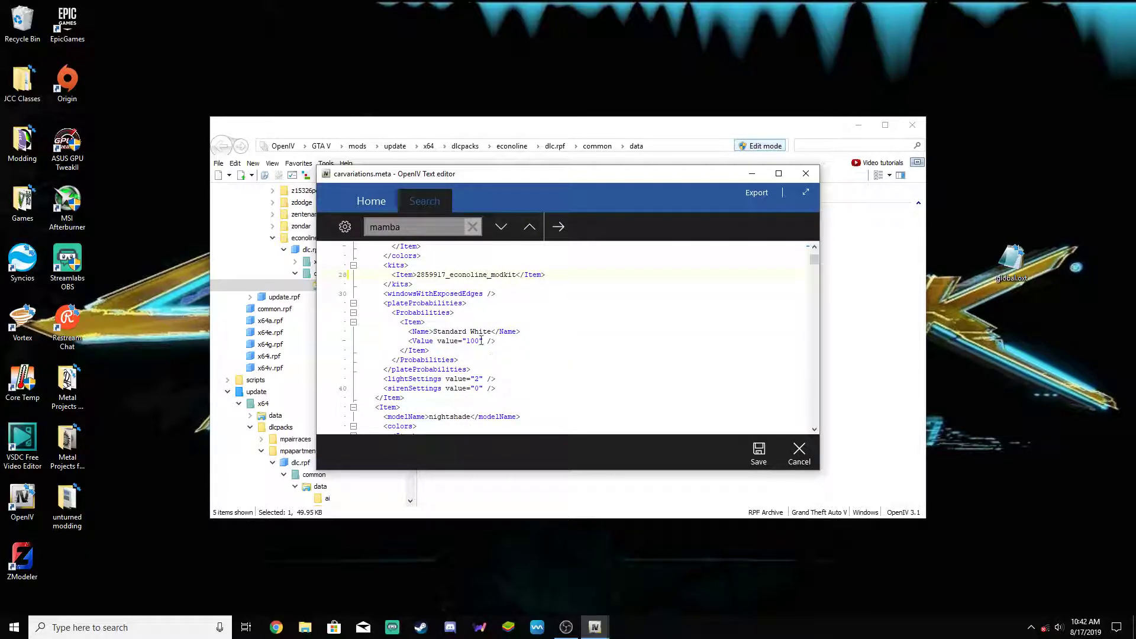
double_click(477, 341)
left_click(503, 367)
scroll(448, 332, "down", 2)
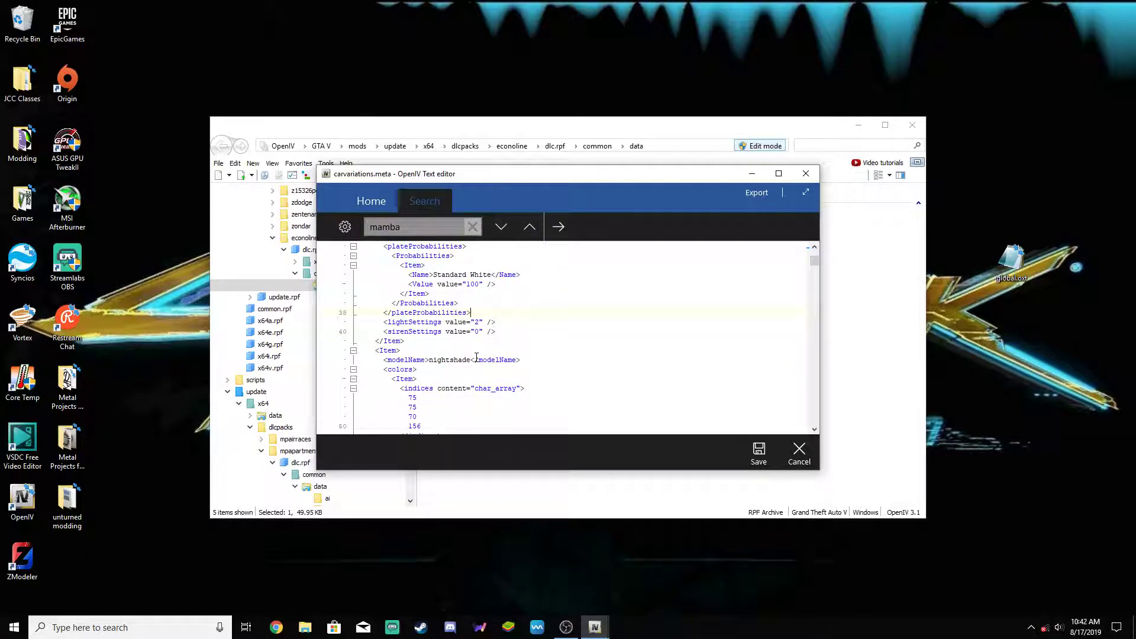
left_click(478, 322)
scroll(450, 374, "up", 5)
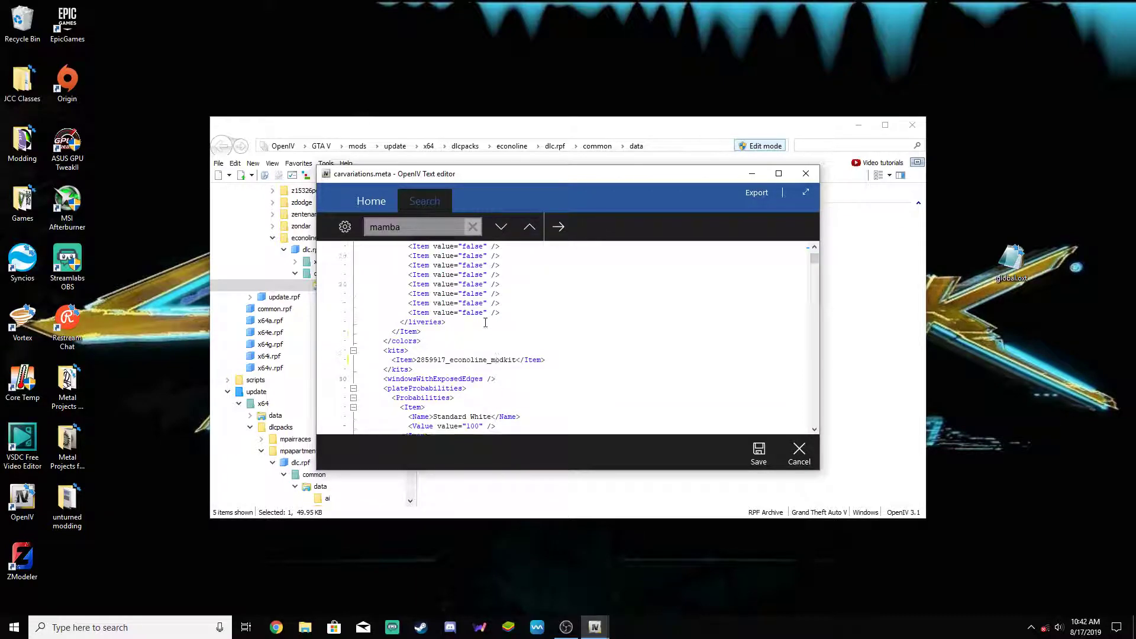
scroll(423, 357, "down", 4)
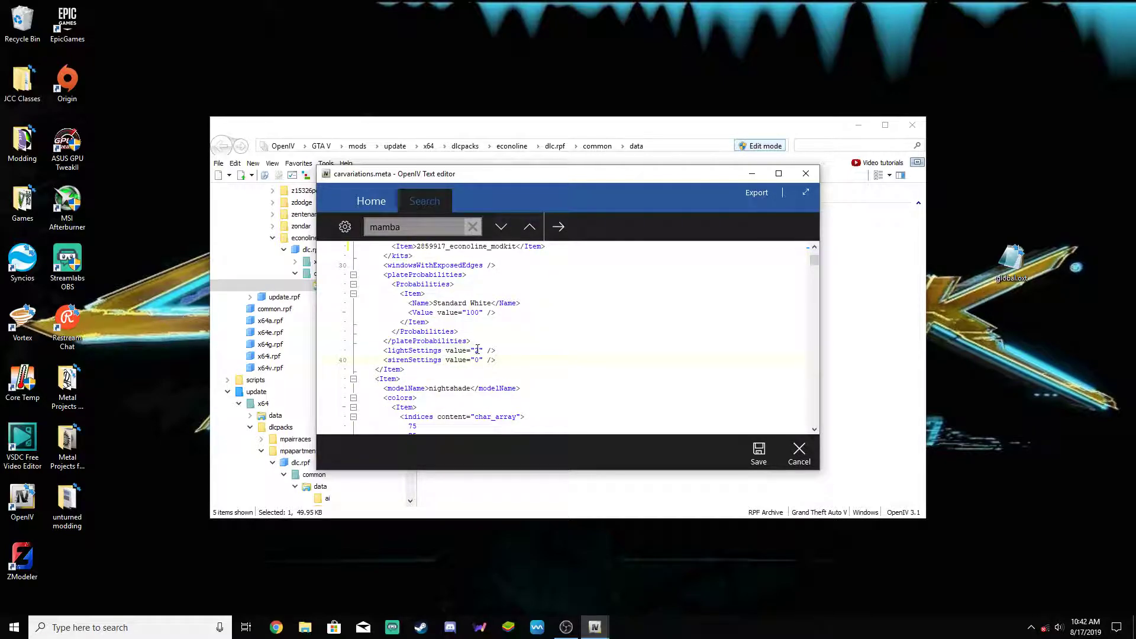
scroll(450, 340, "down", 2)
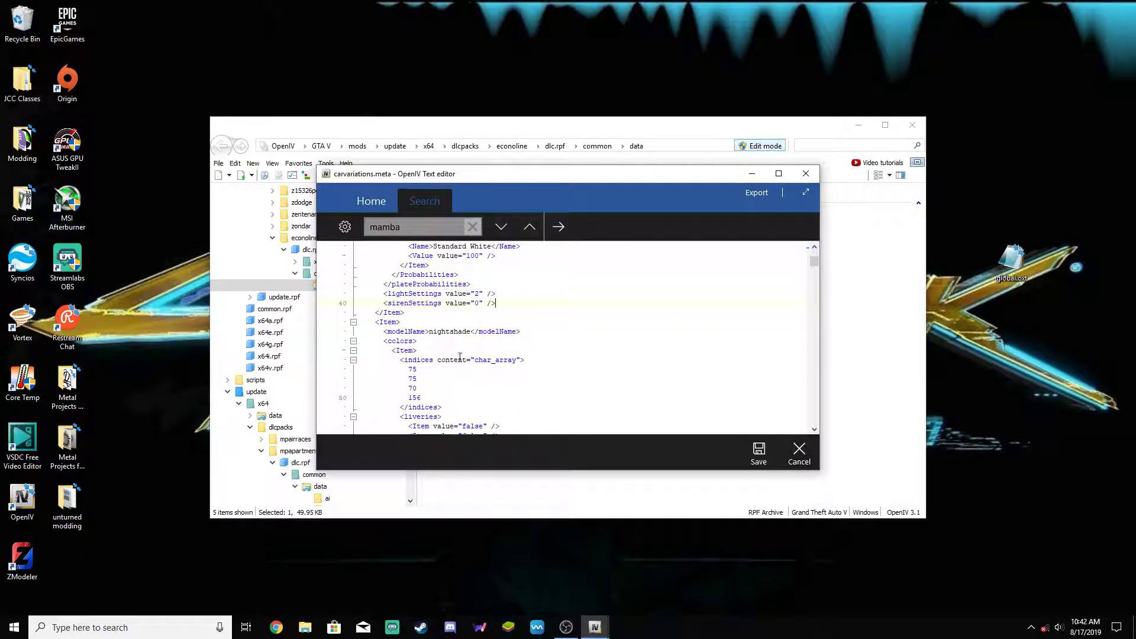
scroll(533, 327, "down", 15)
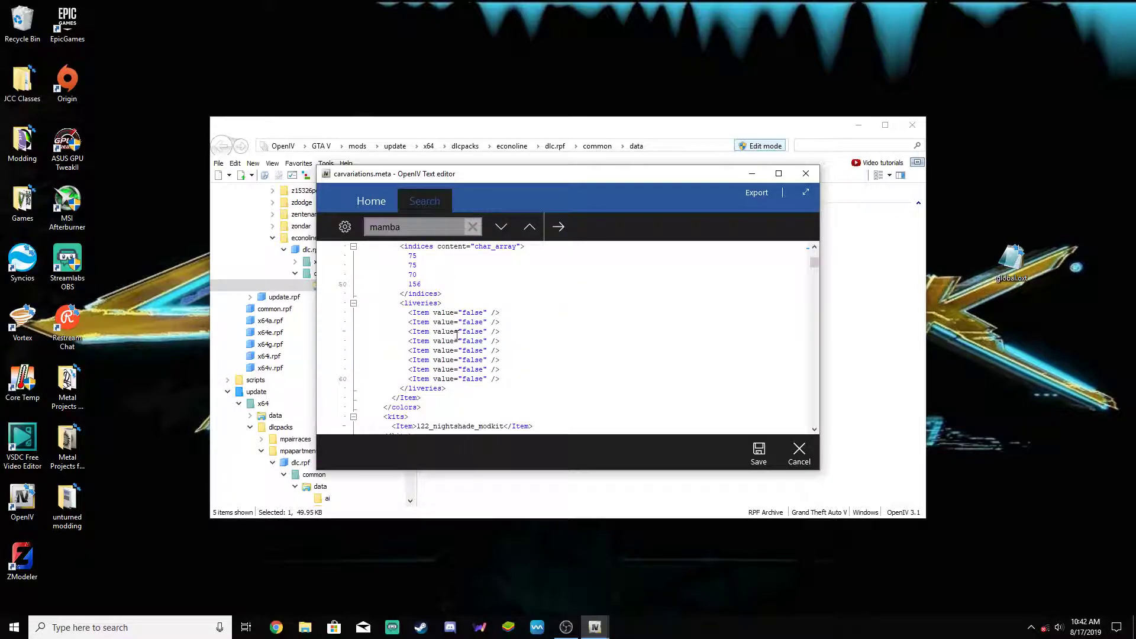
scroll(533, 327, "down", 2)
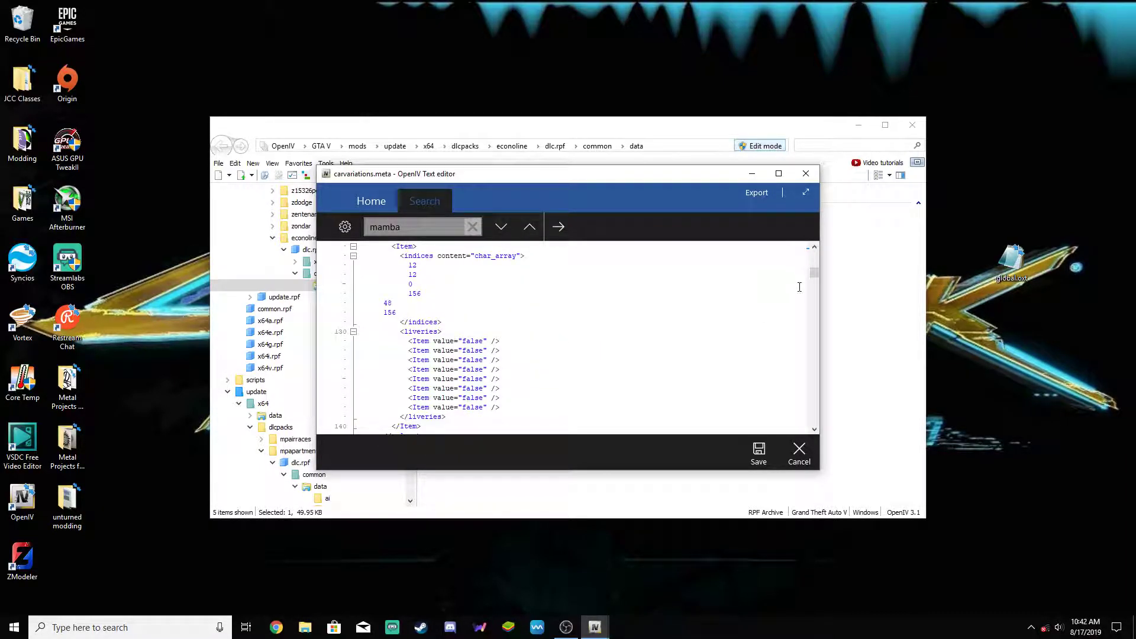
left_click_drag(815, 279, 815, 422)
scroll(632, 340, "down", 18)
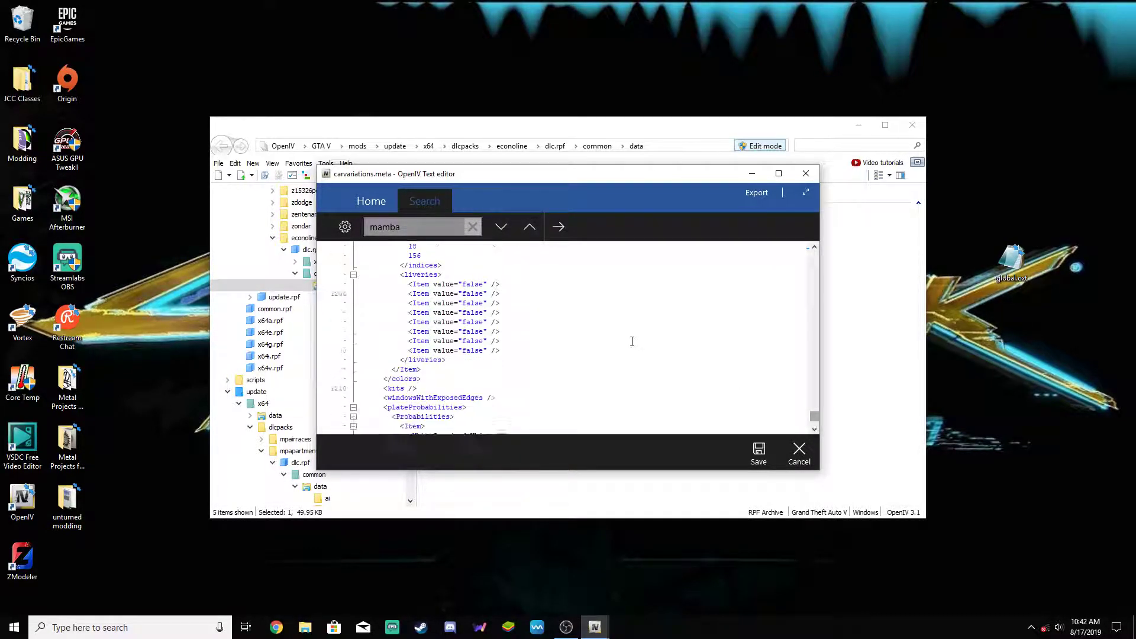
left_click(417, 408, "shift")
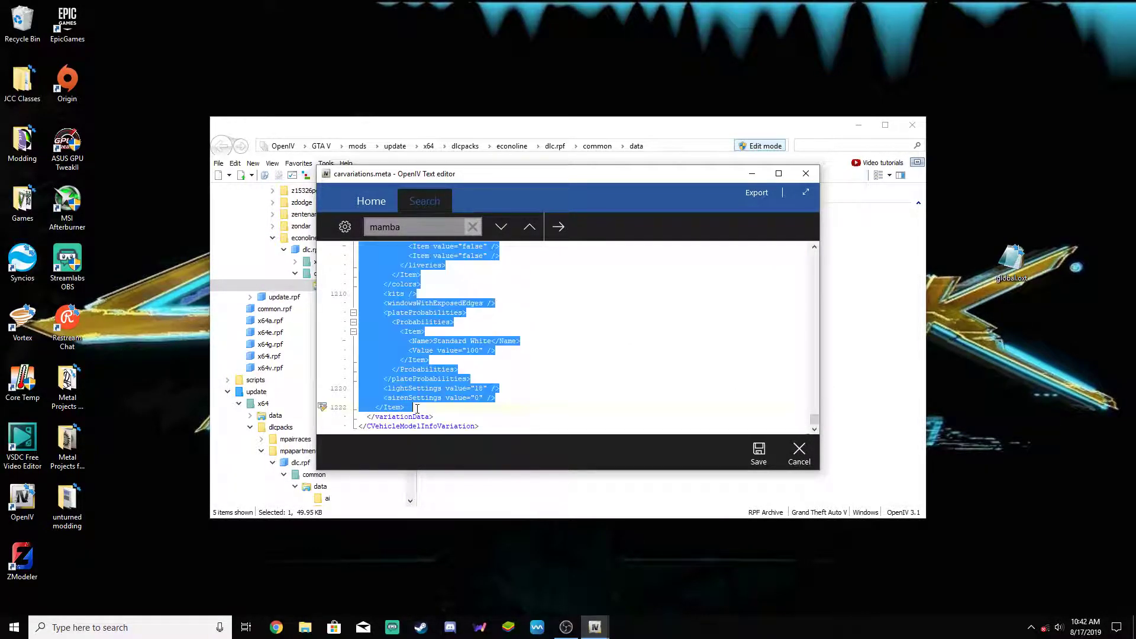
key("ctrl+v")
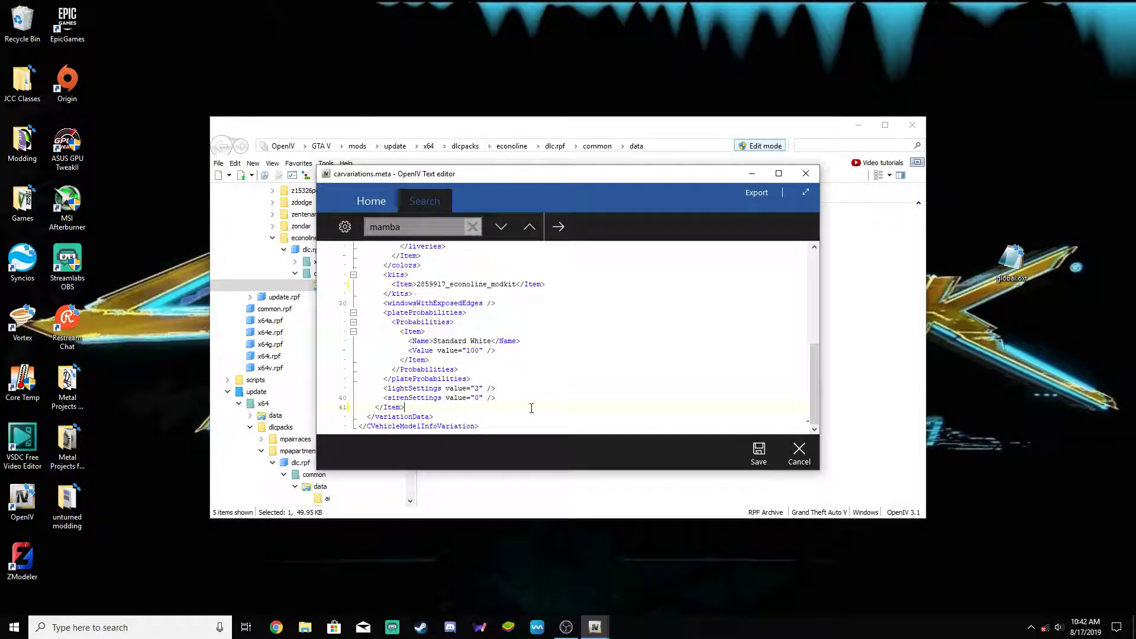
Tidy the colour indices to 75, 75, 70, 156 and save carvariations.meta.
scroll(532, 408, "up", 7)
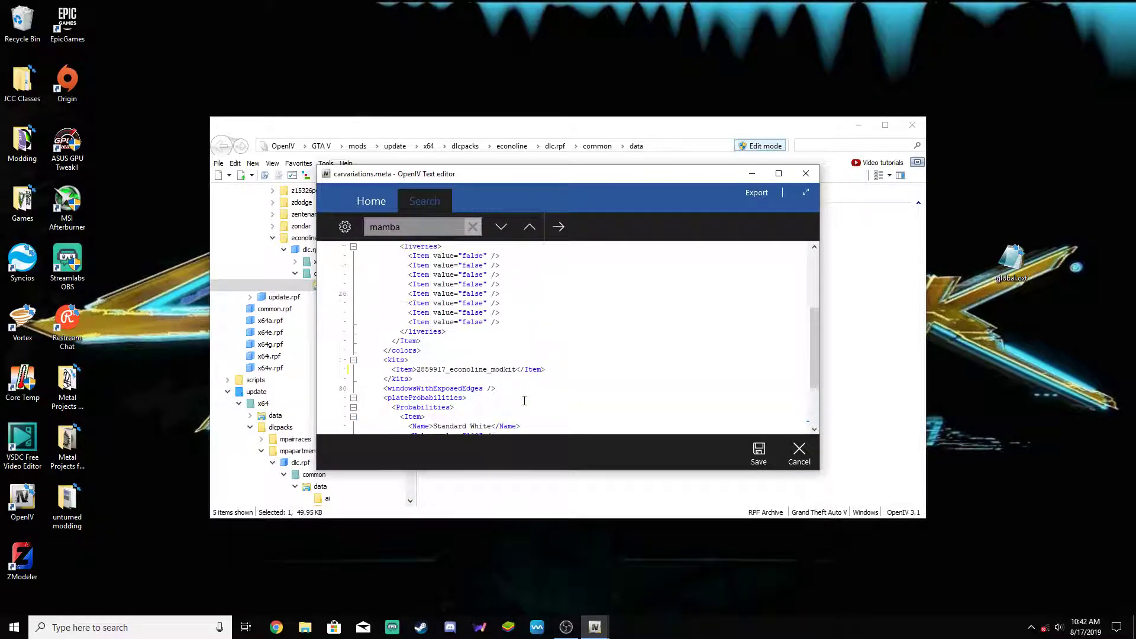
scroll(482, 385, "up", 1)
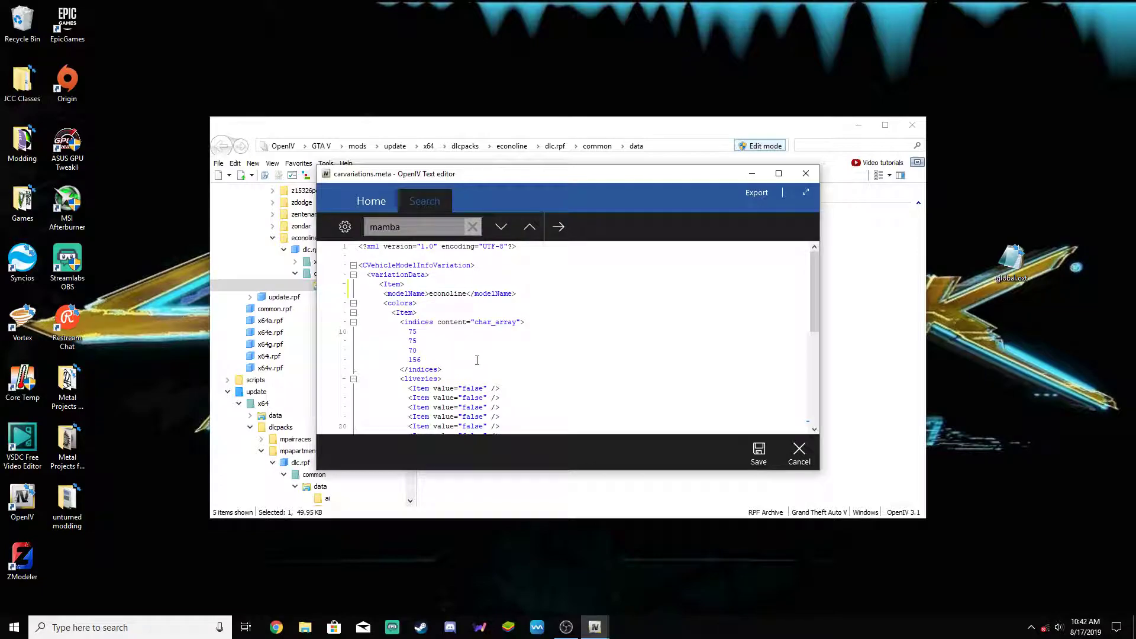
left_click_drag(408, 332, 431, 341)
double_click(420, 360)
left_click(431, 341)
double_click(415, 305)
triple_click(438, 360)
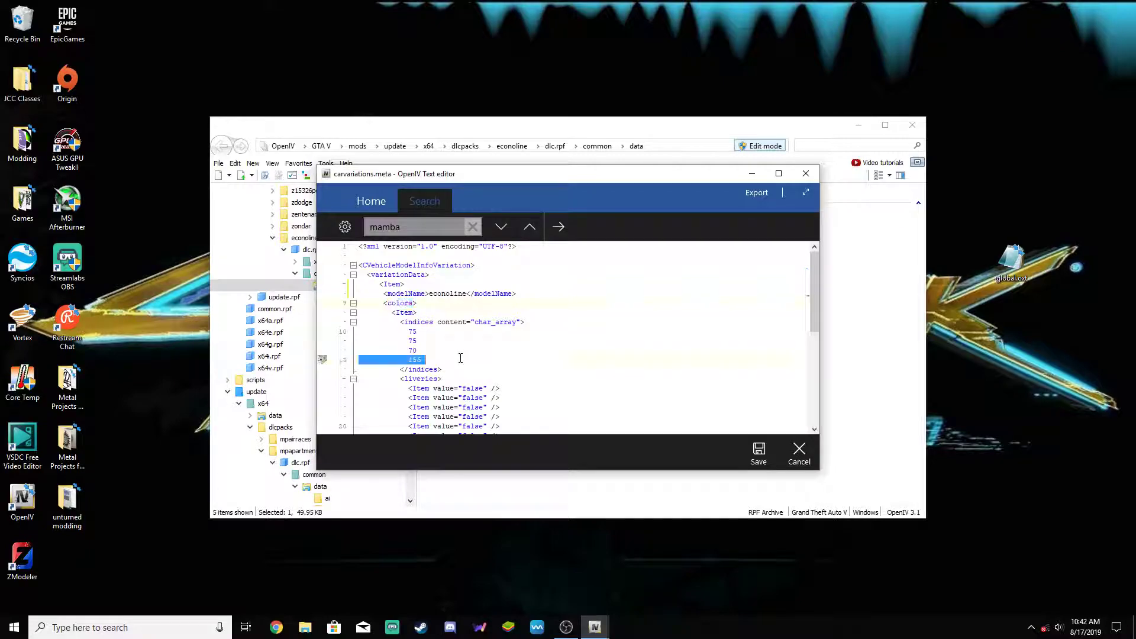
left_click(438, 360)
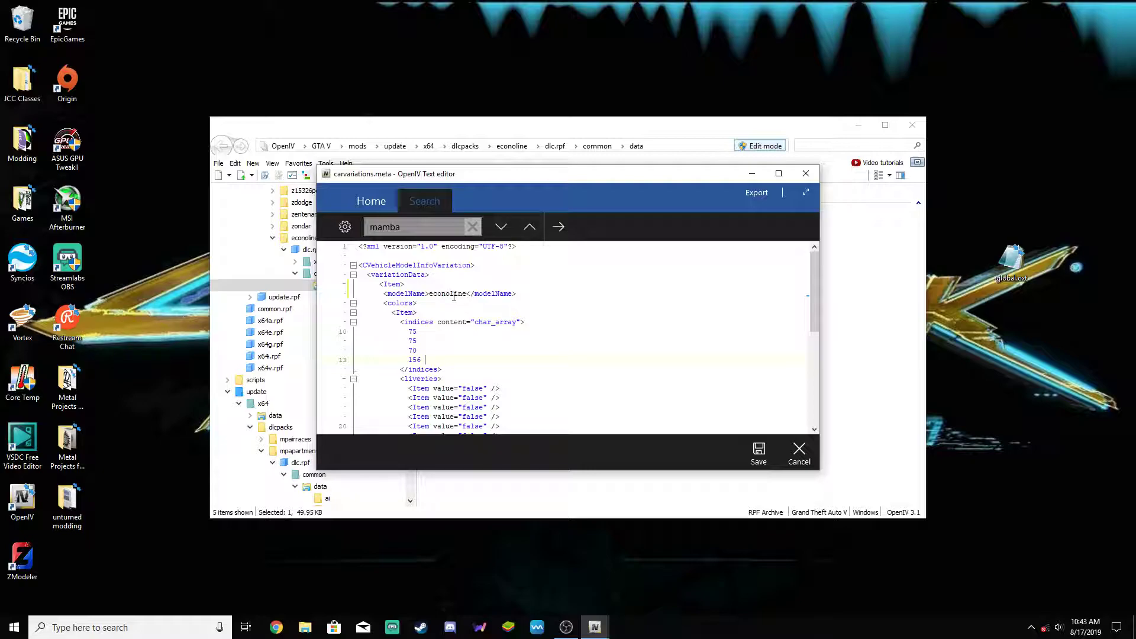
left_click(759, 453)
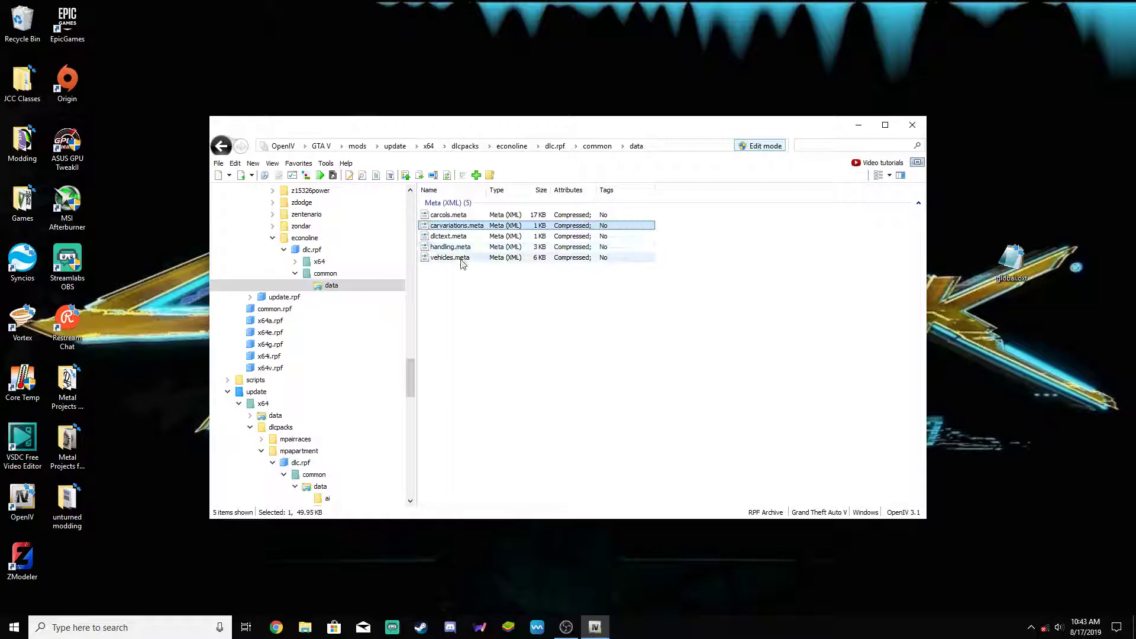
Drag content.xml and setup2.xml from quadra's dlc.rpf onto the desktop, then return to econoline's dlc.rpf.
left_click(311, 249)
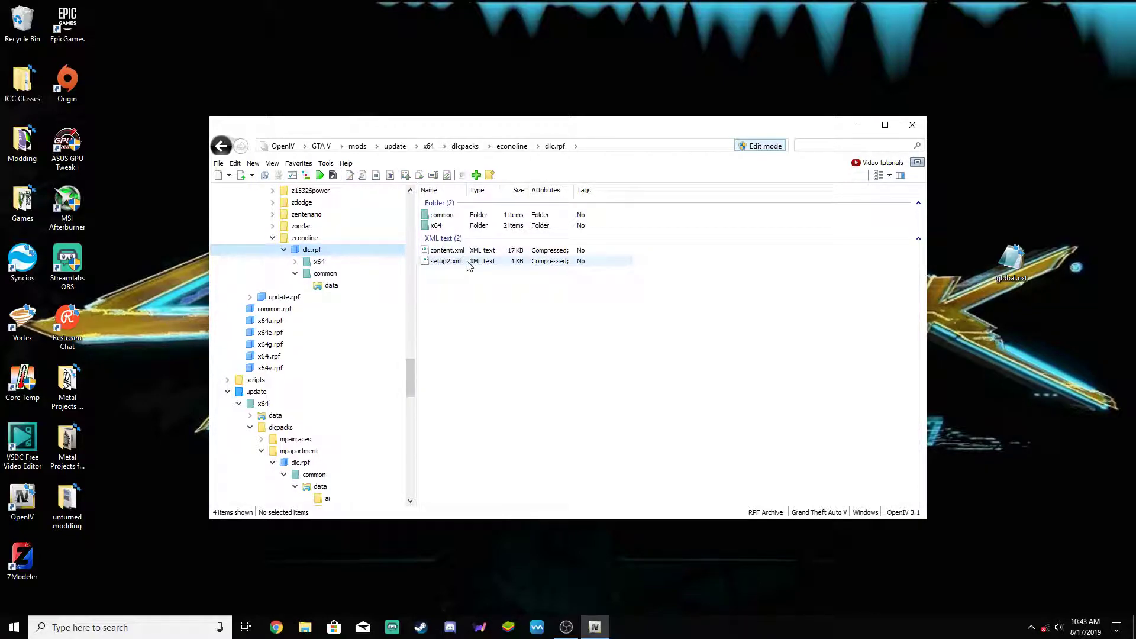
scroll(323, 260, "up", 15)
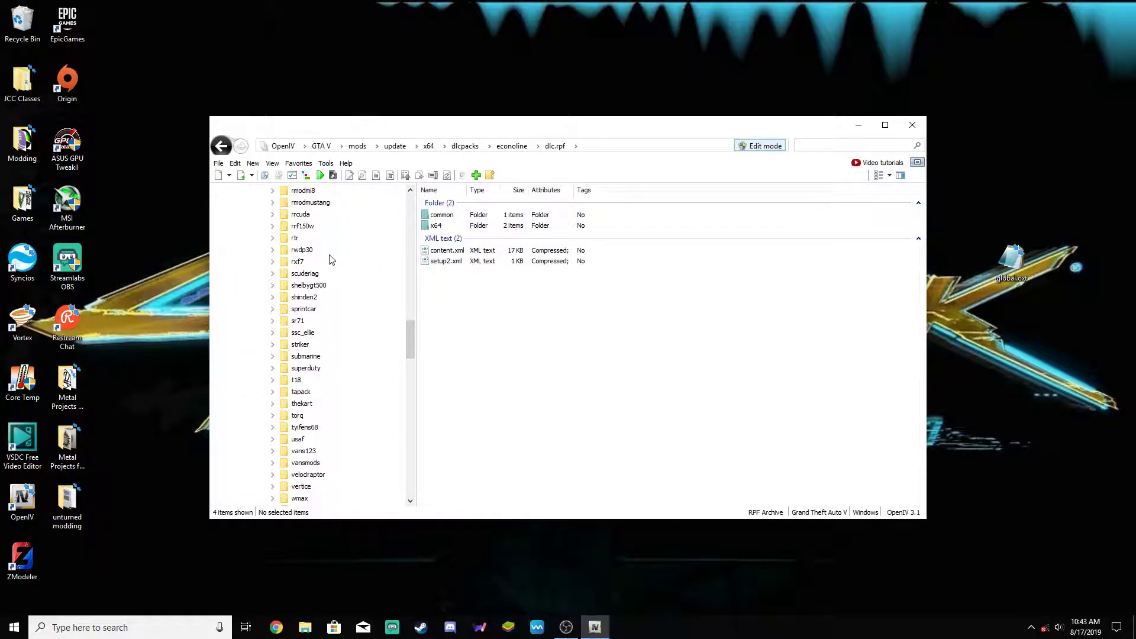
scroll(331, 259, "up", 1)
left_click(310, 263)
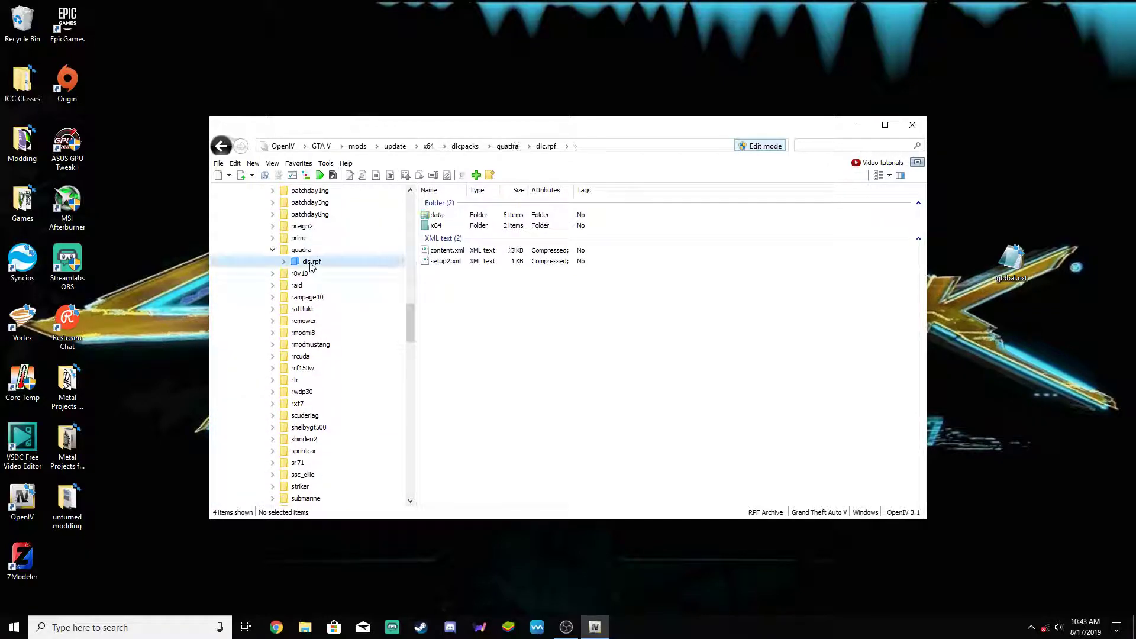
left_click_drag(557, 290, 1000, 352)
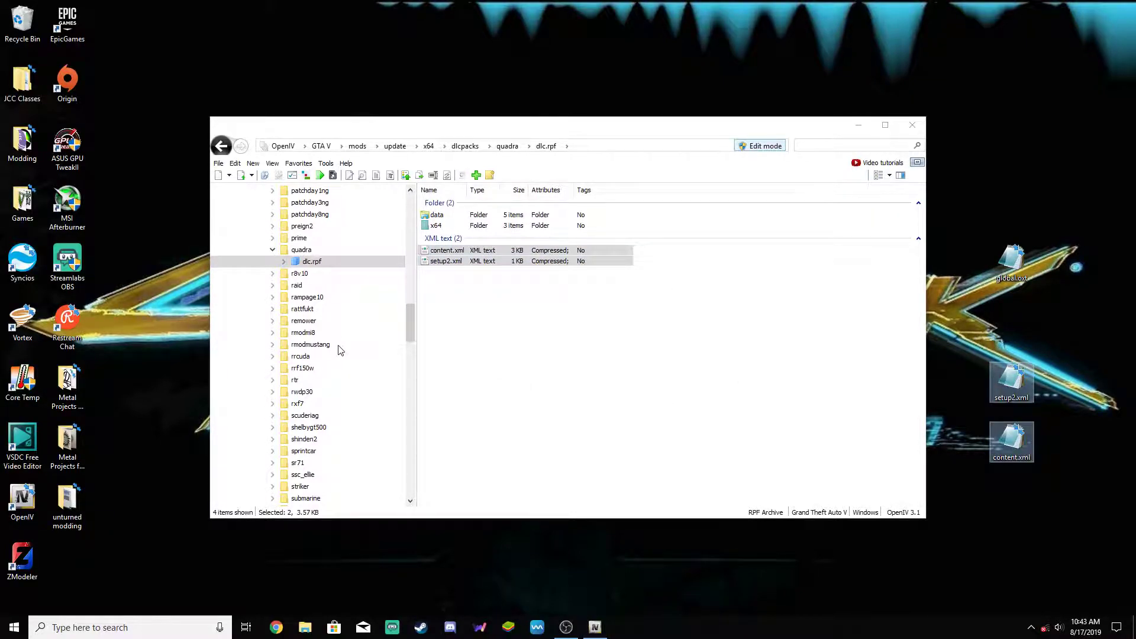
scroll(338, 349, "down", 12)
left_click(354, 354)
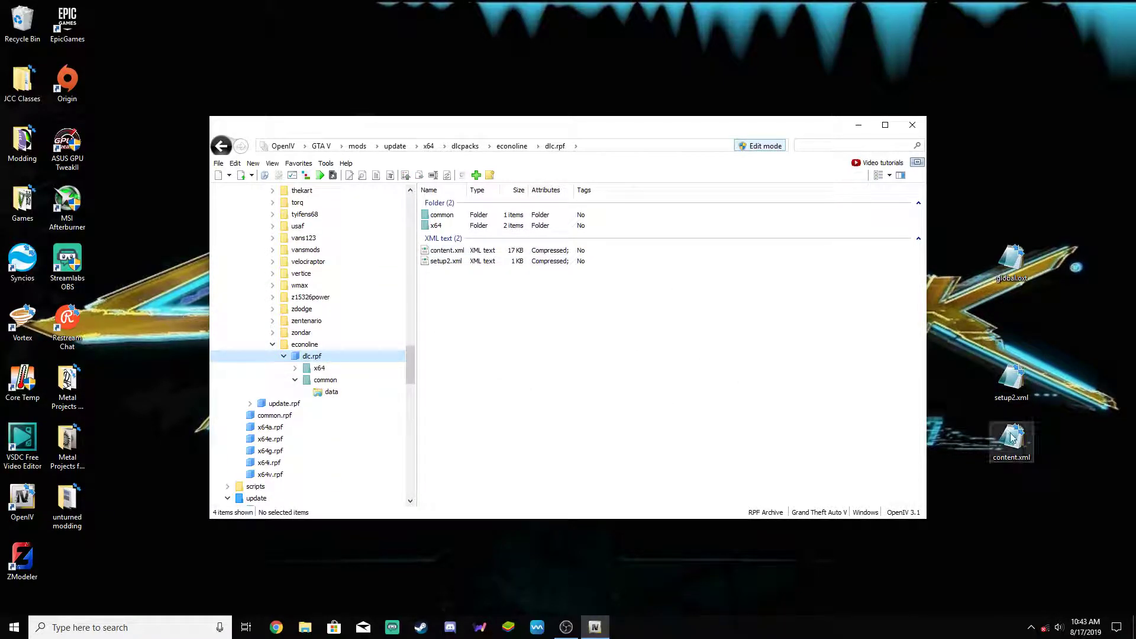
Preview econoline's existing content.xml in the editor and close it unchanged.
right_click(515, 249)
left_click(541, 272)
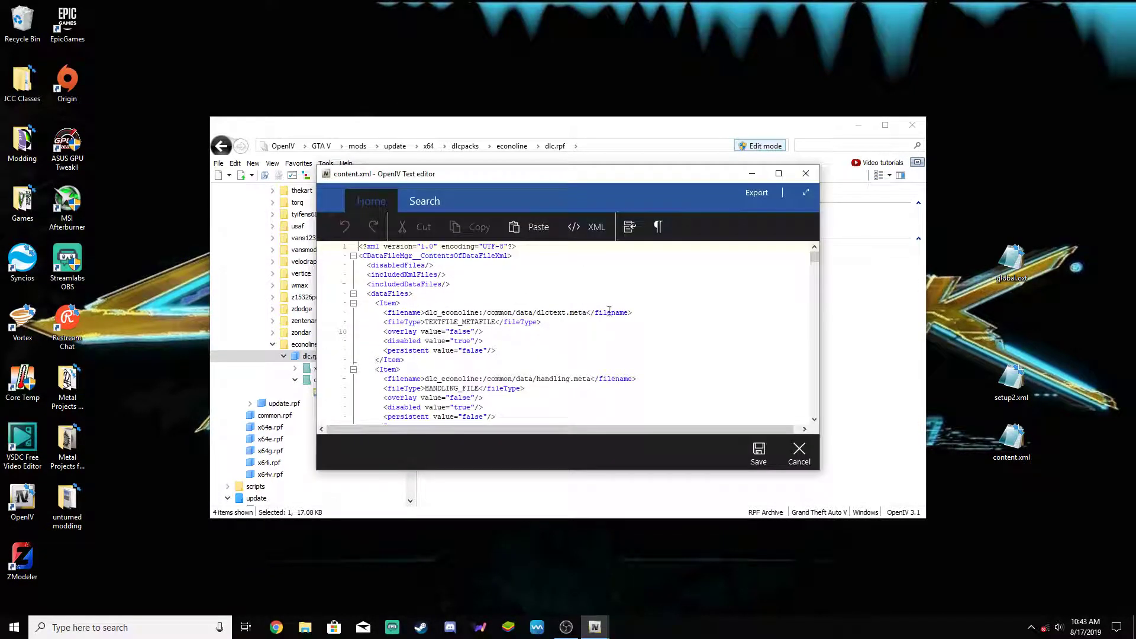
scroll(710, 313, "down", 20)
scroll(606, 299, "down", 20)
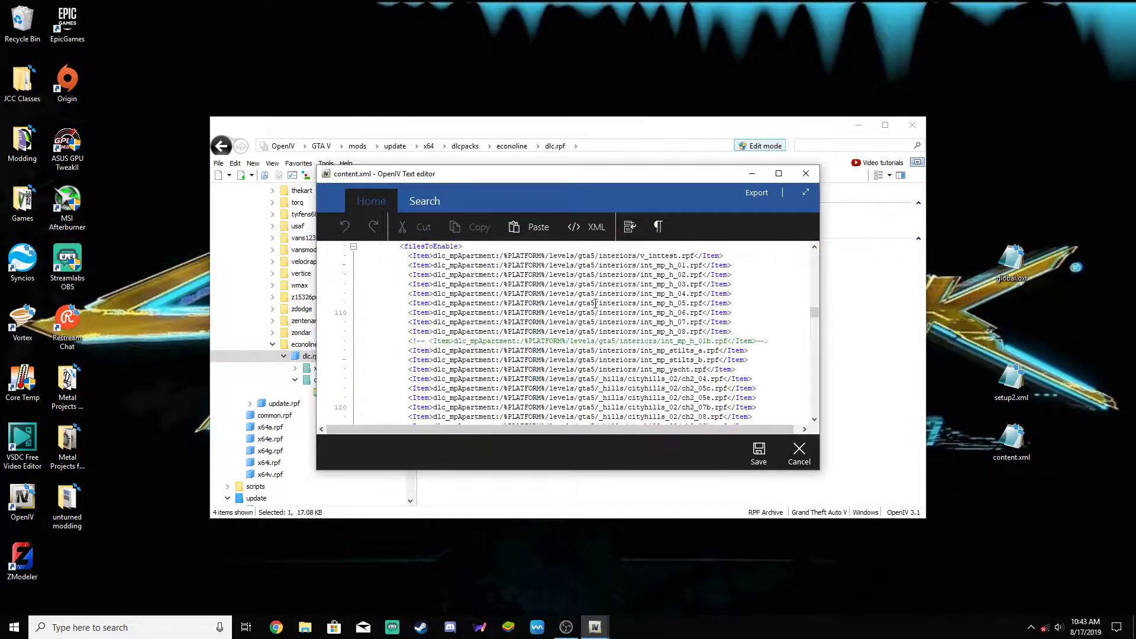
scroll(597, 303, "down", 20)
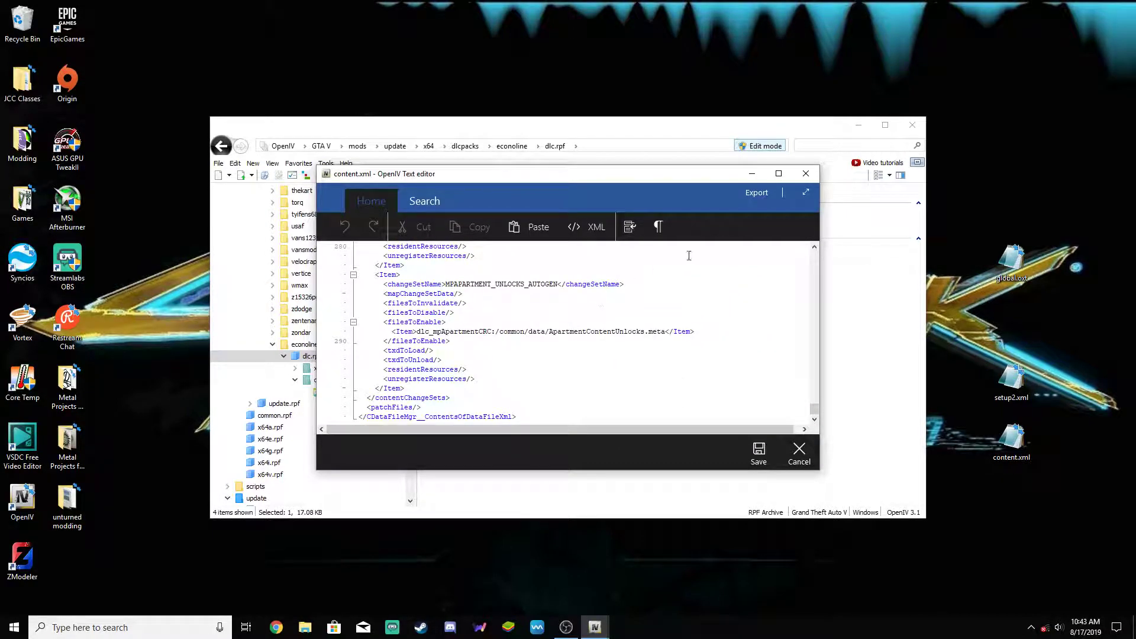
left_click(806, 173)
Preview setup2.xml, then import the desktop content.xml and setup2.xml into econoline's dlc.rpf.
left_click(588, 264)
right_click(588, 264)
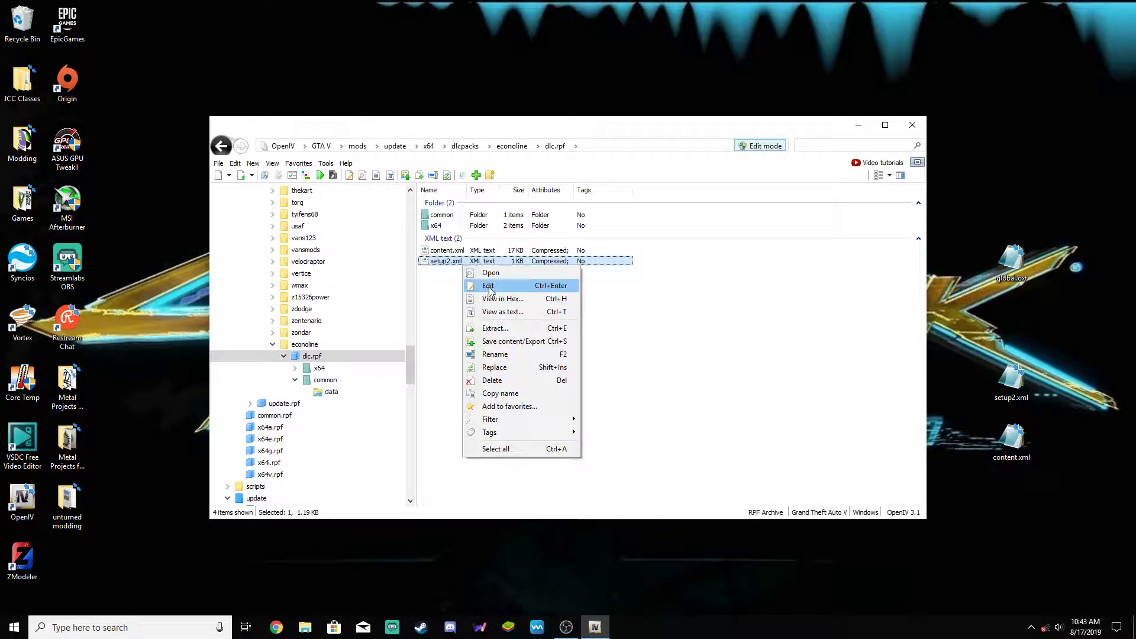
left_click(609, 294)
scroll(533, 302, "down", 8)
scroll(629, 288, "up", 8)
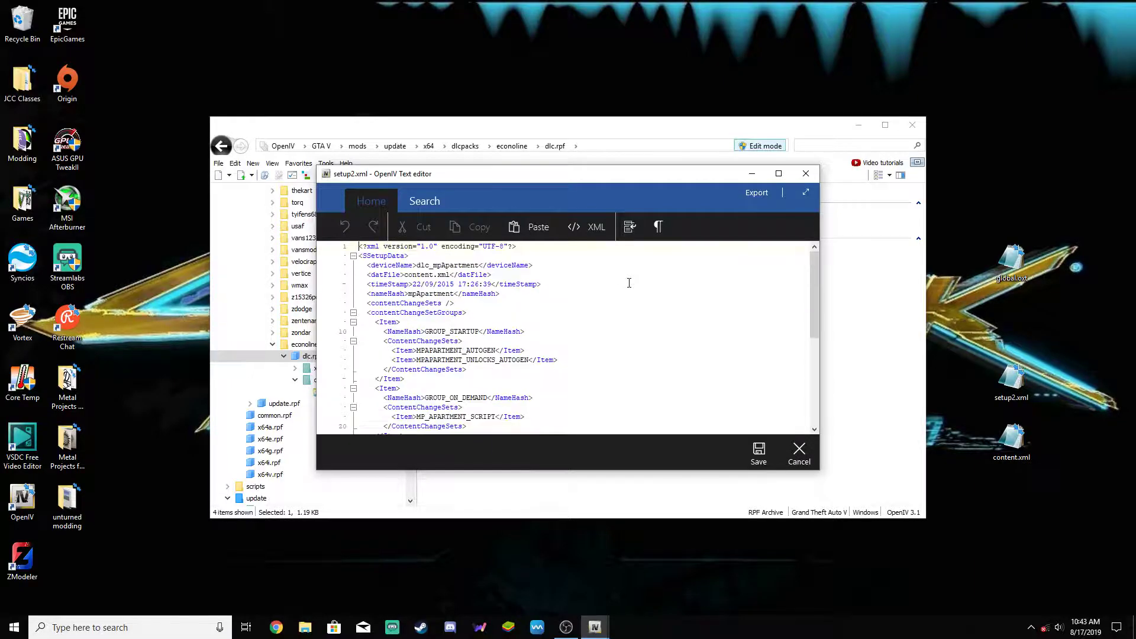
left_click(806, 174)
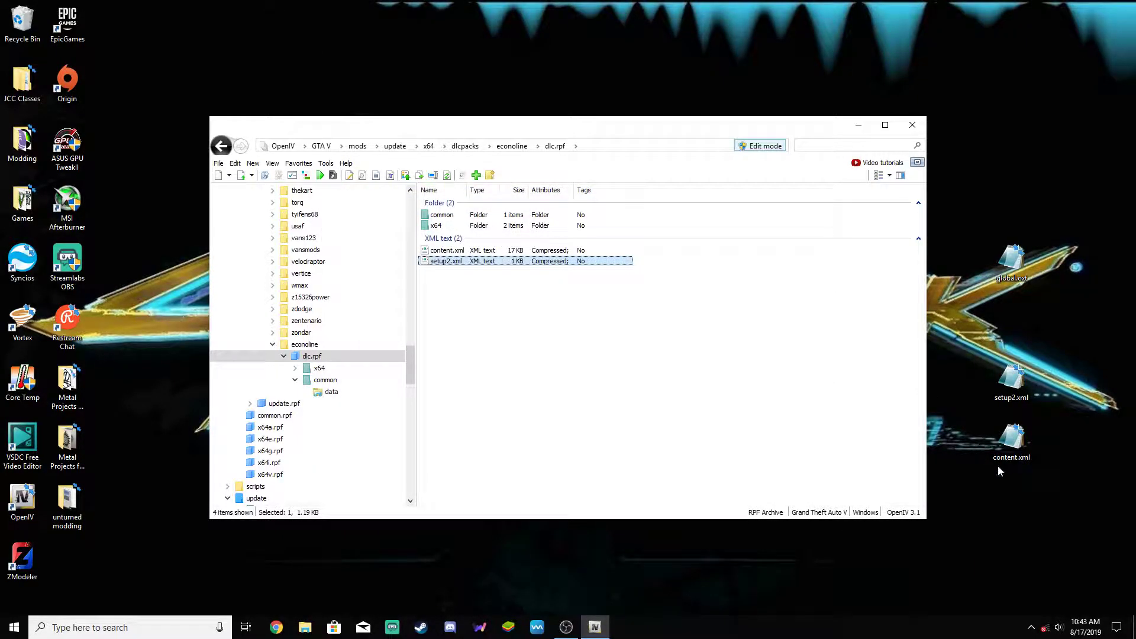
left_click_drag(998, 466, 694, 323)
left_click(491, 251)
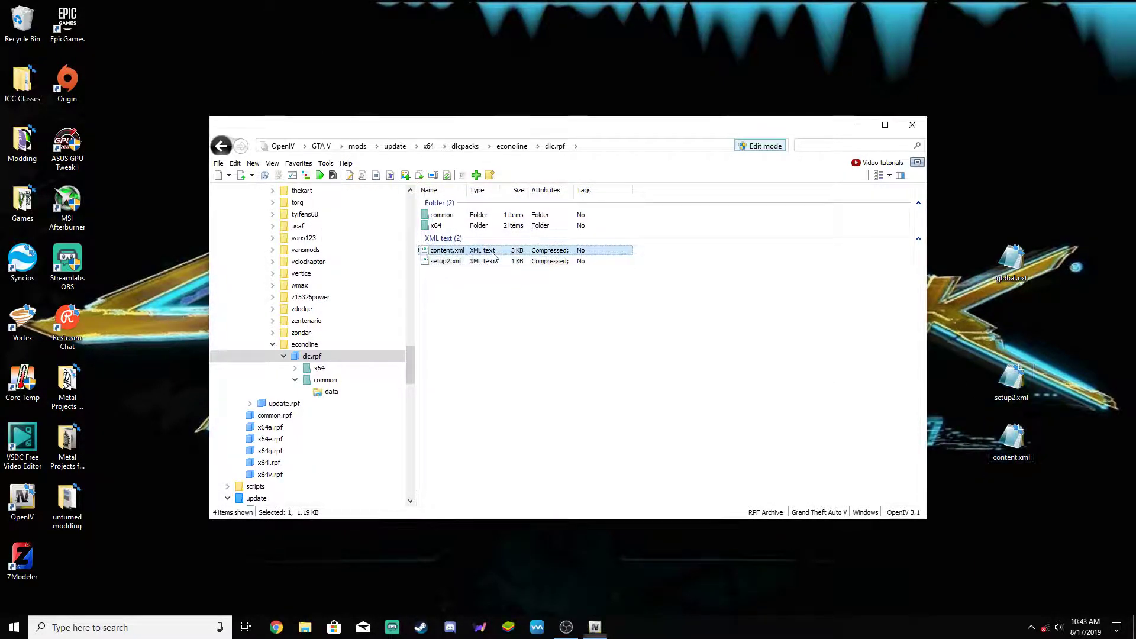
In the new content.xml, delete the three audio entries from filesToEnable.
right_click(491, 251)
left_click(537, 275)
scroll(539, 287, "down", 20)
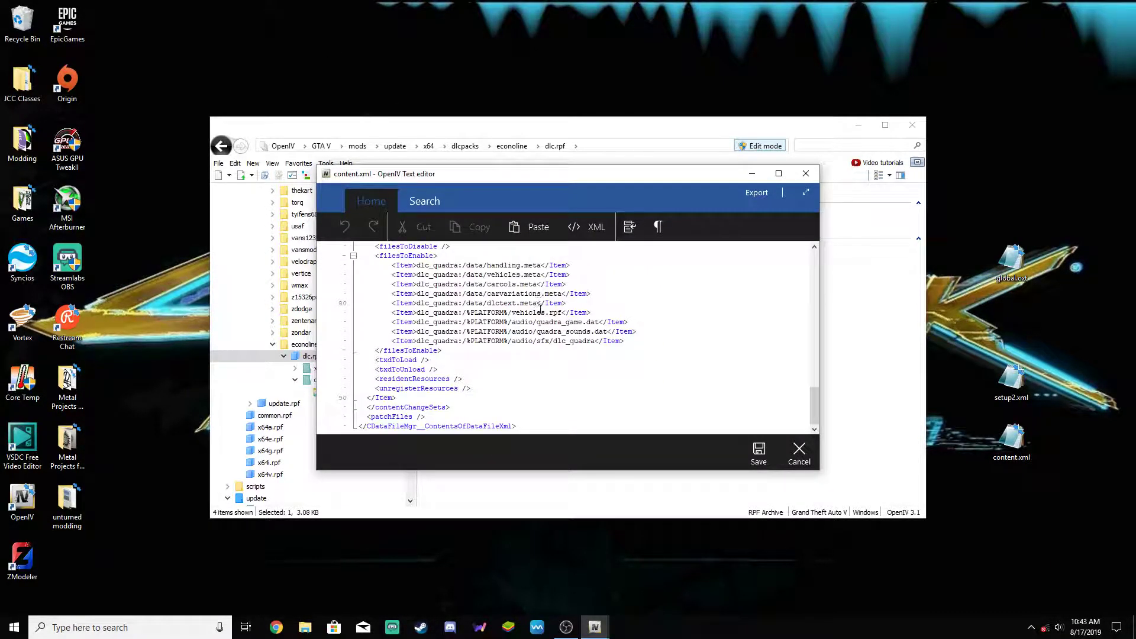
left_click_drag(632, 342, 607, 318)
key("BackSpace")
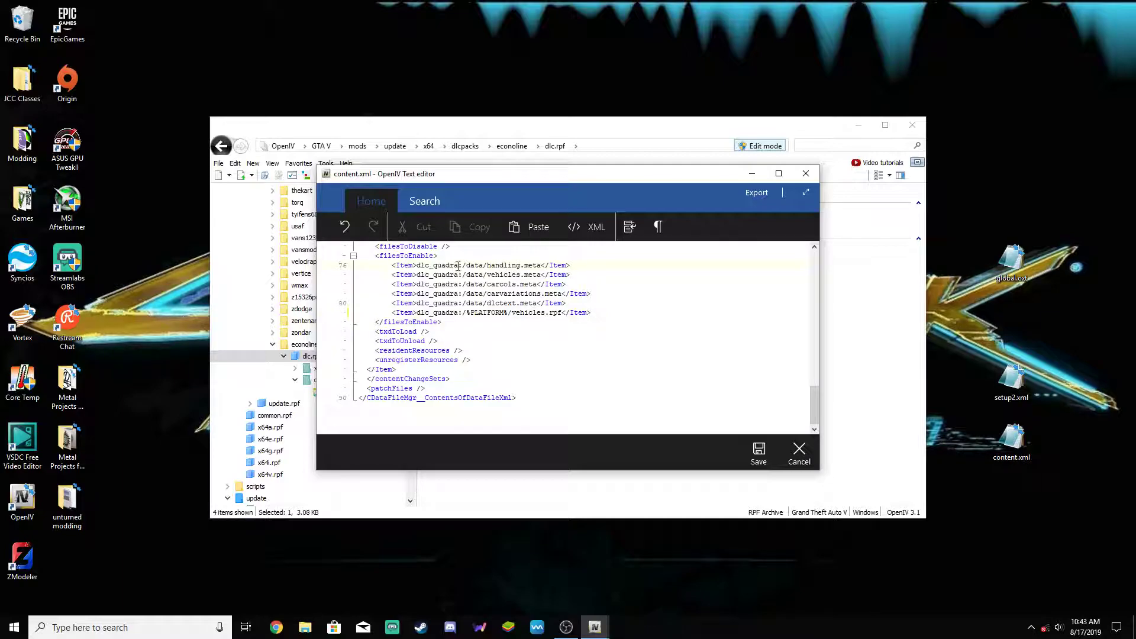
Delete the sfx, game and sounds audio Item blocks from dataFiles.
left_click_drag(458, 265, 414, 276)
scroll(511, 289, "up", 5)
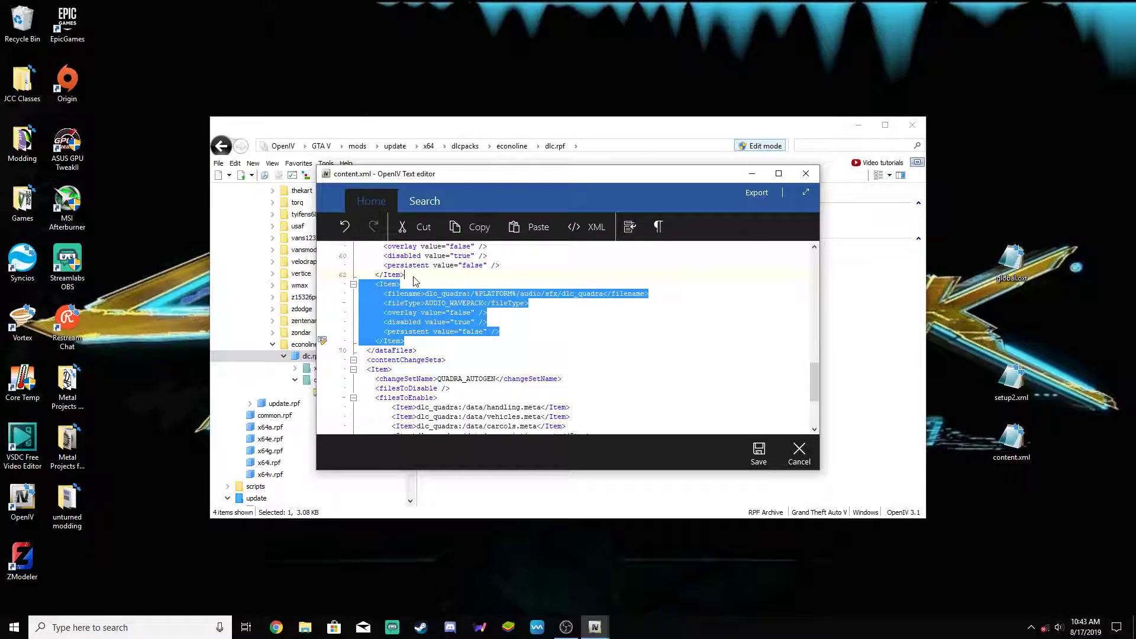
key("BackSpace")
scroll(415, 281, "up", 4)
left_click_drag(406, 389, 412, 324)
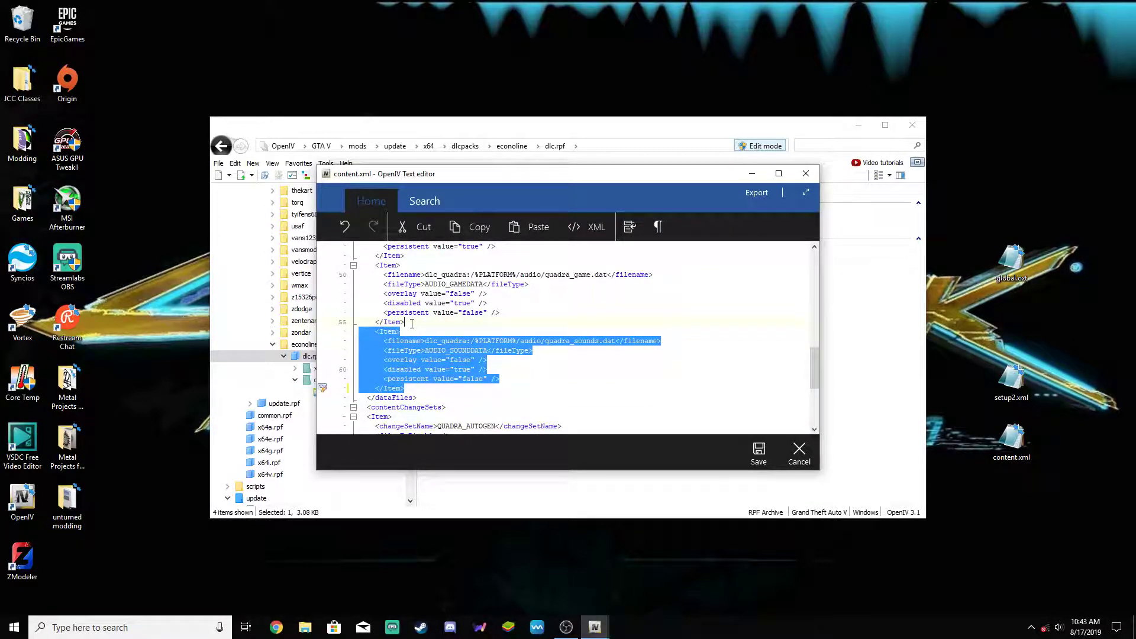
left_click_drag(405, 258, 405, 258)
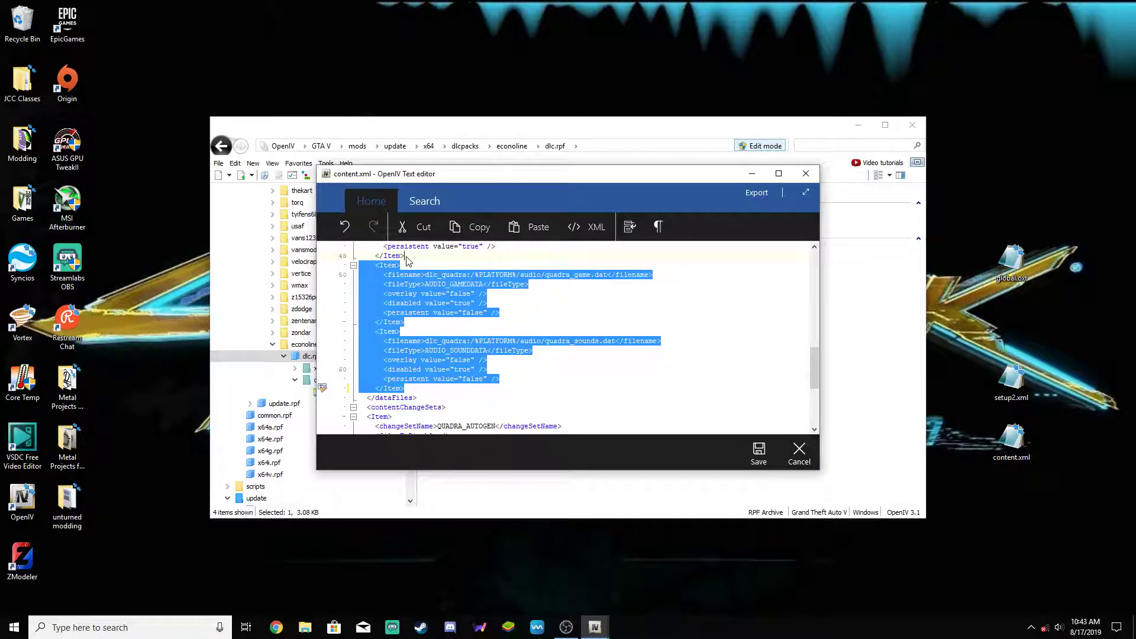
key("BackSpace")
scroll(503, 307, "up", 4)
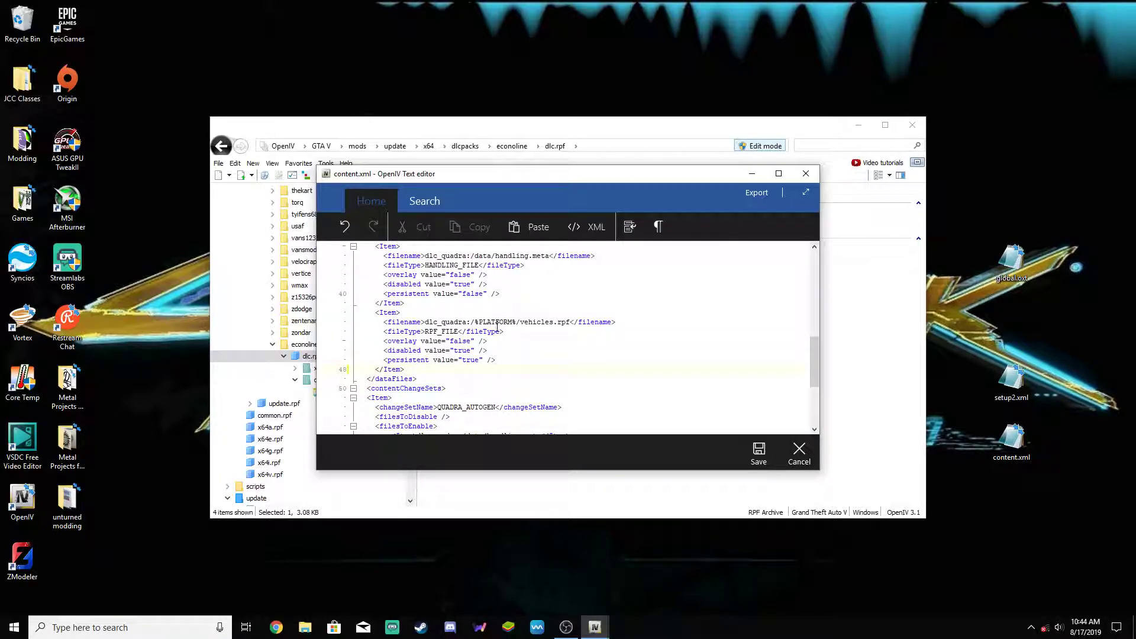
scroll(500, 336, "up", 12)
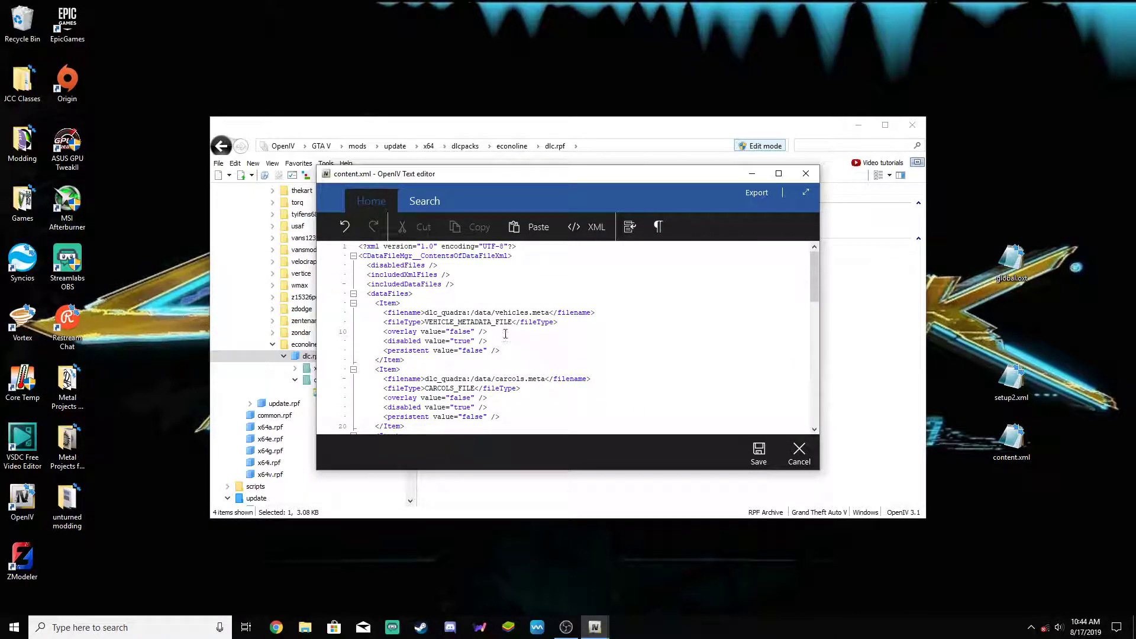
Change dlc_quadra to dlc_econoline in the vehicles.meta, carcols.meta and carvariations.meta paths.
left_click_drag(466, 312, 443, 314)
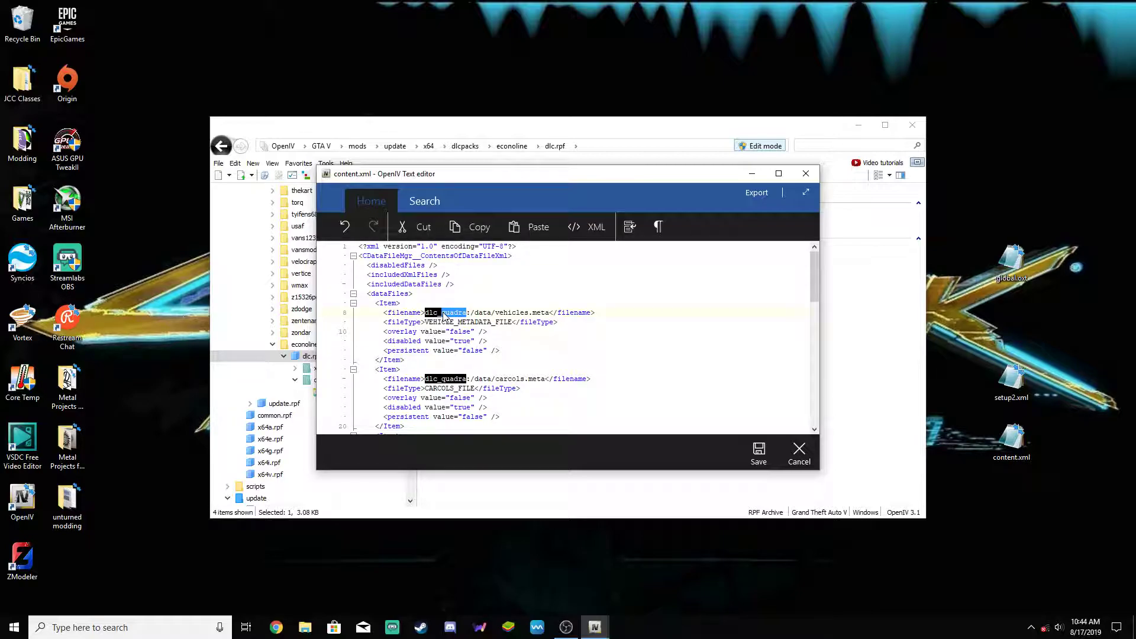
type("econoline")
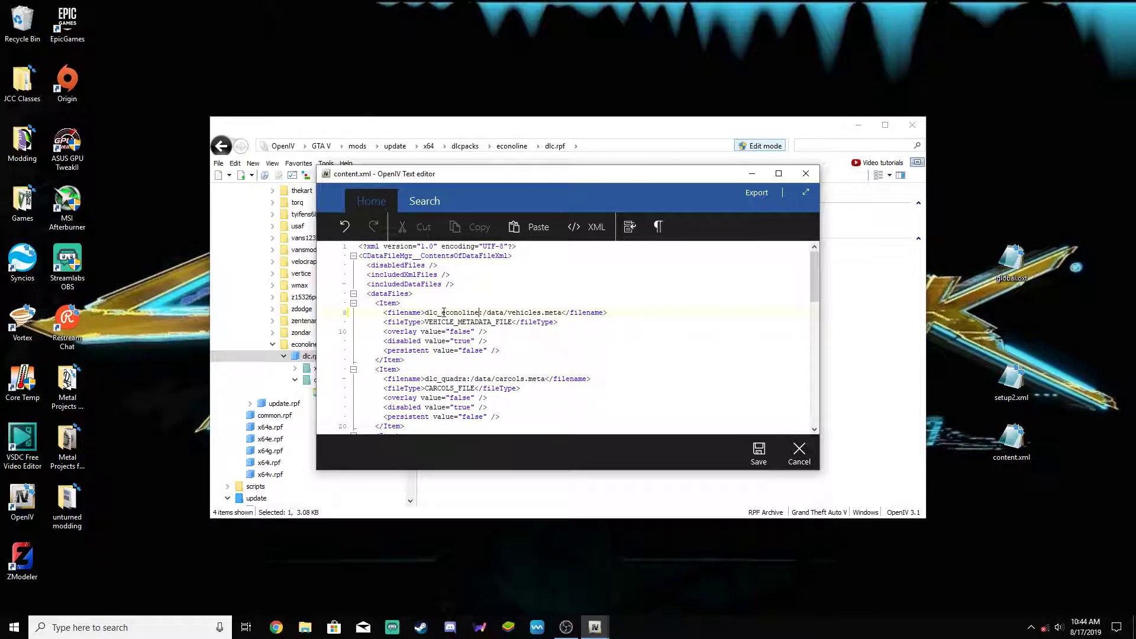
double_click(443, 312)
key("ctrl+c")
double_click(444, 379)
key("ctrl+v")
scroll(494, 373, "down", 3)
double_click(452, 359)
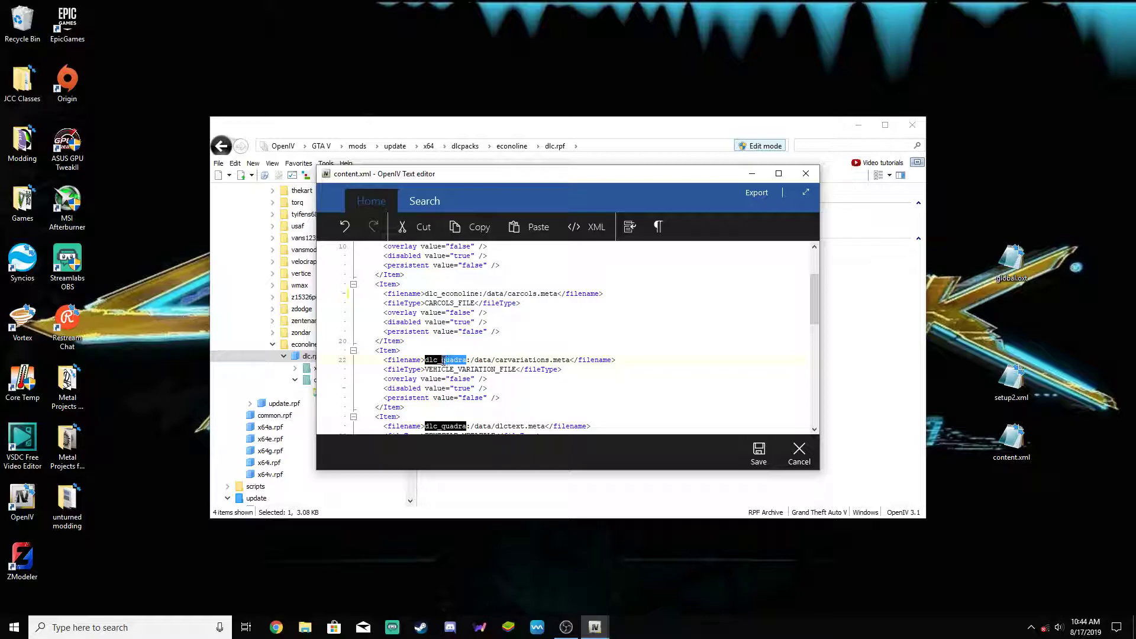
key("ctrl+v")
Paste dlc_econoline over dlc_quadra in the dlctext.meta, handling.meta and vehicles.rpf paths.
scroll(536, 363, "down", 1)
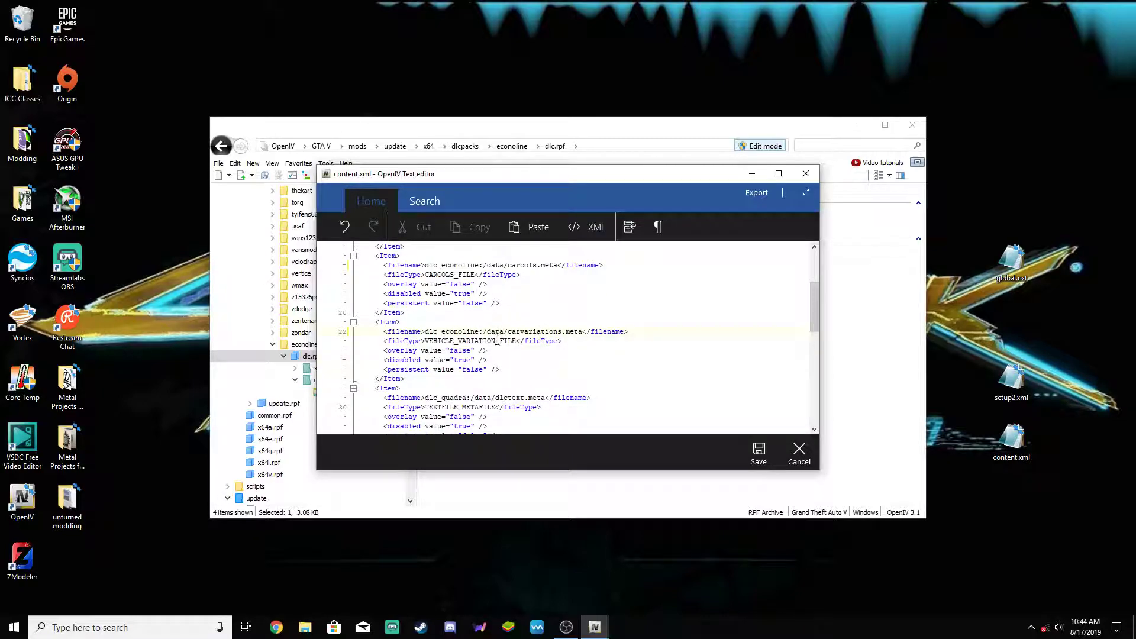
double_click(464, 397)
key("ctrl+v")
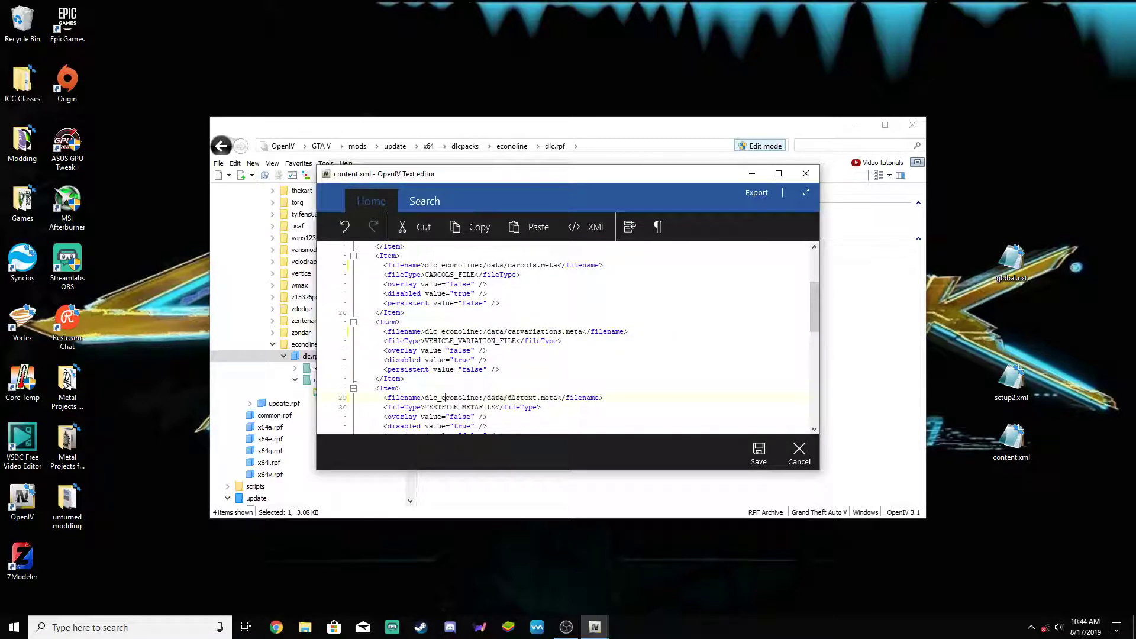
scroll(513, 394, "down", 2)
scroll(514, 395, "down", 1)
double_click(450, 379)
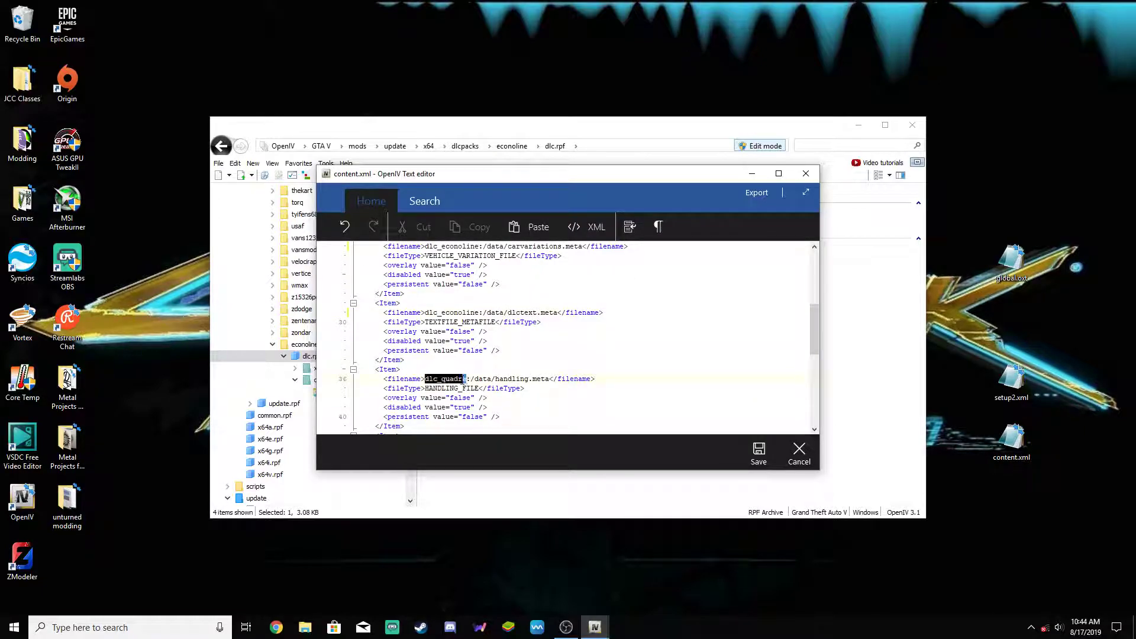
key("ctrl+v")
scroll(494, 376, "down", 3)
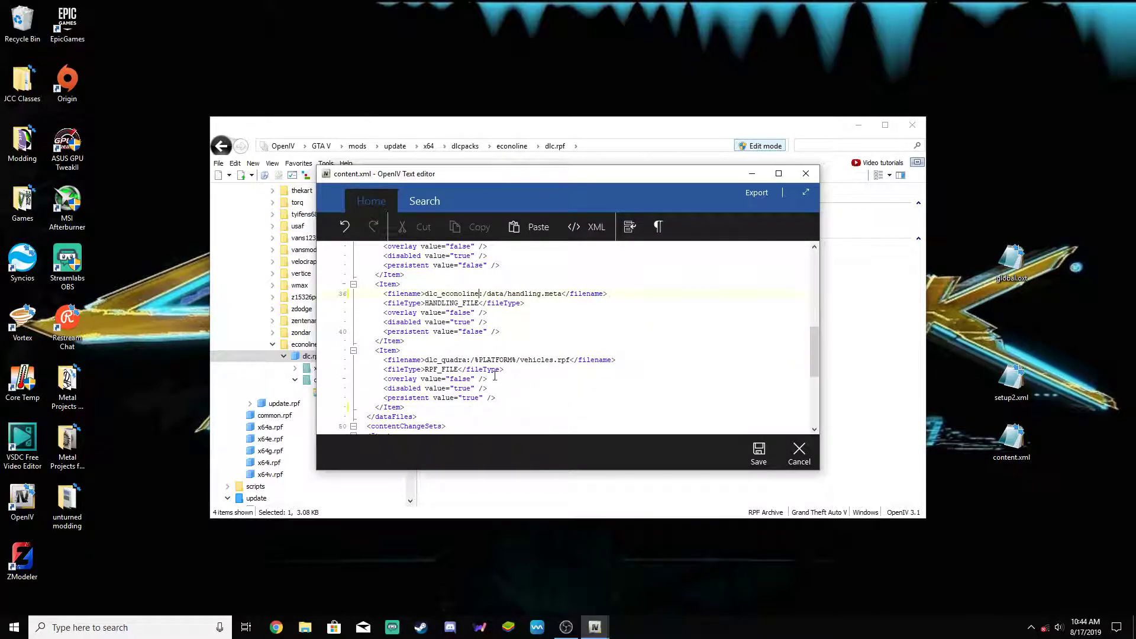
double_click(465, 360)
key("ctrl+v")
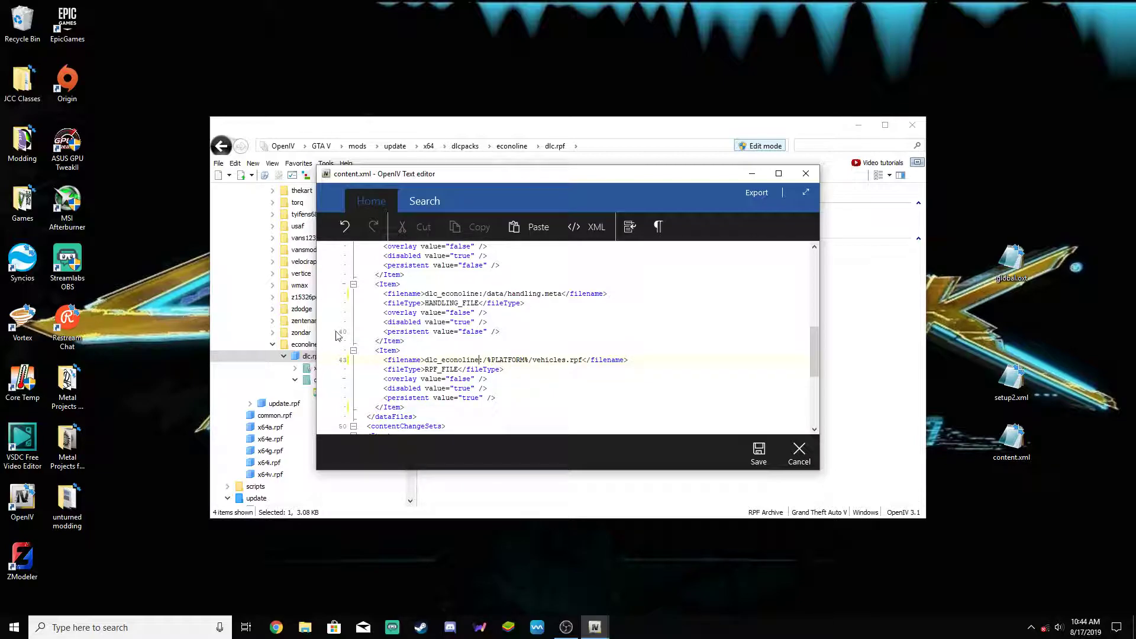
Rename the change set from QUADRA_AUTOGEN to ECONOLINE_AUTOGEN.
left_click_drag(439, 177, 472, 180)
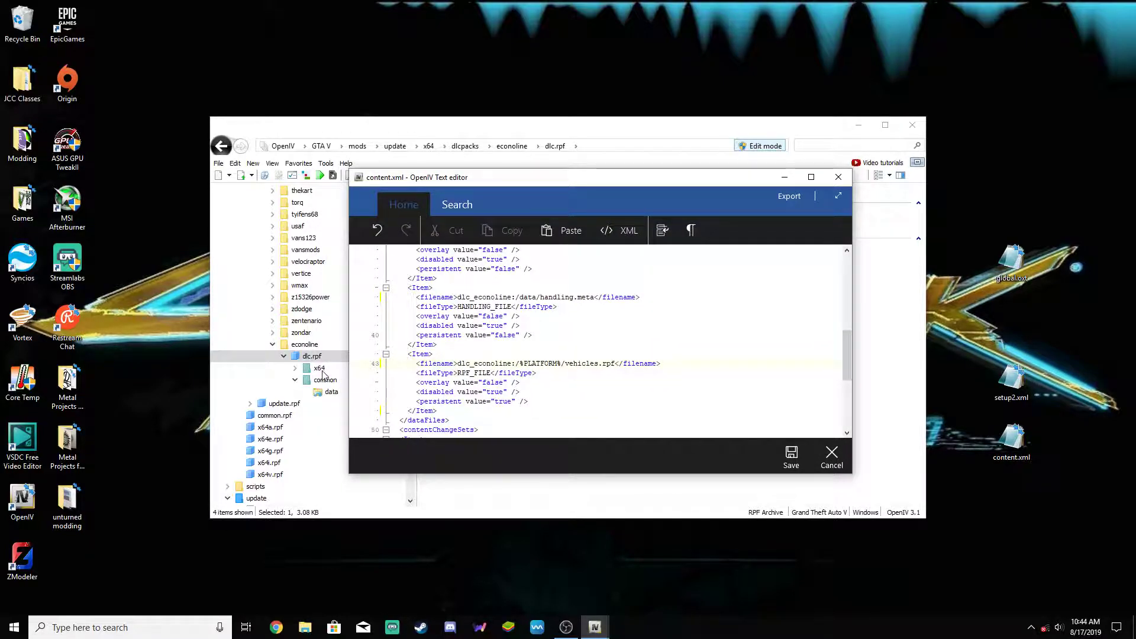
scroll(553, 377, "down", 4)
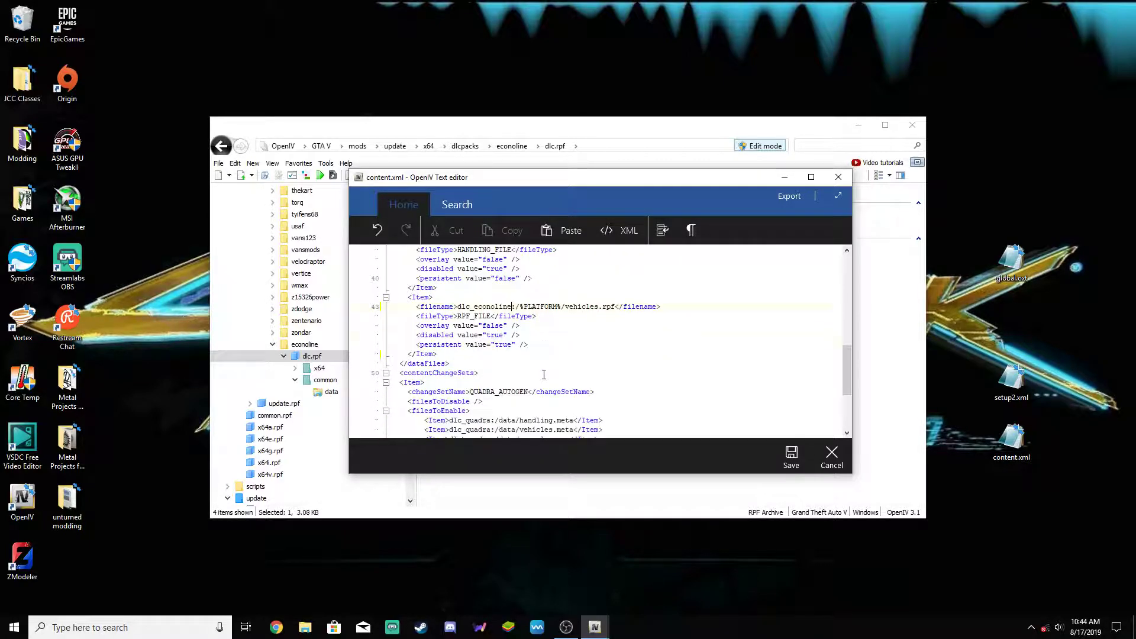
double_click(495, 335)
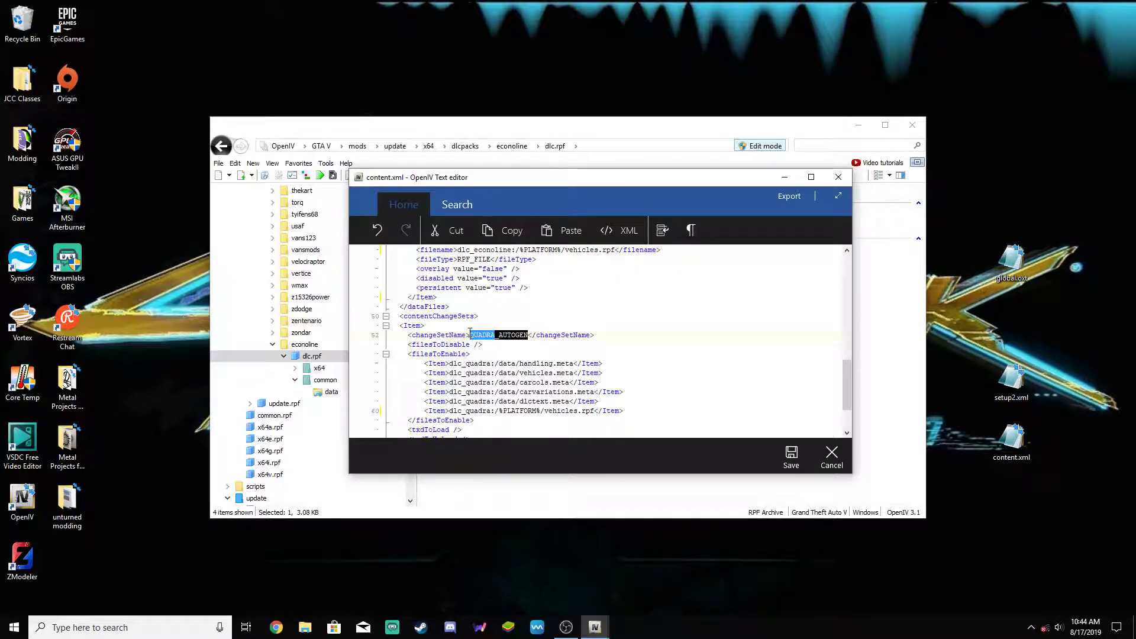
type("ECONOLINE")
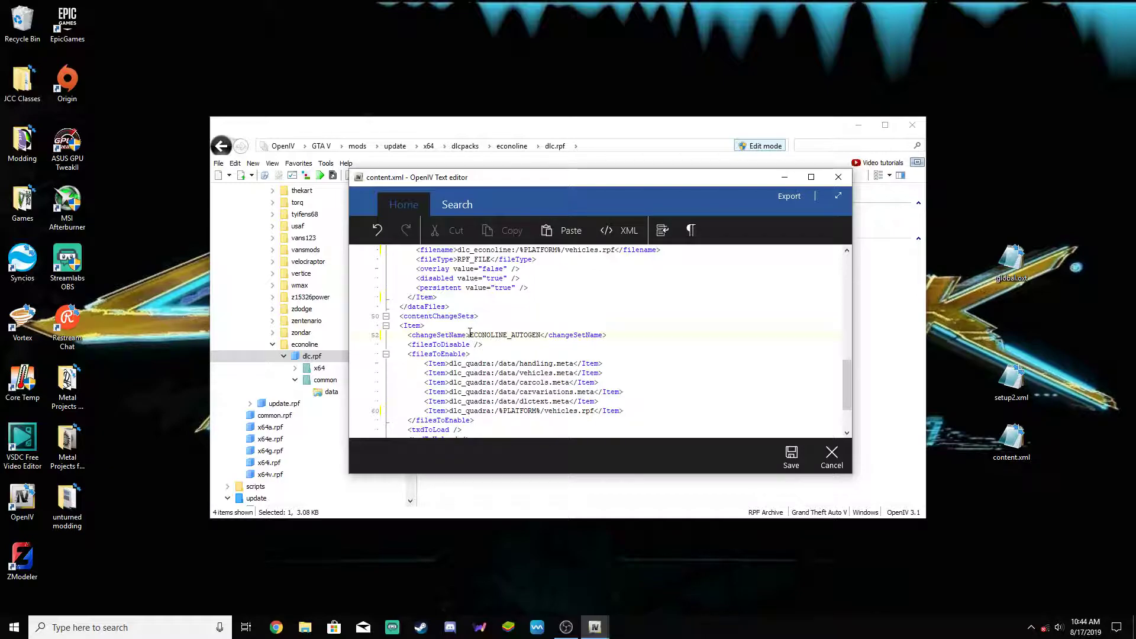
Change quadra to econoline in the handling, vehicles, carcols and carvariations filesToEnable entries.
double_click(489, 362)
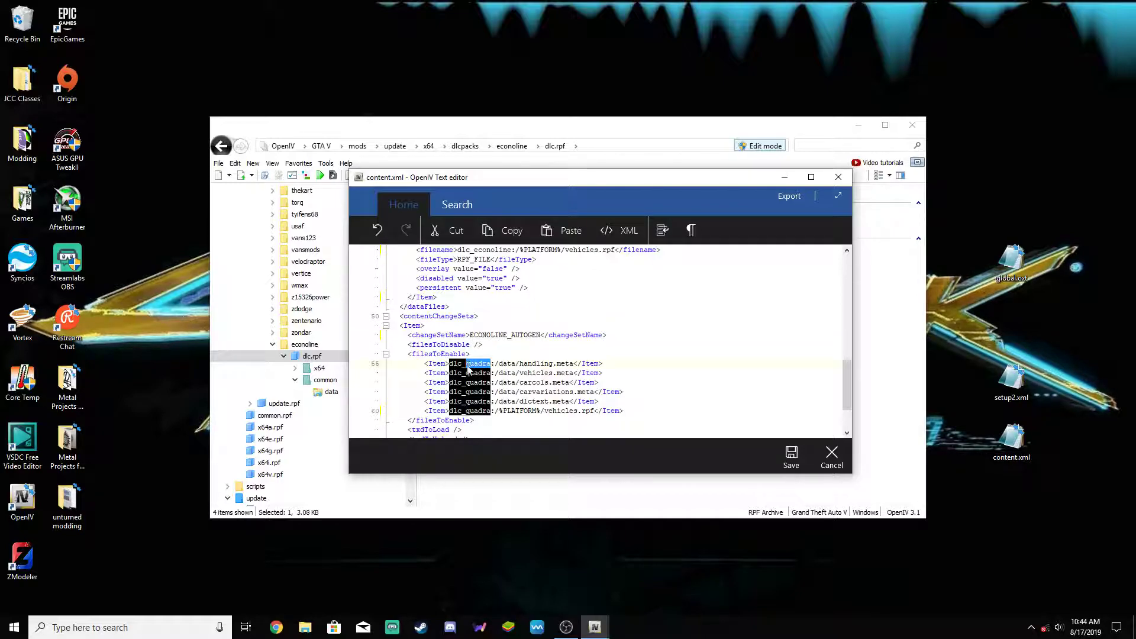
type("econoline")
double_click(468, 373)
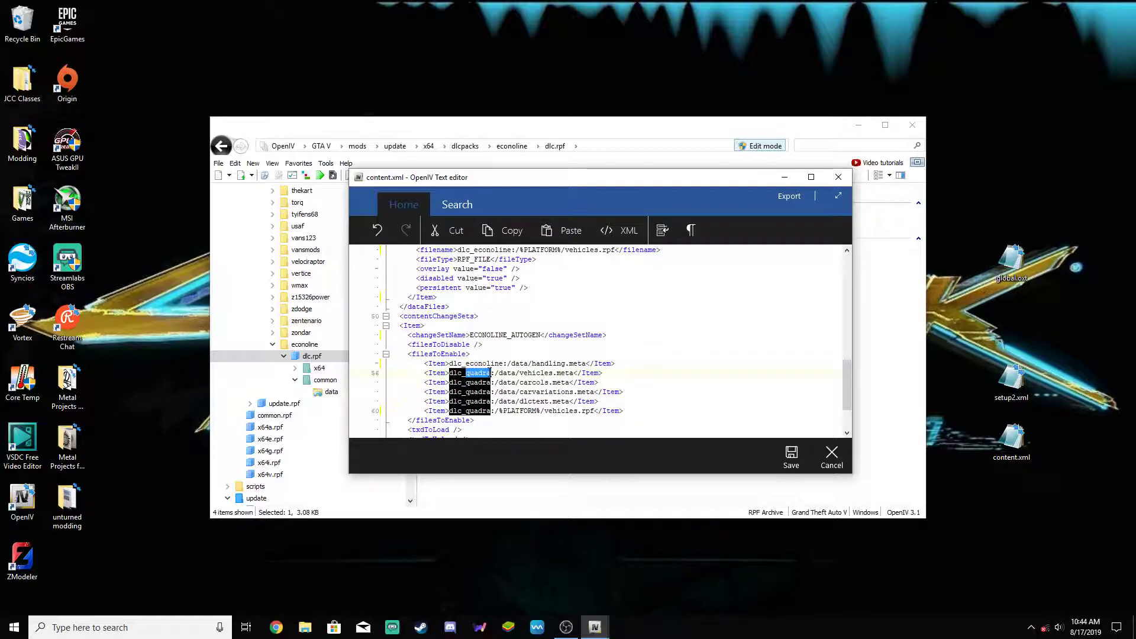
type("econoline")
double_click(477, 383)
type("econoline")
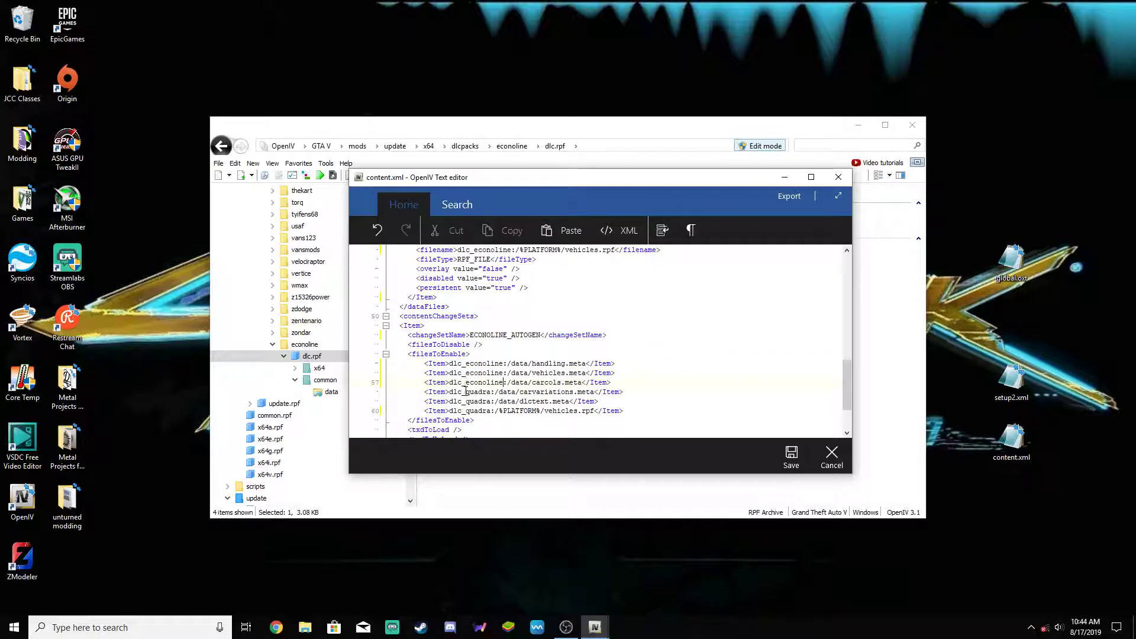
double_click(480, 392)
type("econoline")
double_click(481, 401)
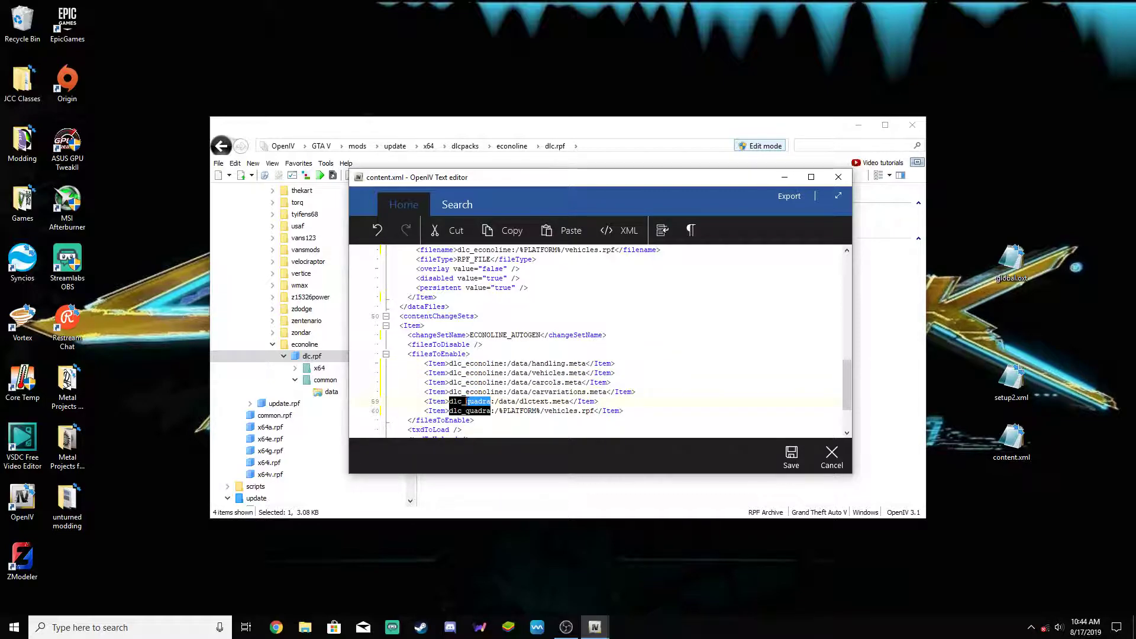
Change quadra to econoline in the remaining dlctext.meta and vehicles.rpf entries.
type("econoline")
double_click(483, 410)
type("econoline")
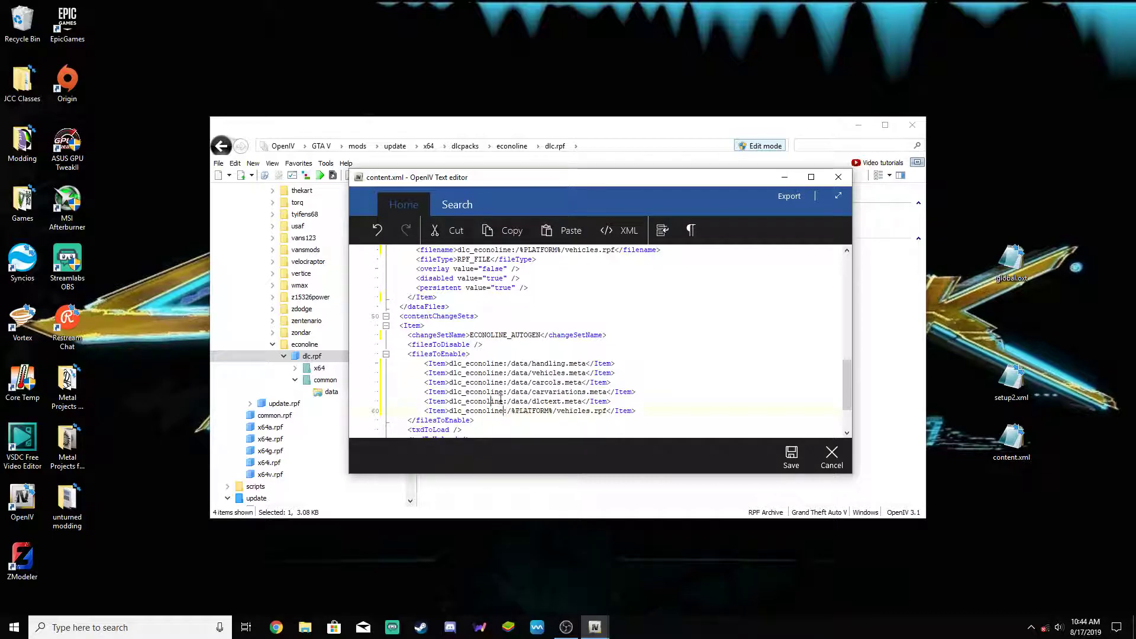
scroll(546, 357, "down", 3)
scroll(510, 363, "up", 1)
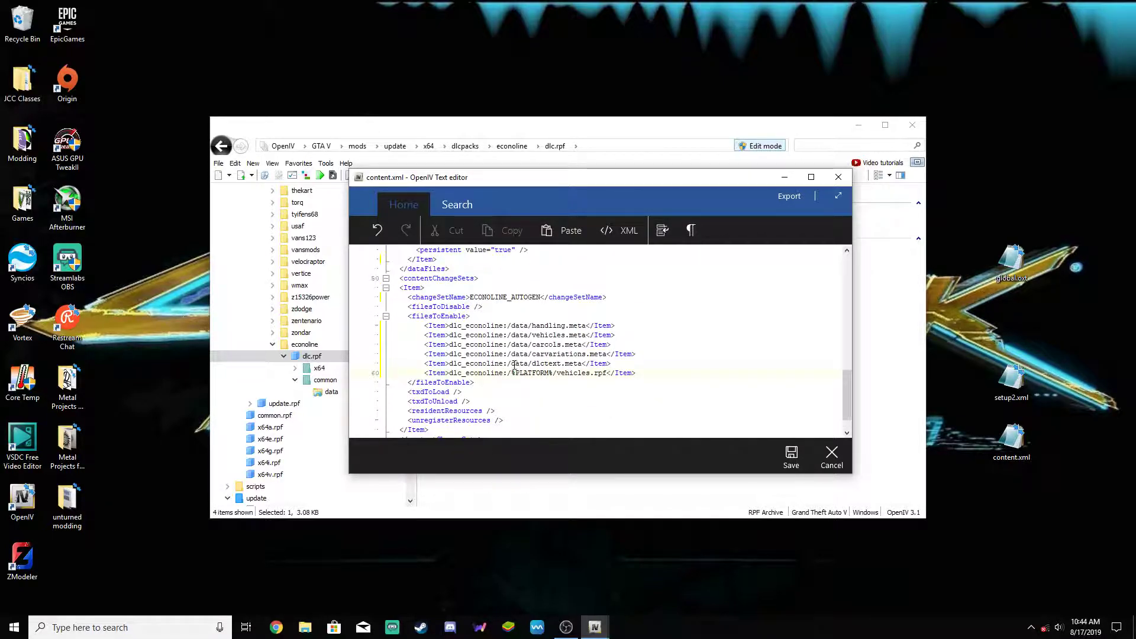
Insert common/ into the filesToEnable paths, including carvariations and vehicles.meta.
type("common/")
left_click(509, 354)
type("c")
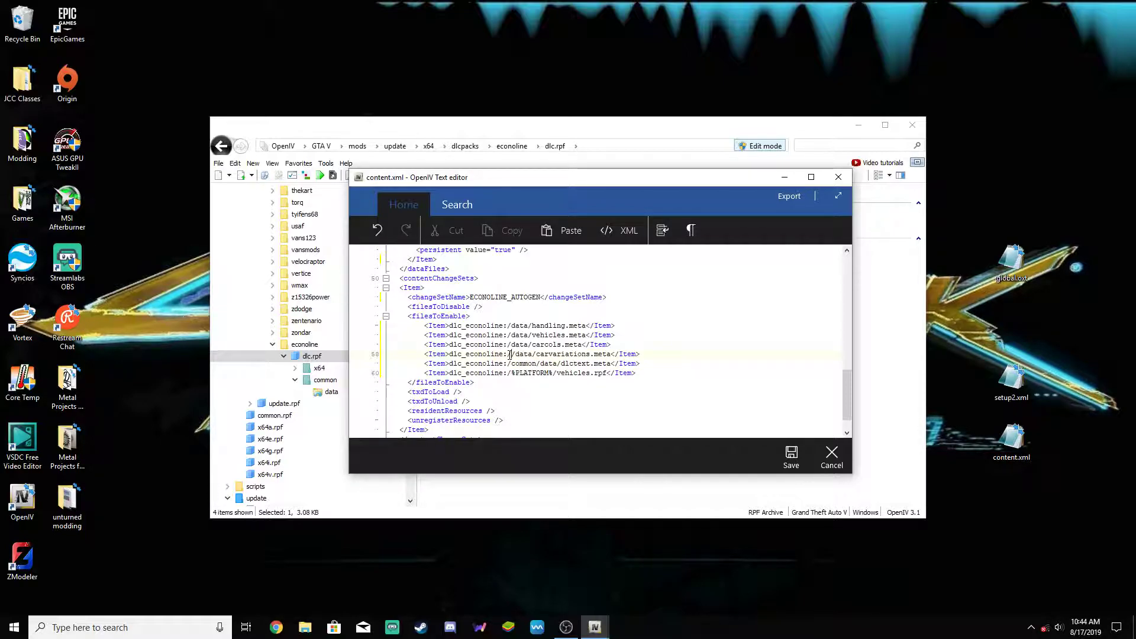
type("ommon/")
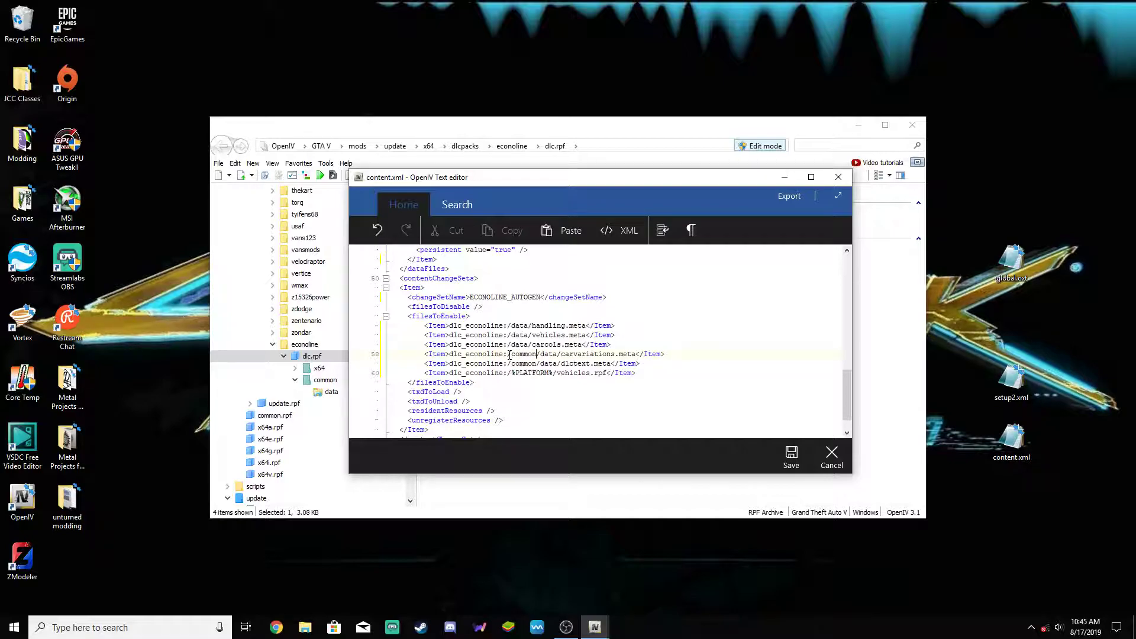
left_click(509, 345)
type("common/")
left_click(507, 335)
type("/common")
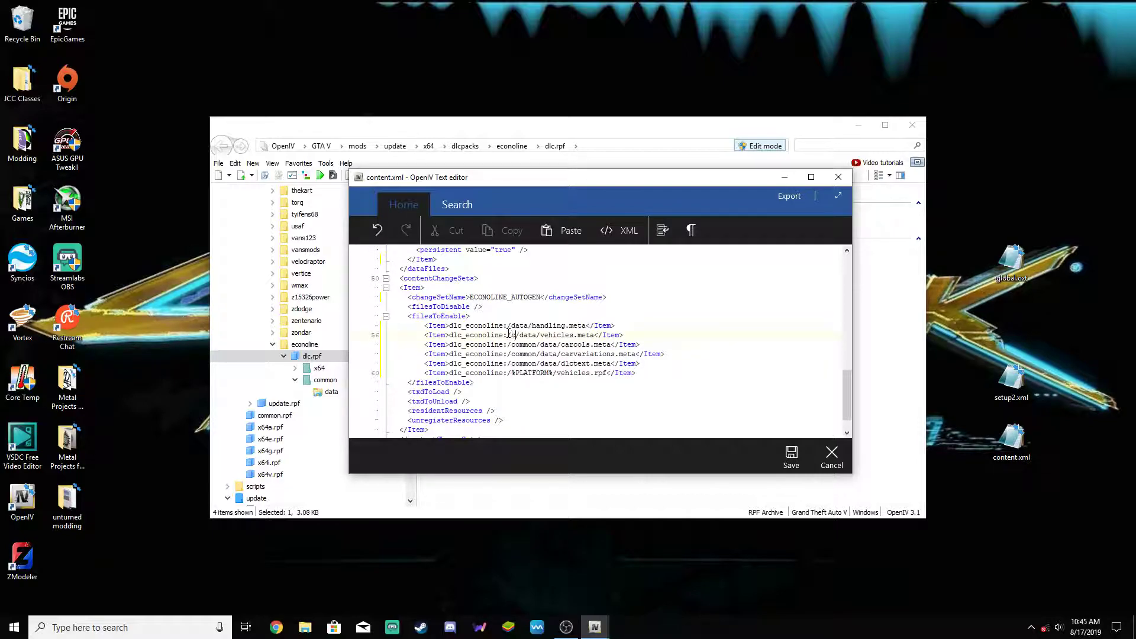
key("Delete")
Add common to the handling.meta path and remove stray characters after its closing Item tag.
left_click(509, 326)
type("common")
key("Delete")
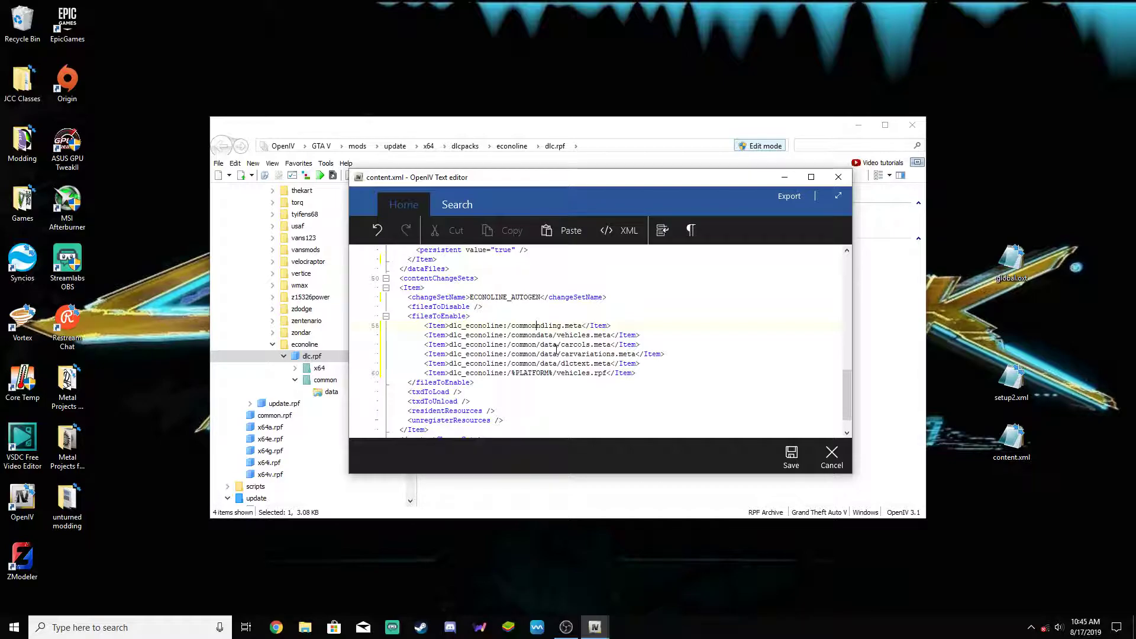
type("handling.me")
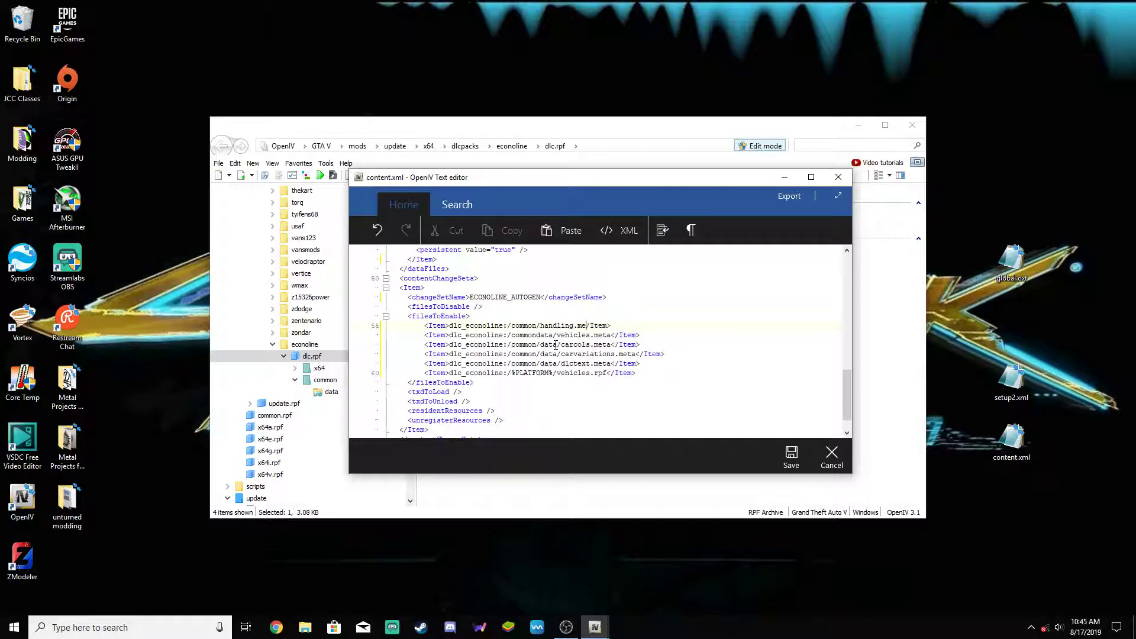
type("ta</")
type("Ite")
type("m<=")
key("BackSpace")
key("BackSpace")
Check the carvariations and vehicles.meta lines, deleting then restoring the data/vehicles.meta ending.
left_click(565, 354)
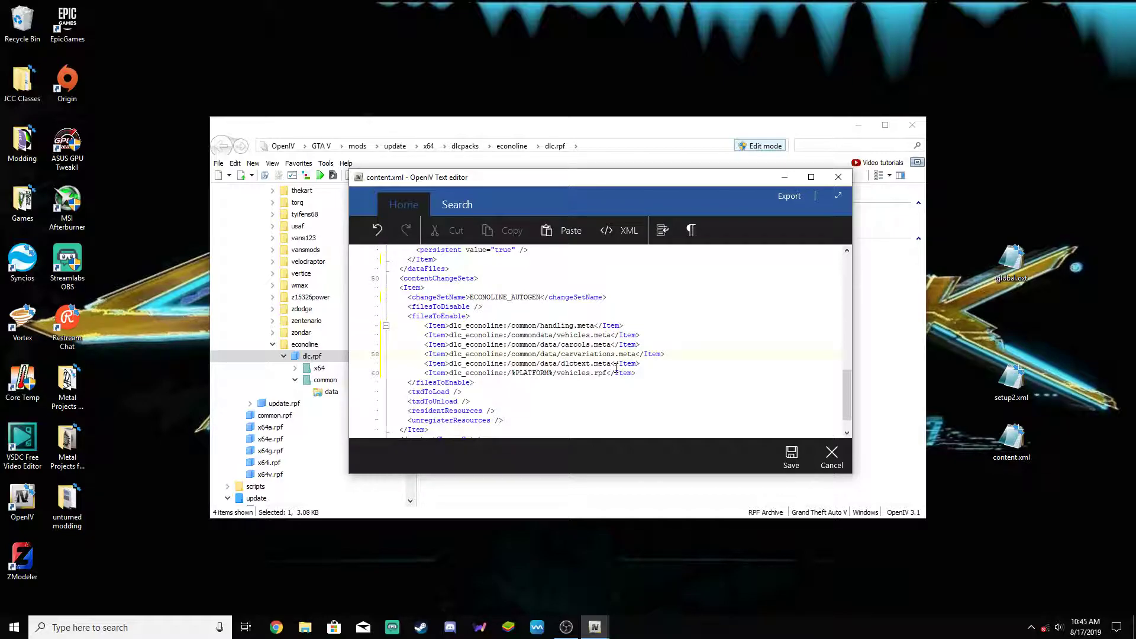
double_click(566, 354)
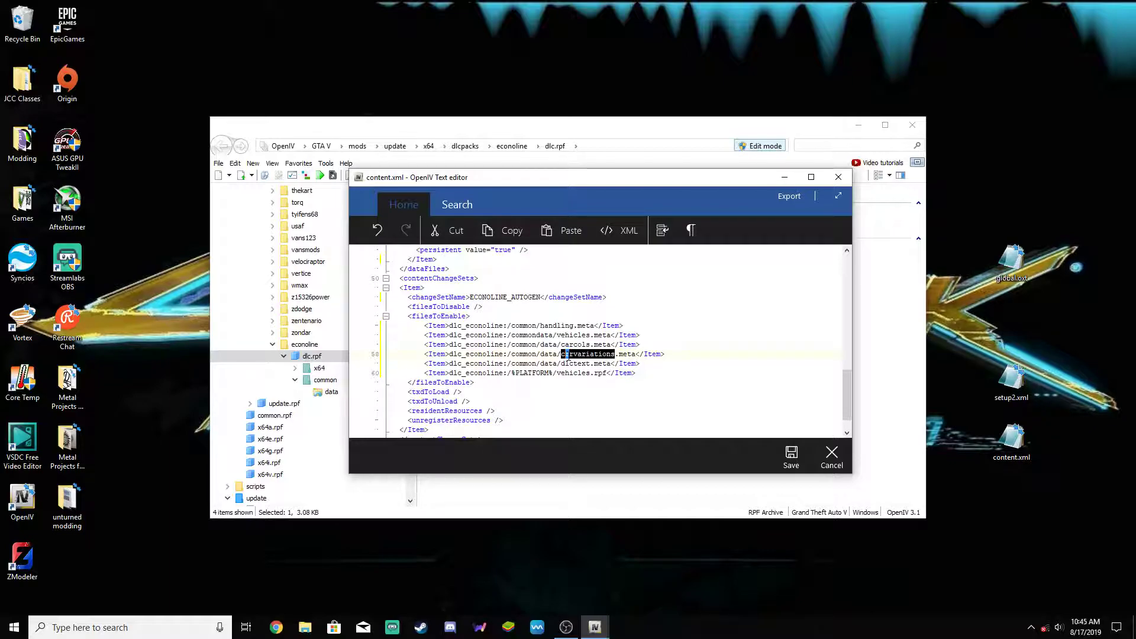
left_click(681, 384)
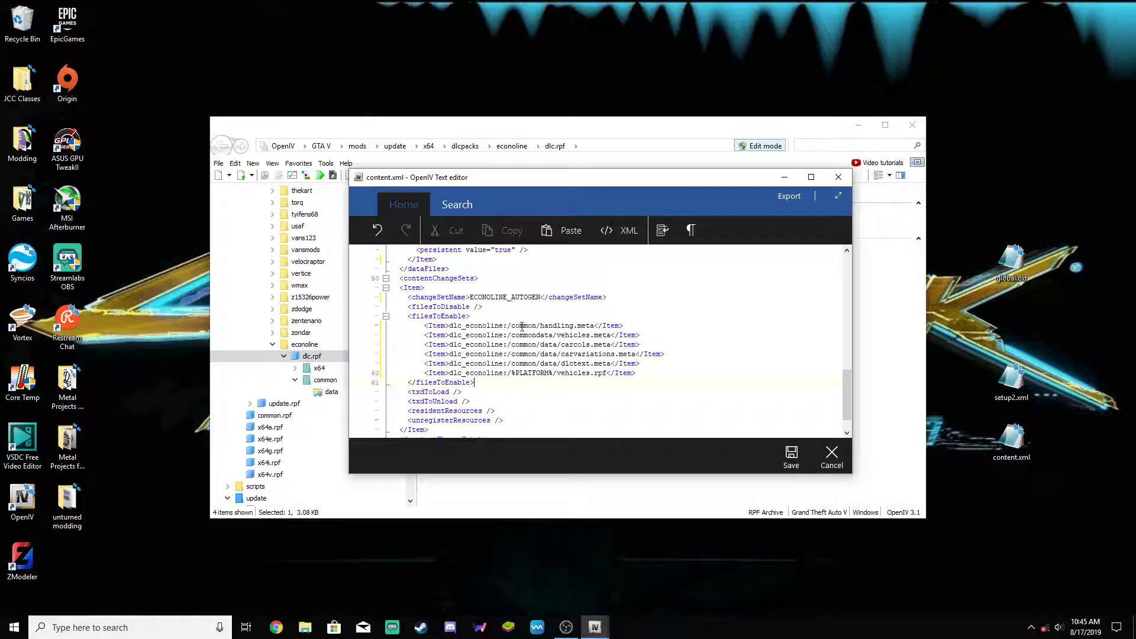
left_click(537, 336)
left_click_drag(640, 335, 538, 337)
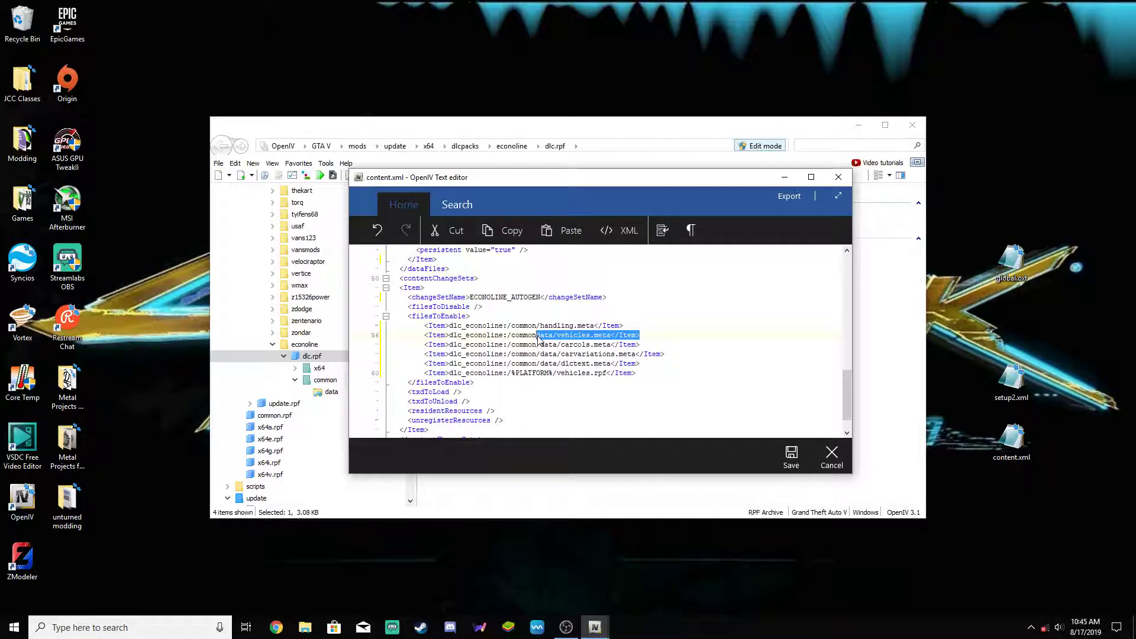
key("Delete")
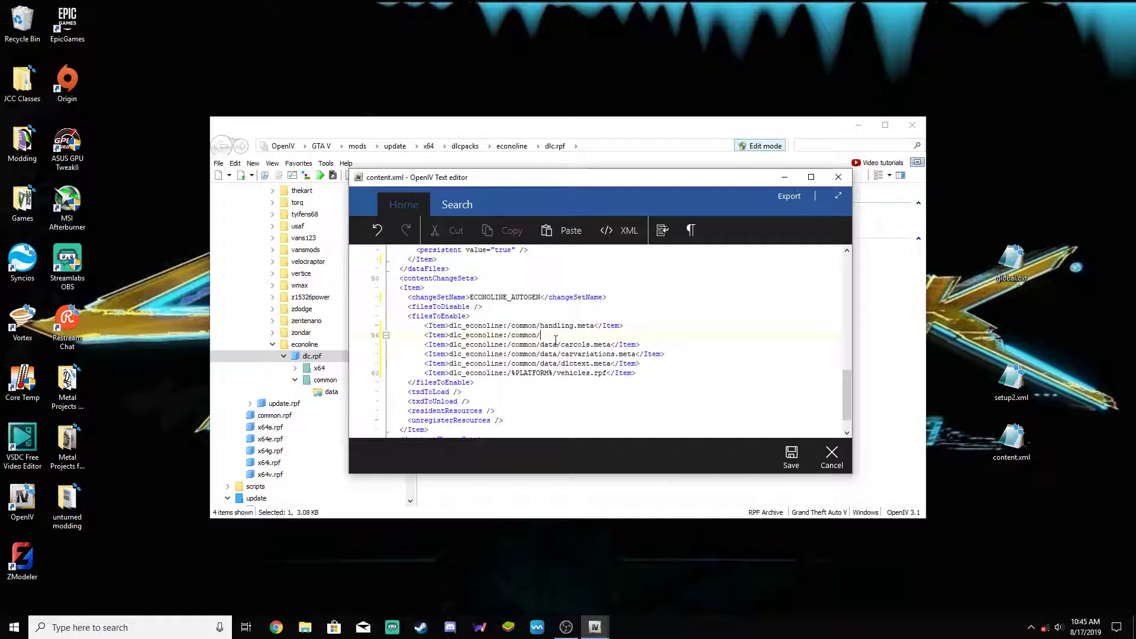
key("ctrl+z")
Rewrite the handling.meta data file path to dlc_econoline:/common/data/handling.meta.
scroll(532, 375, "up", 3)
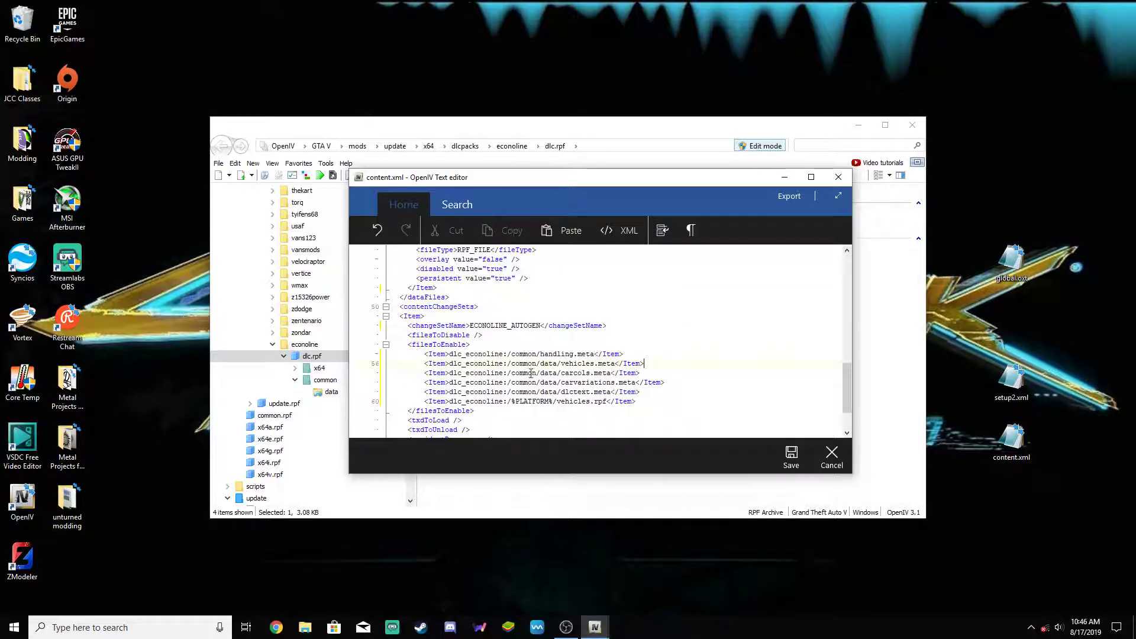
scroll(532, 375, "up", 4)
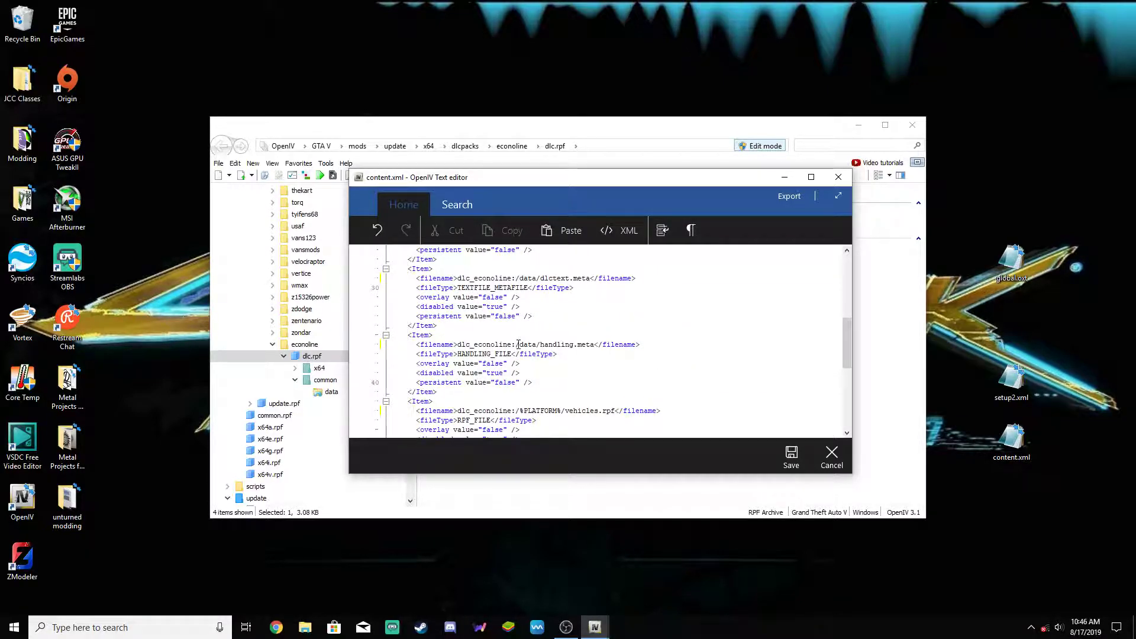
left_click(517, 345)
key("Right")
key("BackSpace")
left_click_drag(392, 354, 544, 354)
left_click_drag(636, 344, 520, 344)
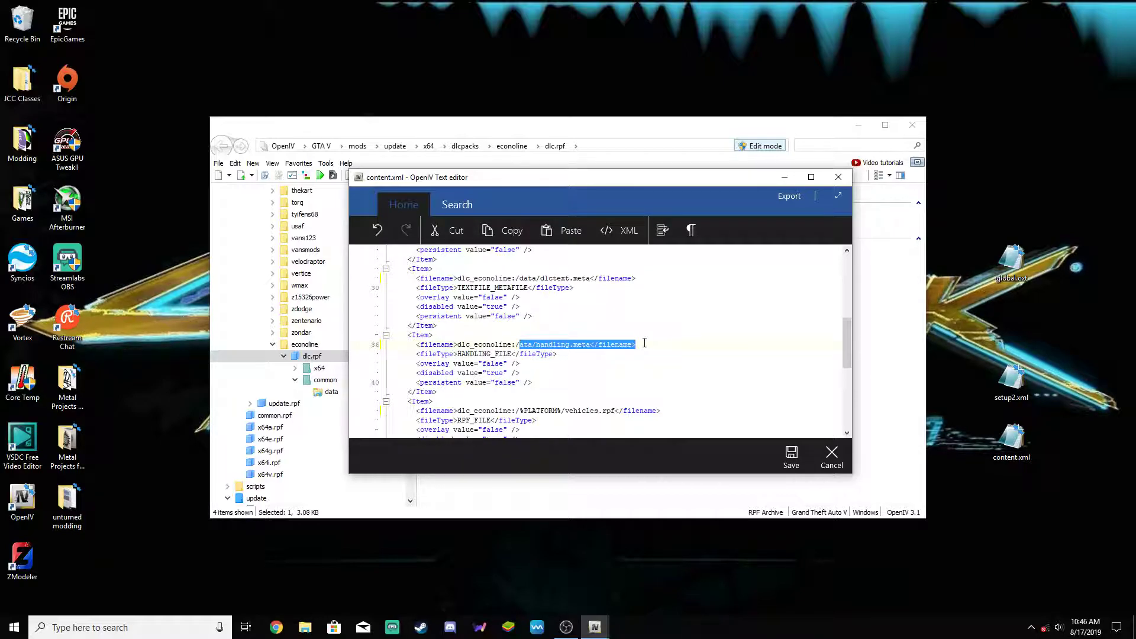
type("common")
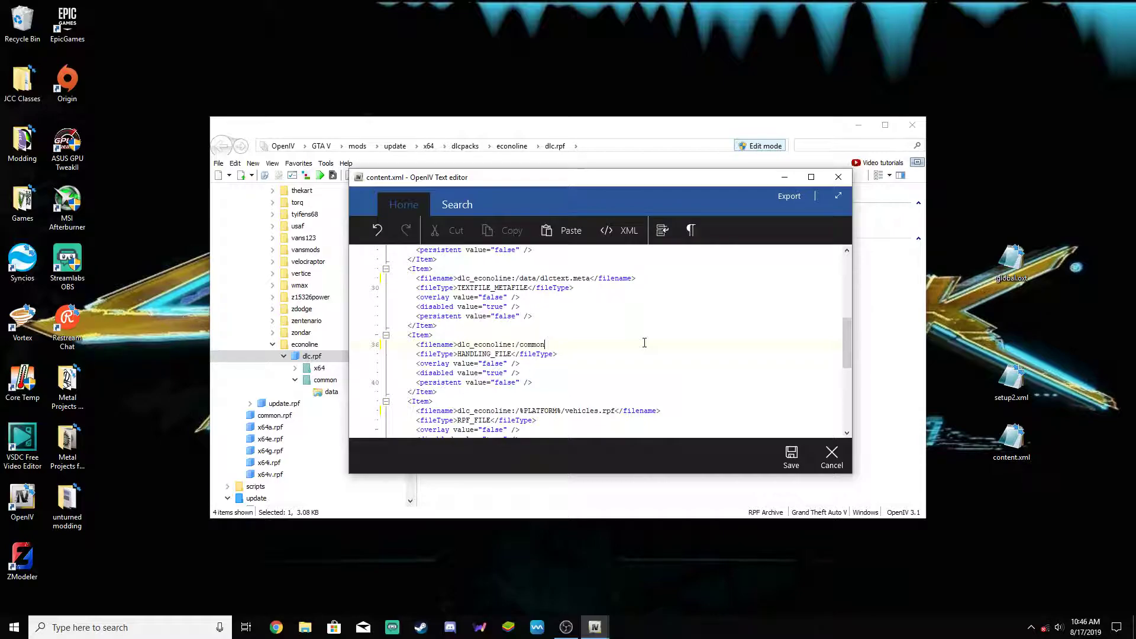
type("/d")
type("ata/handling.meta</filename>")
Insert a common folder before /data in the dlctext.meta and carvariations.meta paths.
left_click_drag(638, 278, 515, 279)
key("ctrl+c")
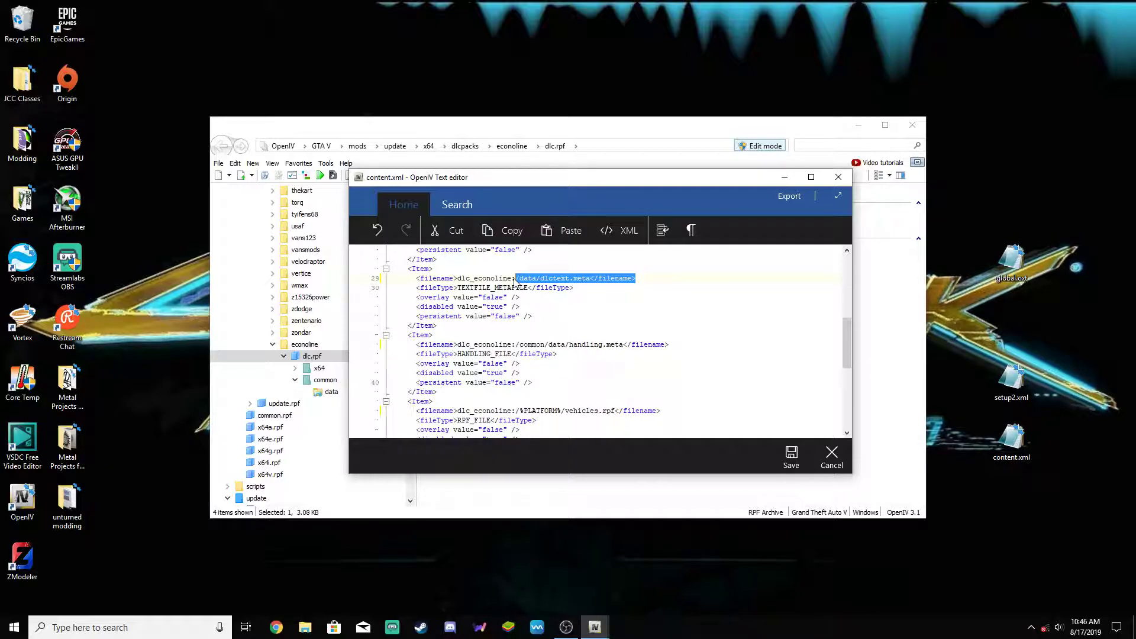
type("/common")
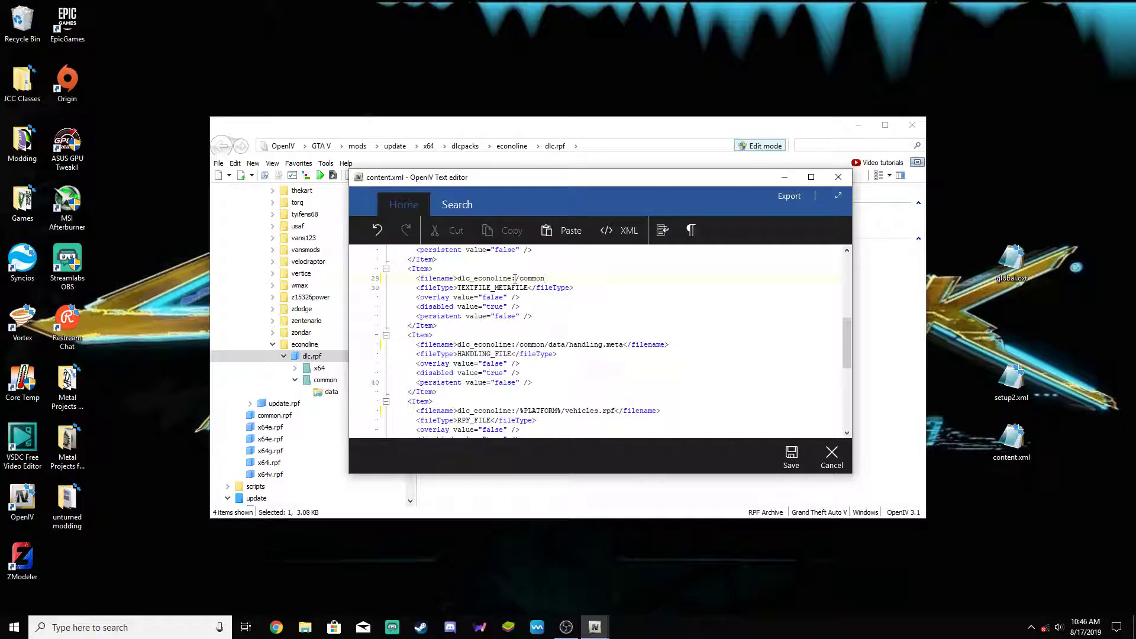
key("ctrl+v")
scroll(551, 307, "up", 3)
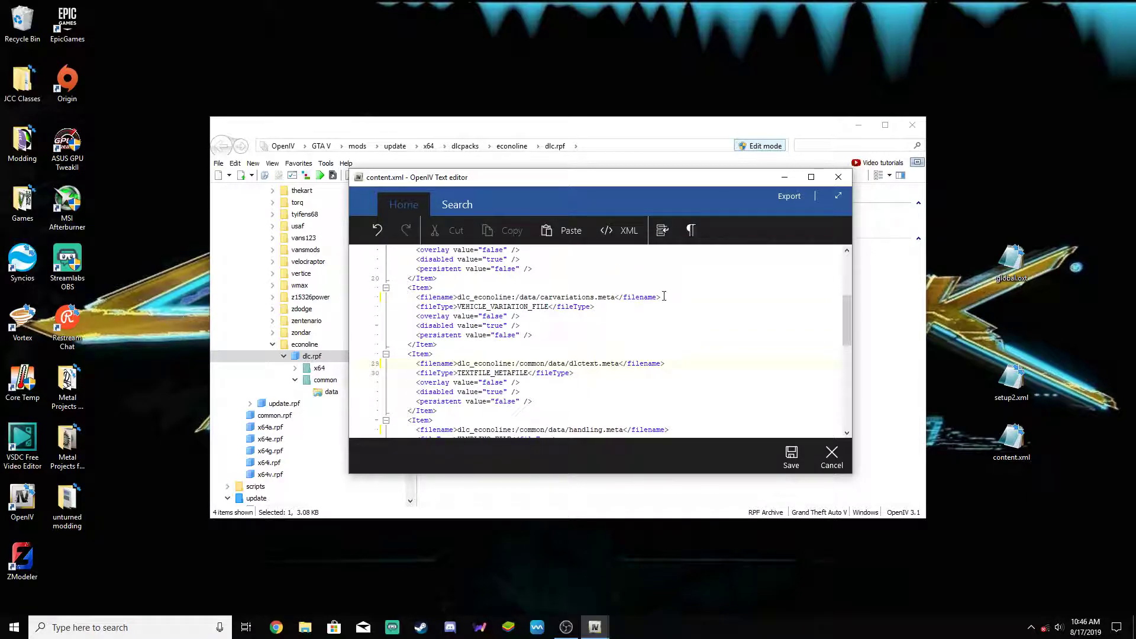
left_click_drag(665, 296, 516, 298)
key("ctrl+c")
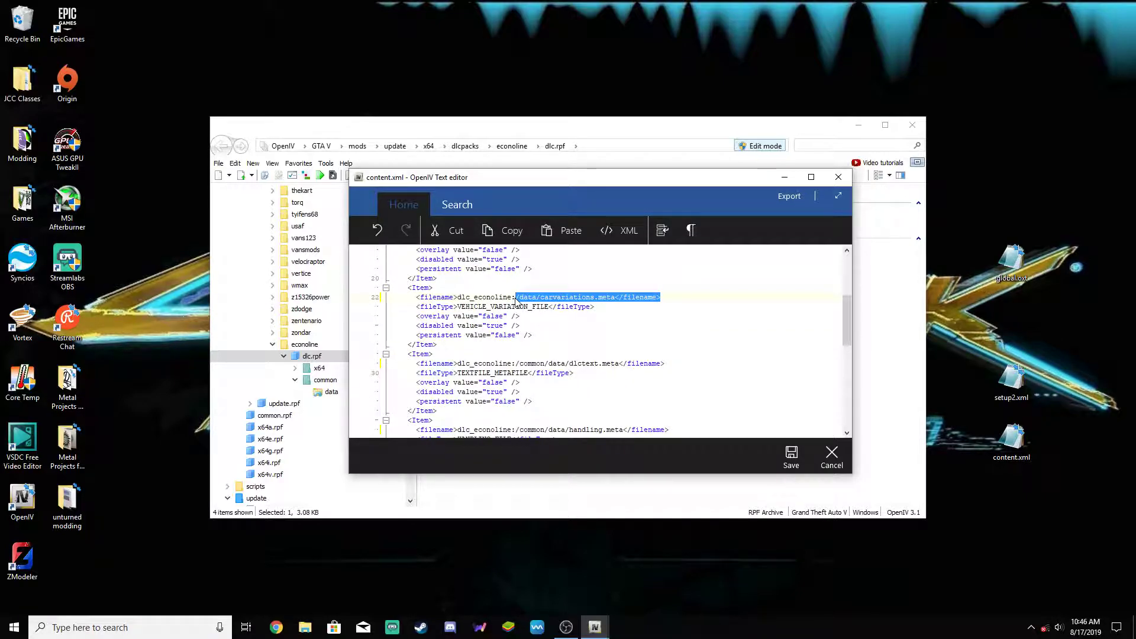
type("/coo")
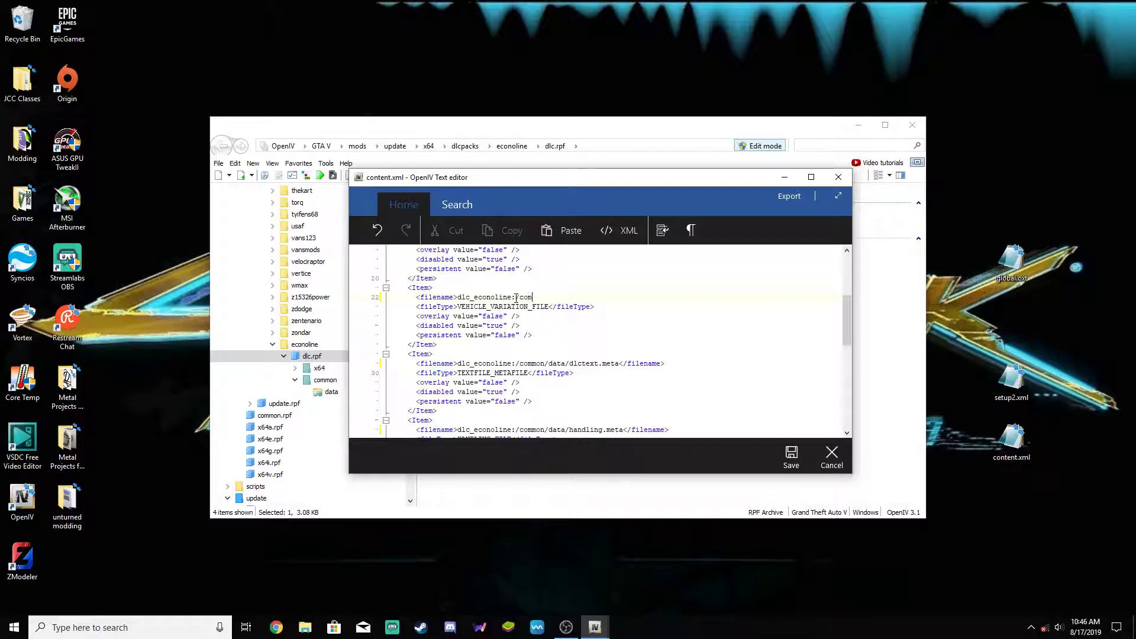
type("mon")
key("ctrl+v")
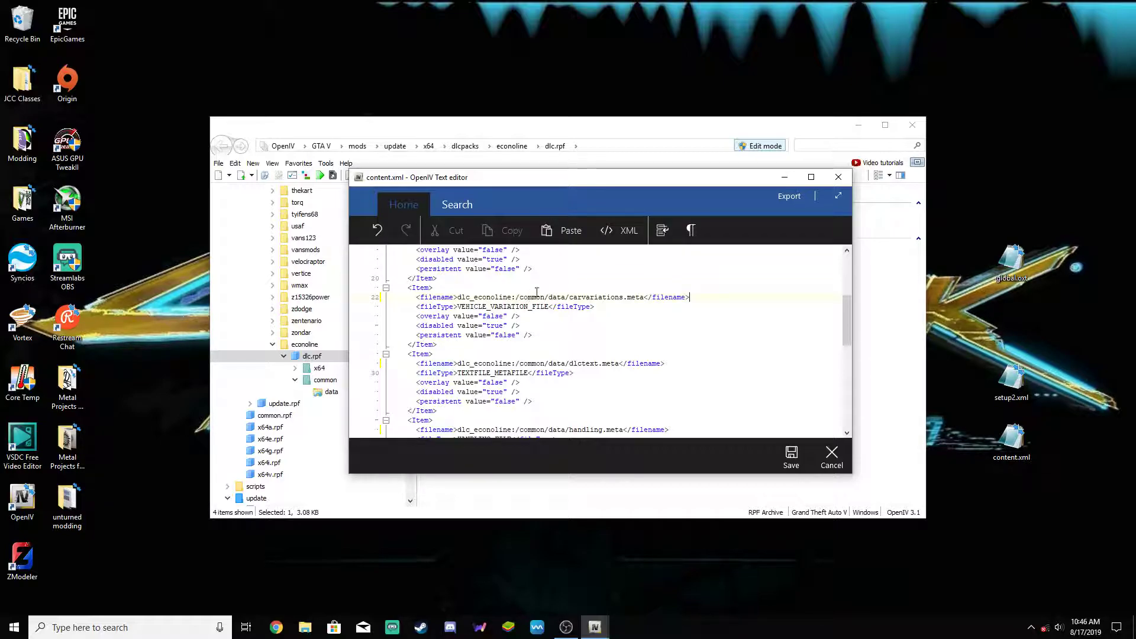
Add /common to the carcols.meta and vehicles.meta paths and review the file.
scroll(527, 297, "up", 4)
left_click_drag(636, 344, 516, 345)
key("ctrl+c")
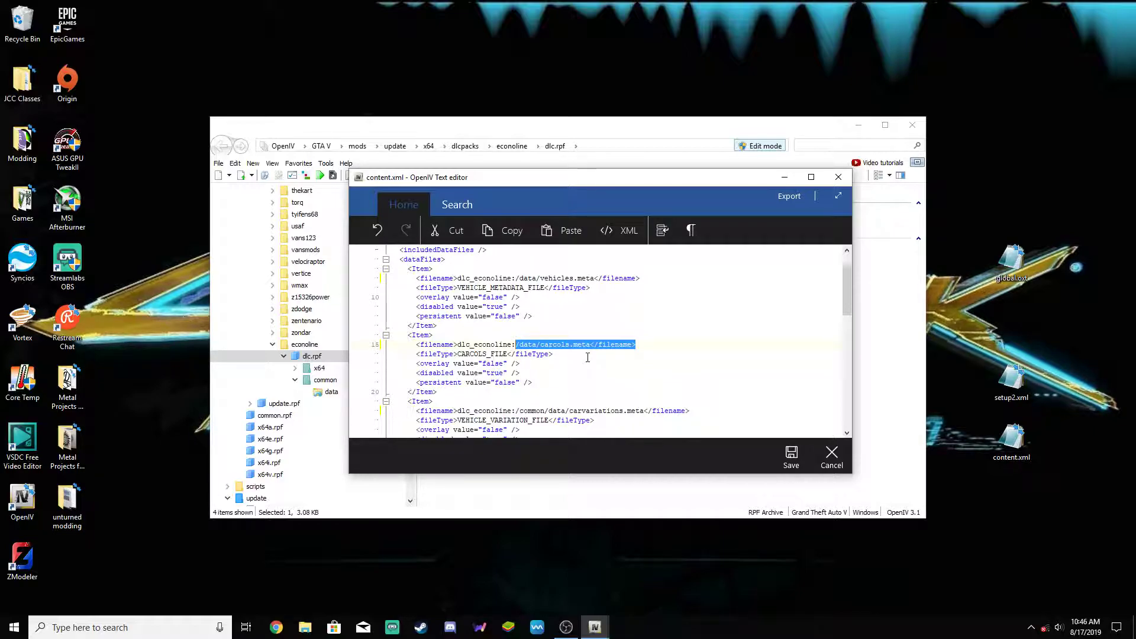
type("/common")
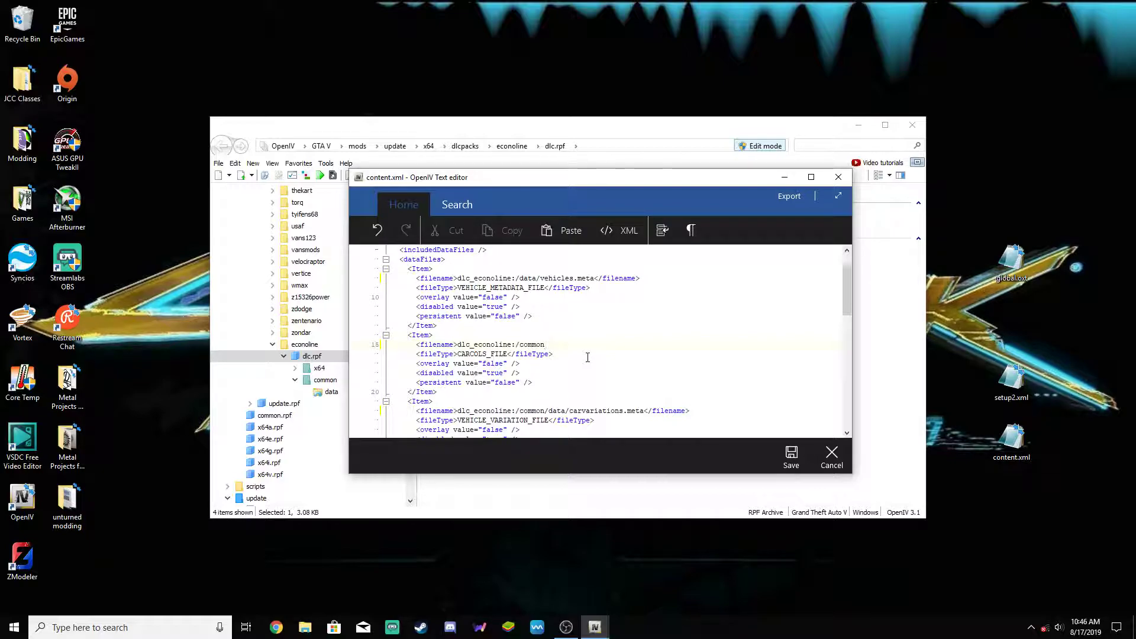
key("ctrl+v")
left_click_drag(640, 280, 517, 282)
key("ctrl+c")
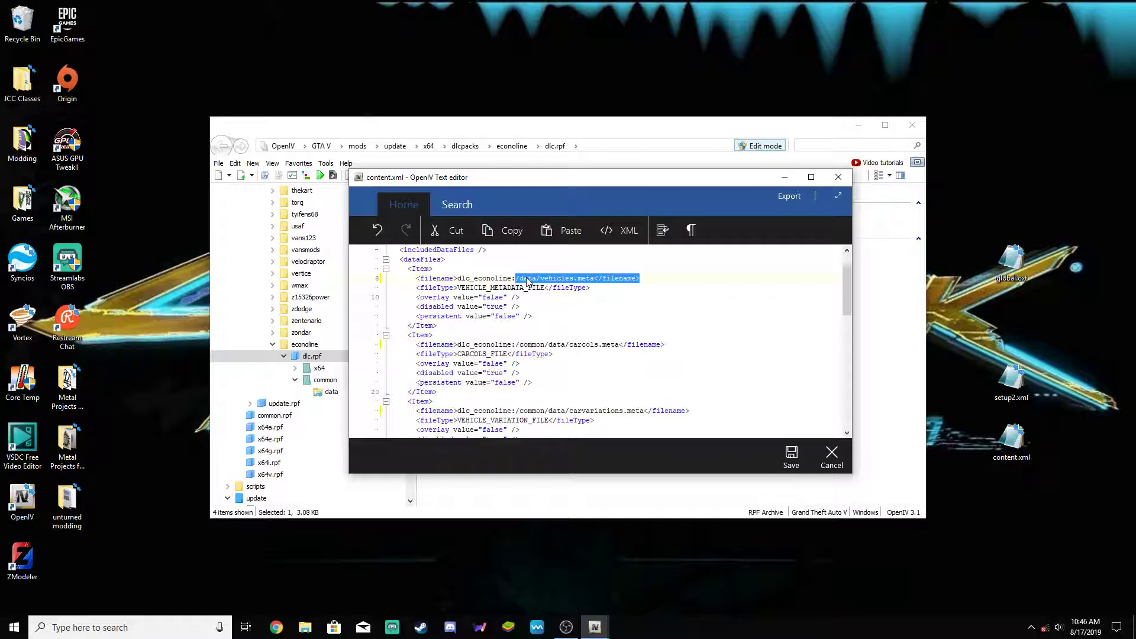
type("/common")
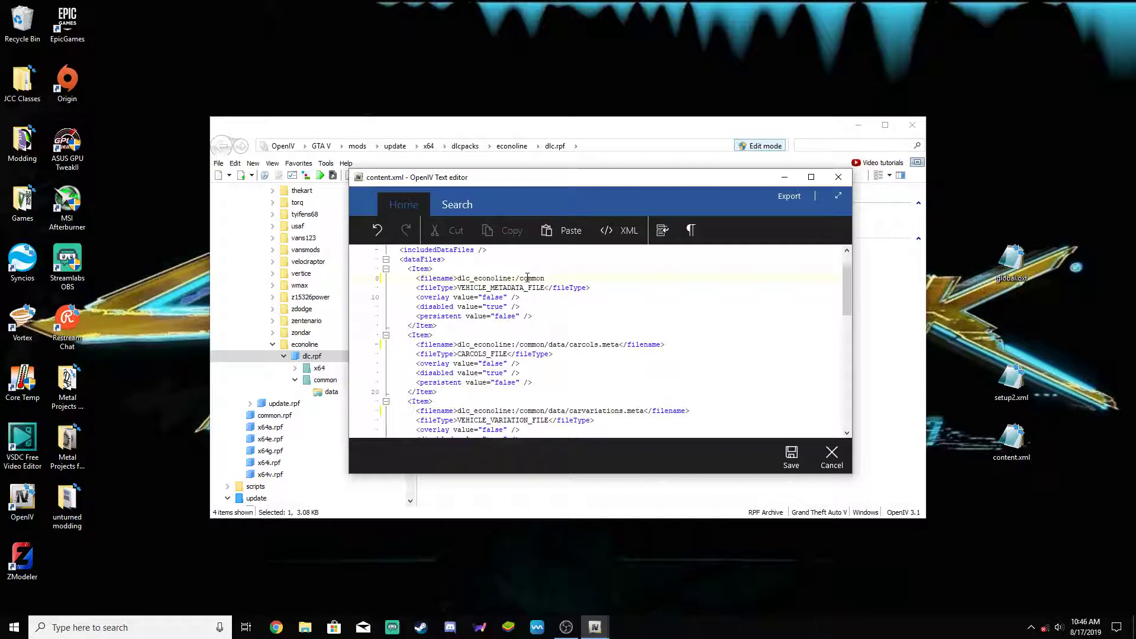
key("ctrl+v")
scroll(529, 296, "up", 2)
scroll(536, 314, "down", 5)
scroll(538, 317, "down", 5)
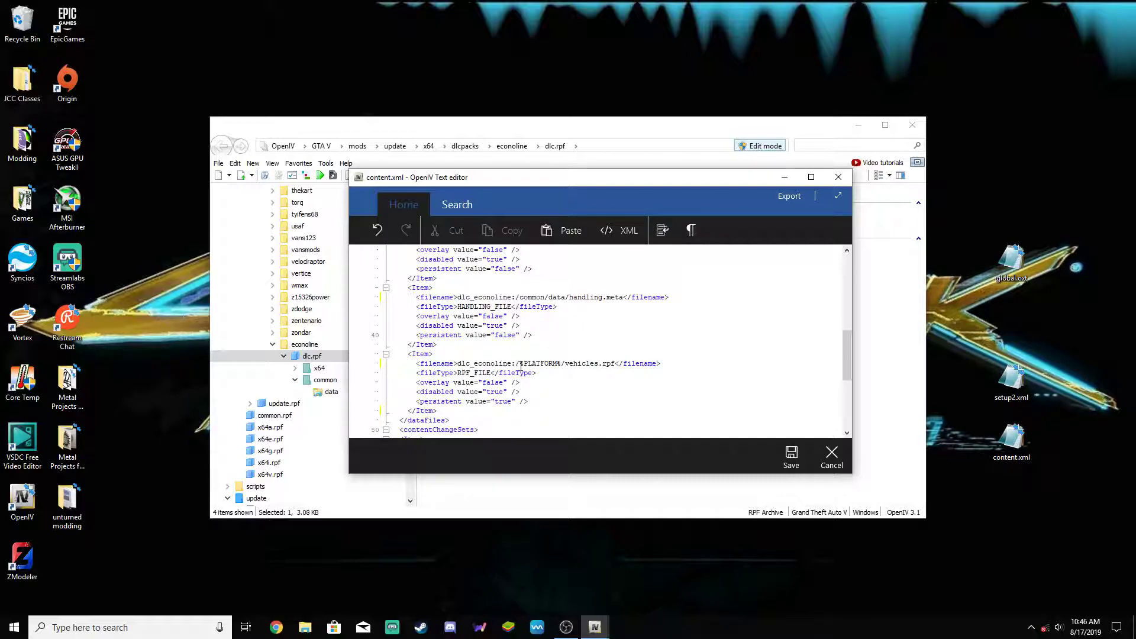
scroll(558, 368, "down", 3)
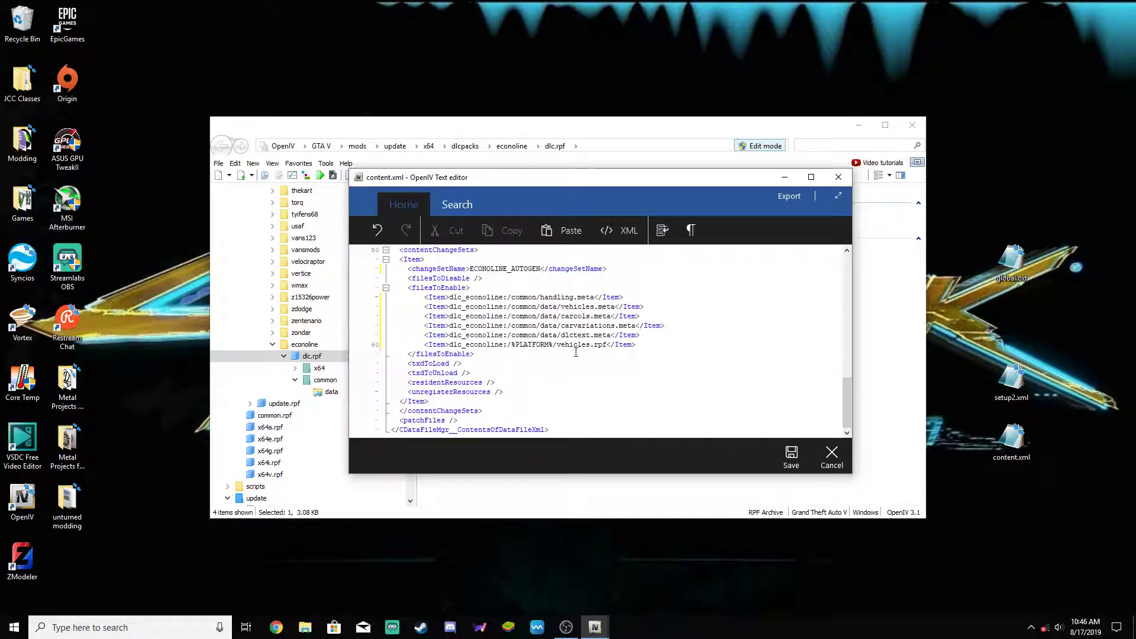
scroll(581, 397, "down", 2)
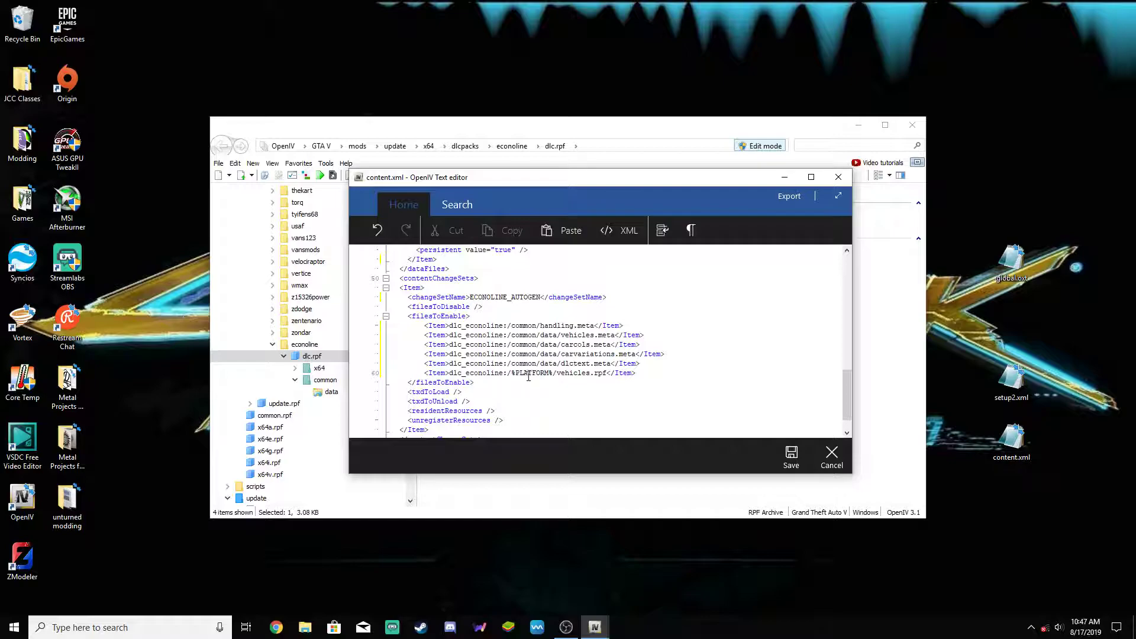
Save content.xml, then change setup2.xml's device name from quadra to econoline.
left_click(792, 455)
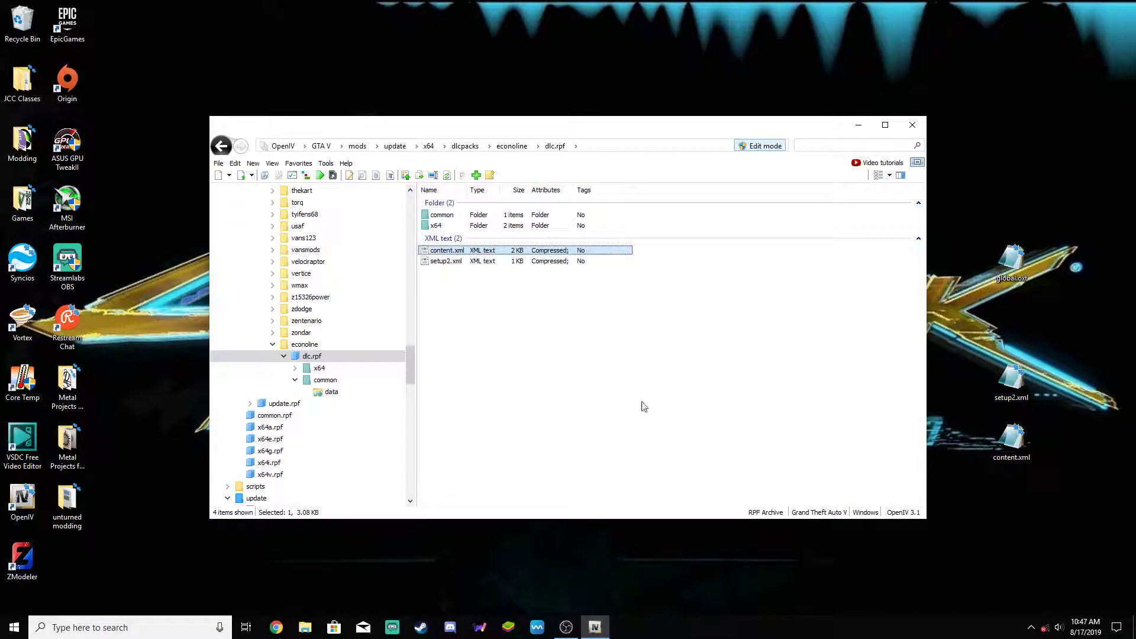
right_click(448, 262)
left_click(487, 283)
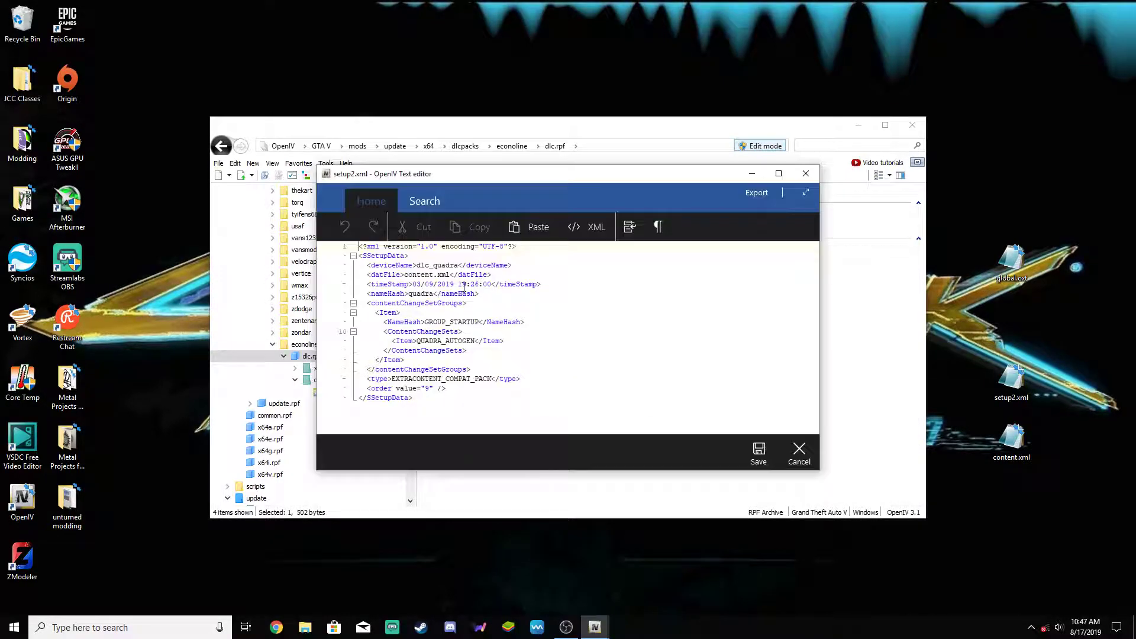
left_click_drag(459, 265, 434, 265)
key("ctrl+v")
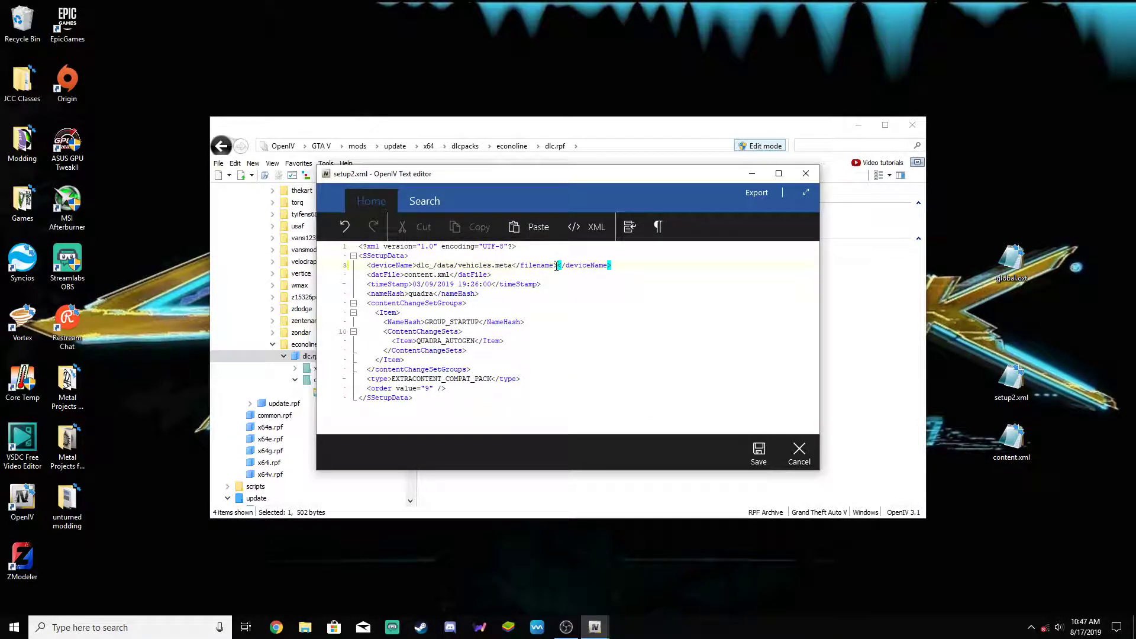
left_click_drag(557, 266, 434, 265)
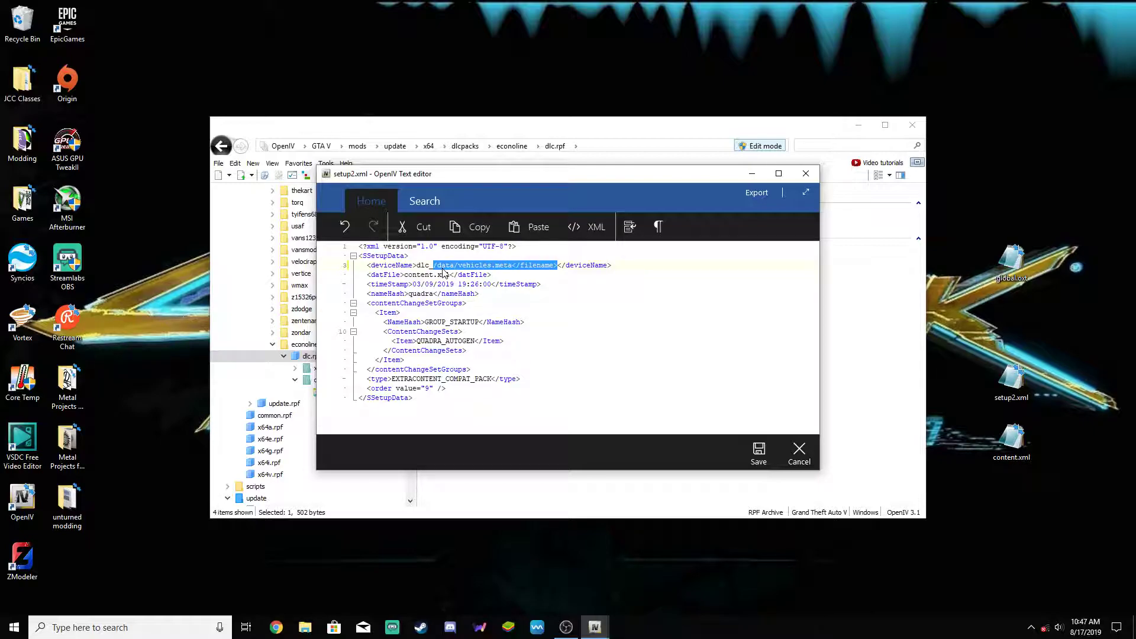
type("econol")
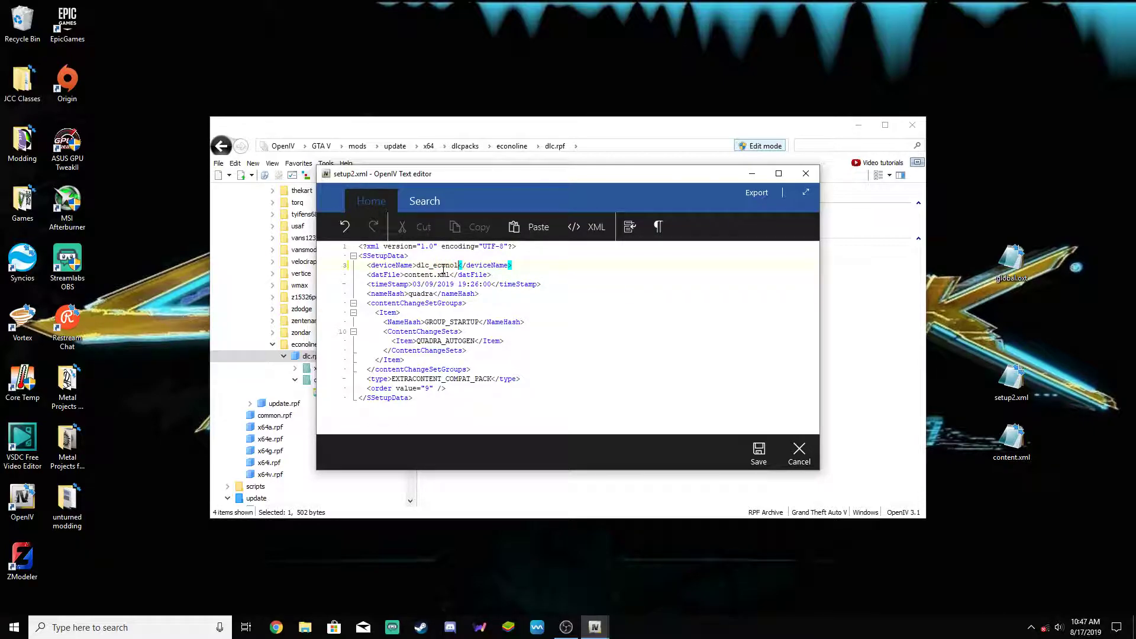
type("ine")
Change the name hash to econoline and the change set to ECONOLINE_AUTOGEN.
double_click(431, 294)
type("econoli")
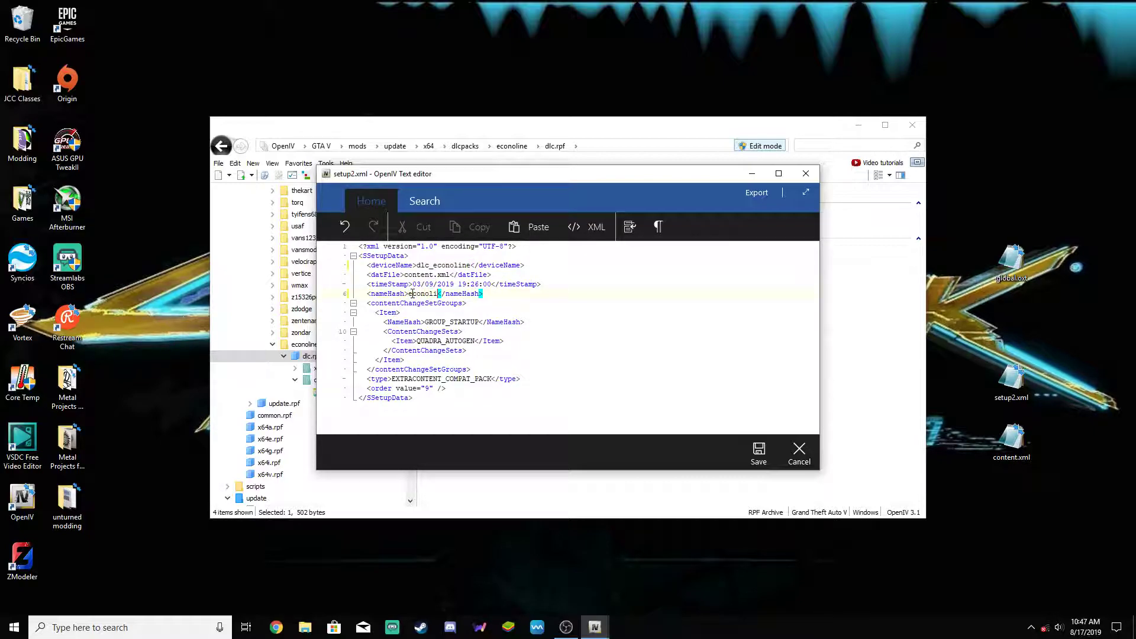
type("ne")
double_click(441, 341)
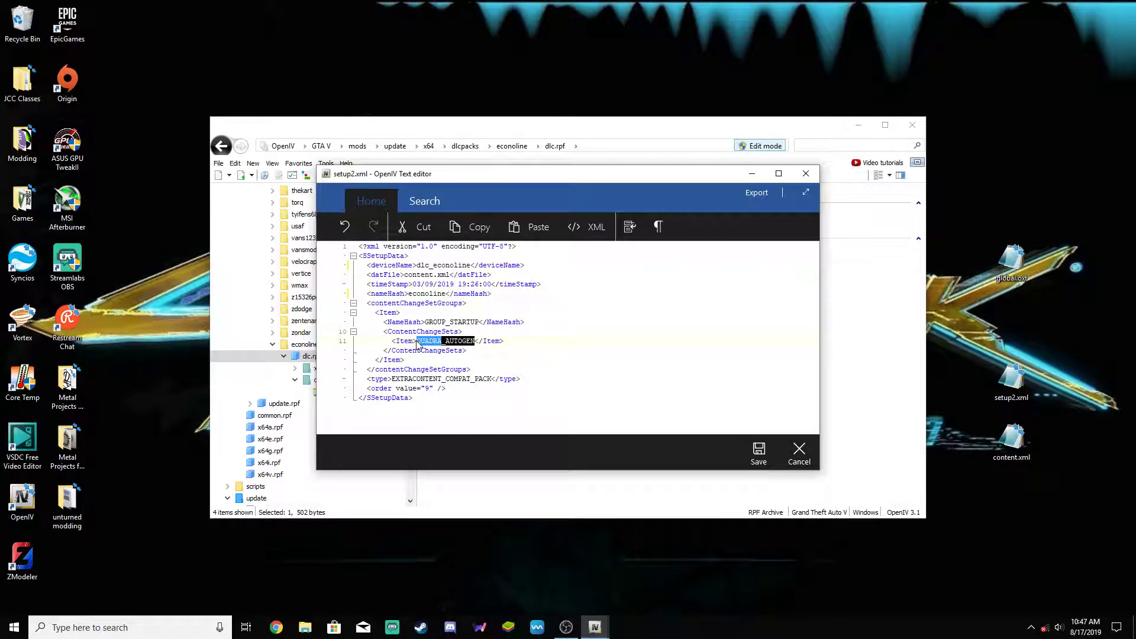
type("ECONOLI")
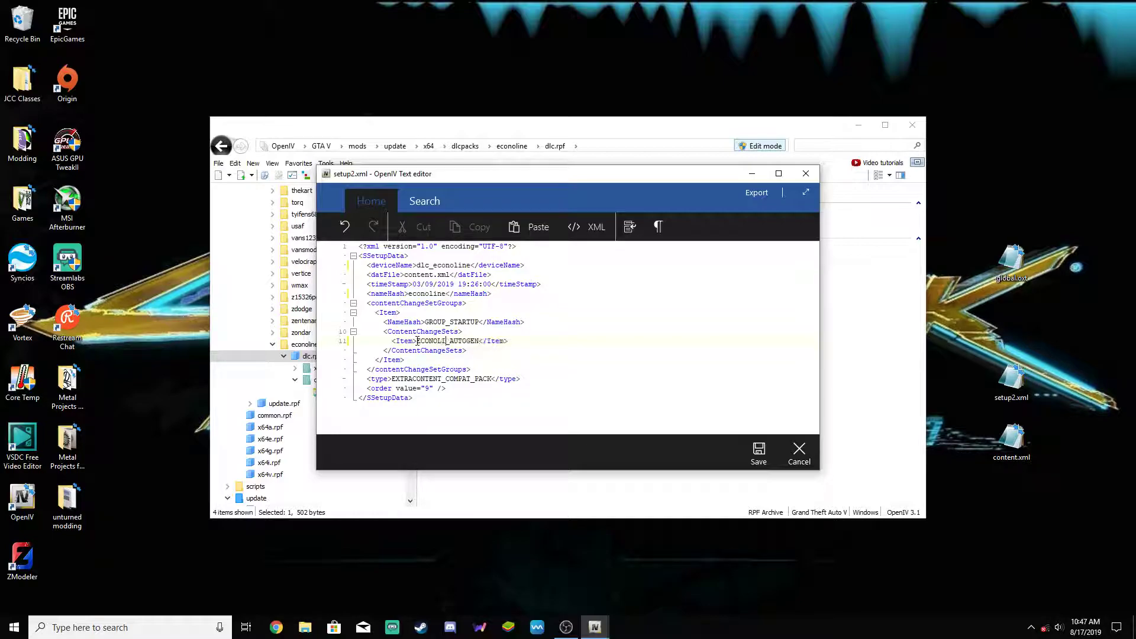
type("NE")
Set the timestamp to 08/17/2019 10:47 and save setup2.xml.
double_click(417, 285)
type("08")
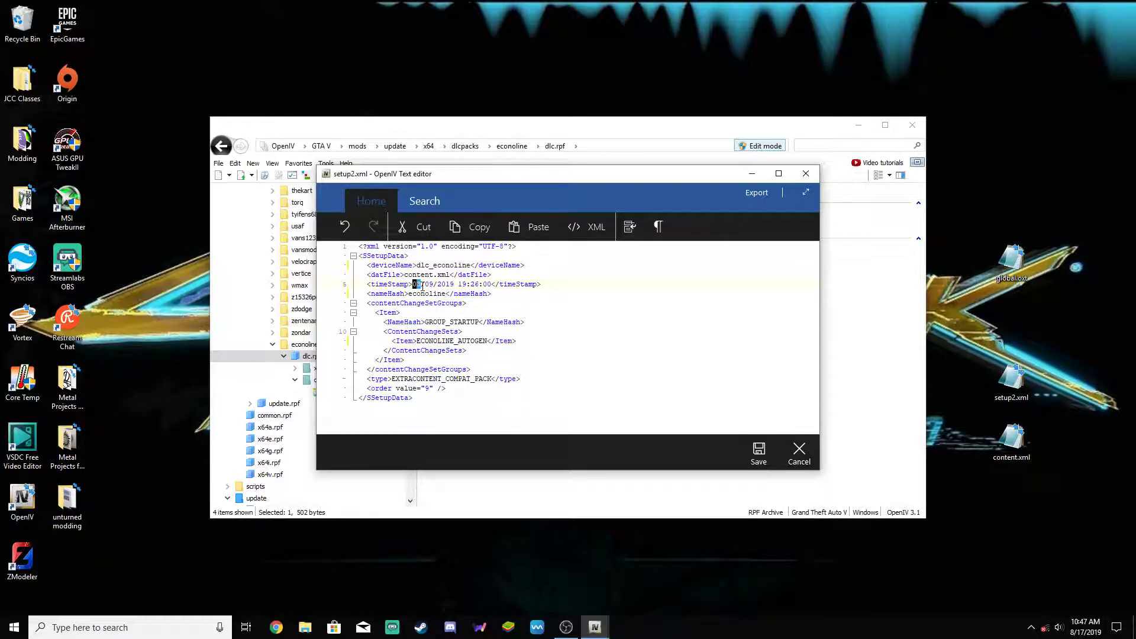
double_click(427, 284)
type("17")
double_click(465, 285)
type("10")
double_click(476, 284)
type("47")
left_click(759, 454)
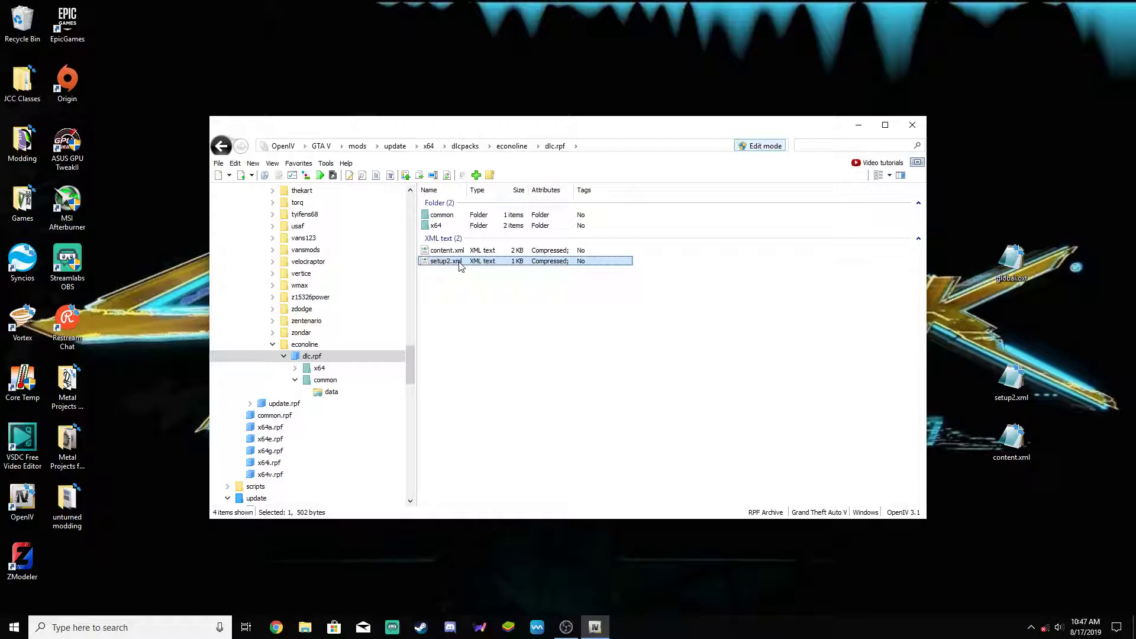
left_click(535, 338)
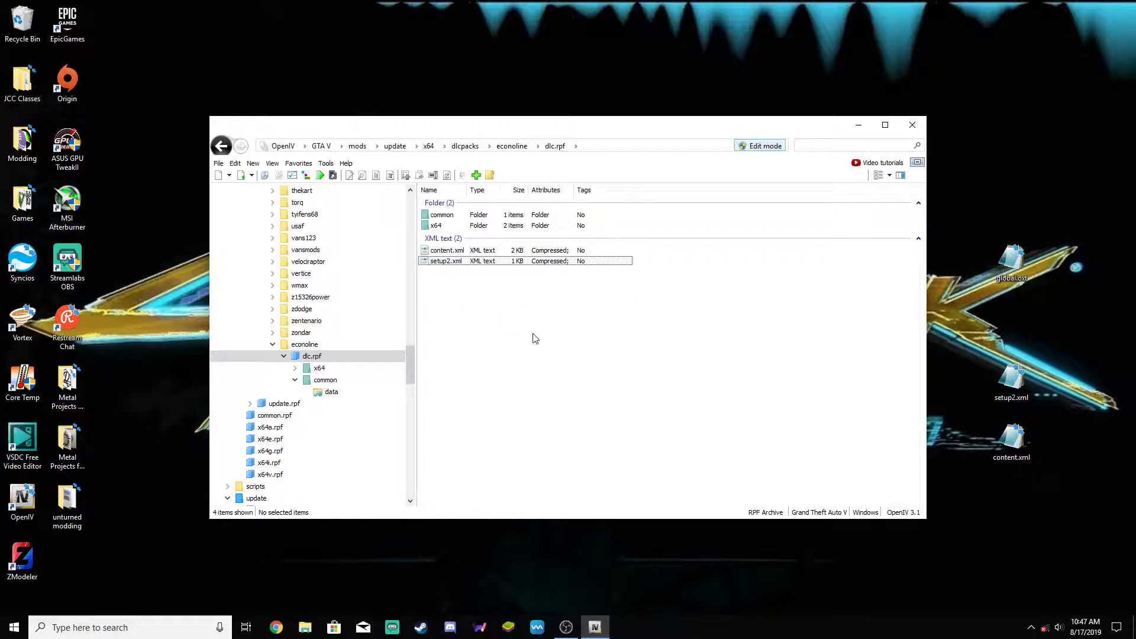